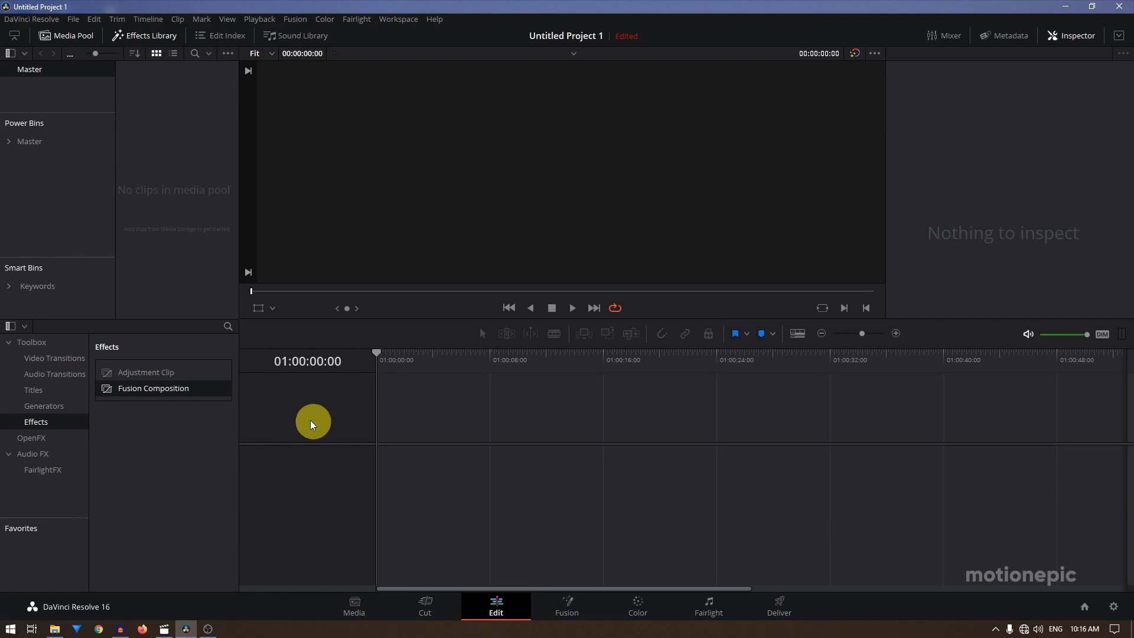
# Add a Fusion Composition at the start of the timeline and open it on the Fusion page.
pyautogui.moveTo(128, 388); pyautogui.dragTo(379, 431)
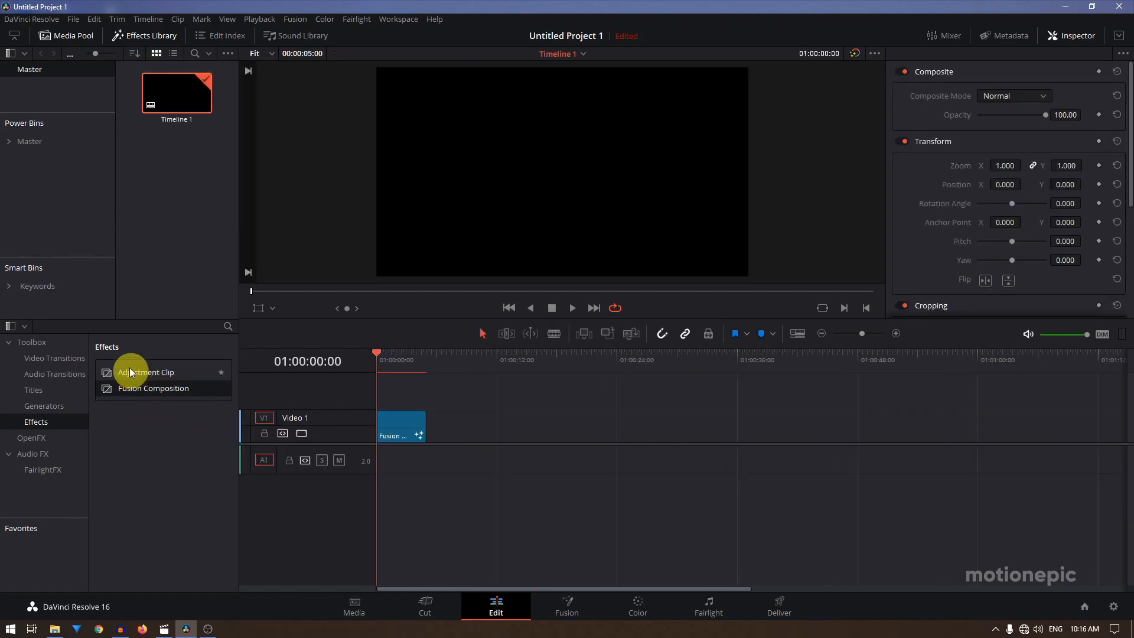
pyautogui.click(396, 439)
pyautogui.click(573, 604)
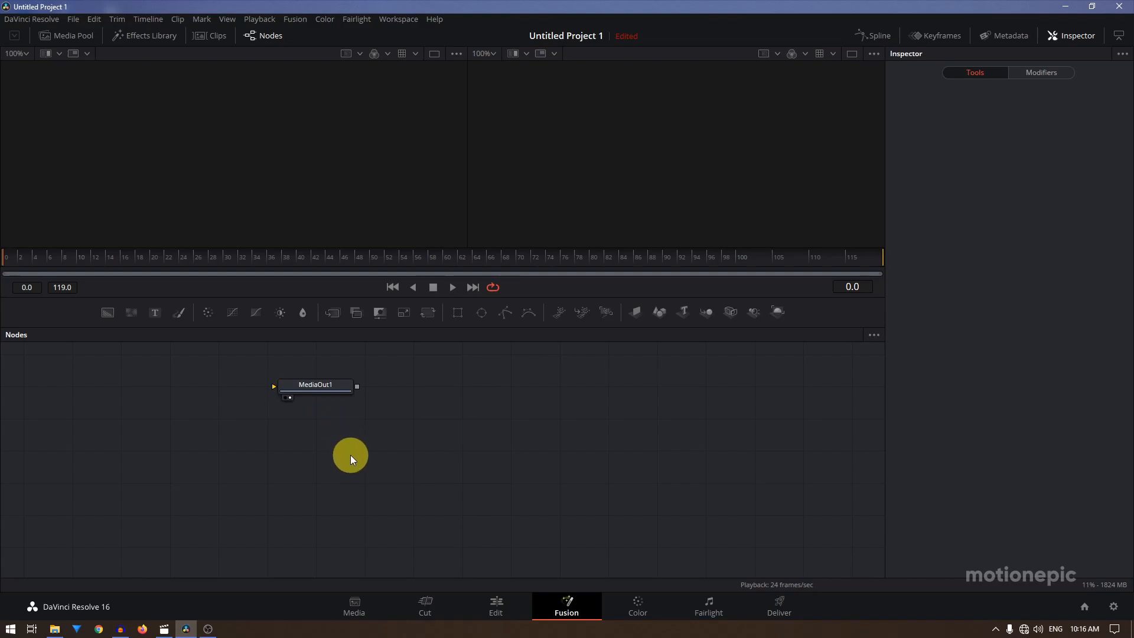
# Set the node editor to arrange tools to the grid and move the MediaOut1 node farther right.
pyautogui.rightClick(349, 455)
pyautogui.moveTo(441, 300)
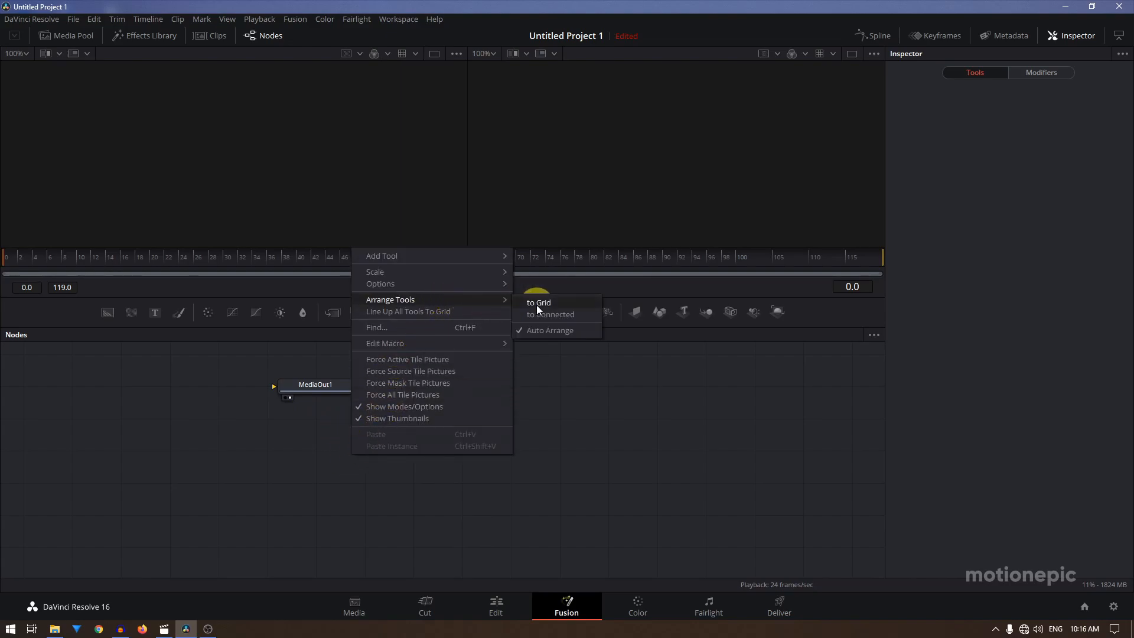
pyautogui.click(539, 304)
pyautogui.moveTo(316, 384); pyautogui.dragTo(761, 451)
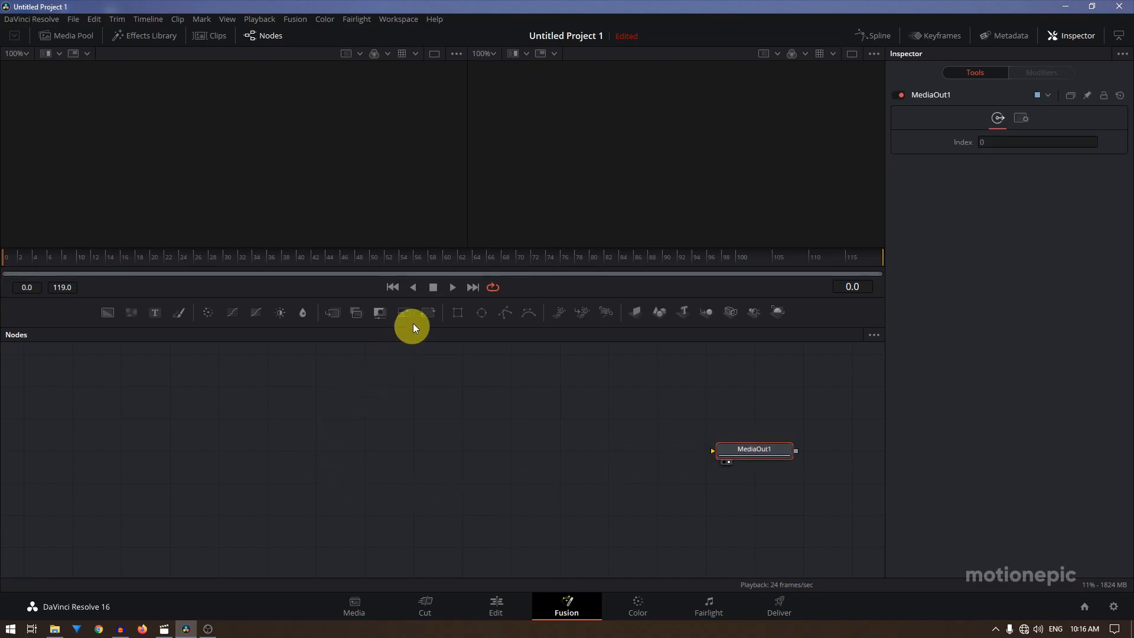
# Enlarge the viewers and bring the floral branch JPG into the node graph, displaying it in the first viewer.
pyautogui.moveTo(429, 326); pyautogui.dragTo(429, 386)
pyautogui.click(55, 628)
pyautogui.moveTo(406, 166); pyautogui.dragTo(199, 180)
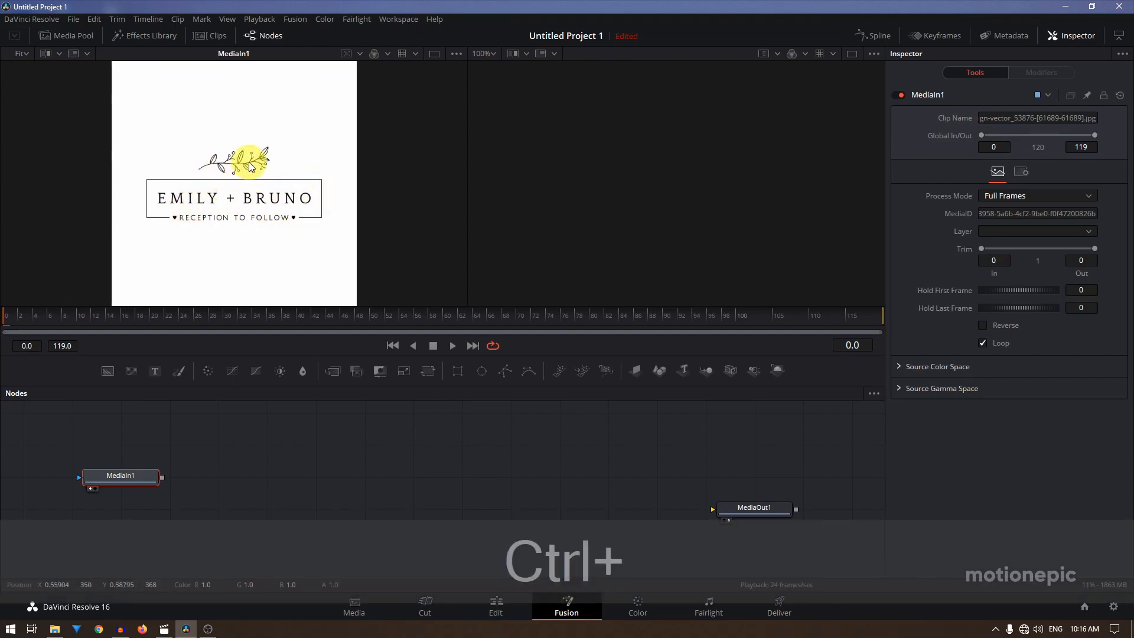
pyautogui.keyDown('ctrl'); pyautogui.scroll(4, 249, 167); pyautogui.keyUp('ctrl')
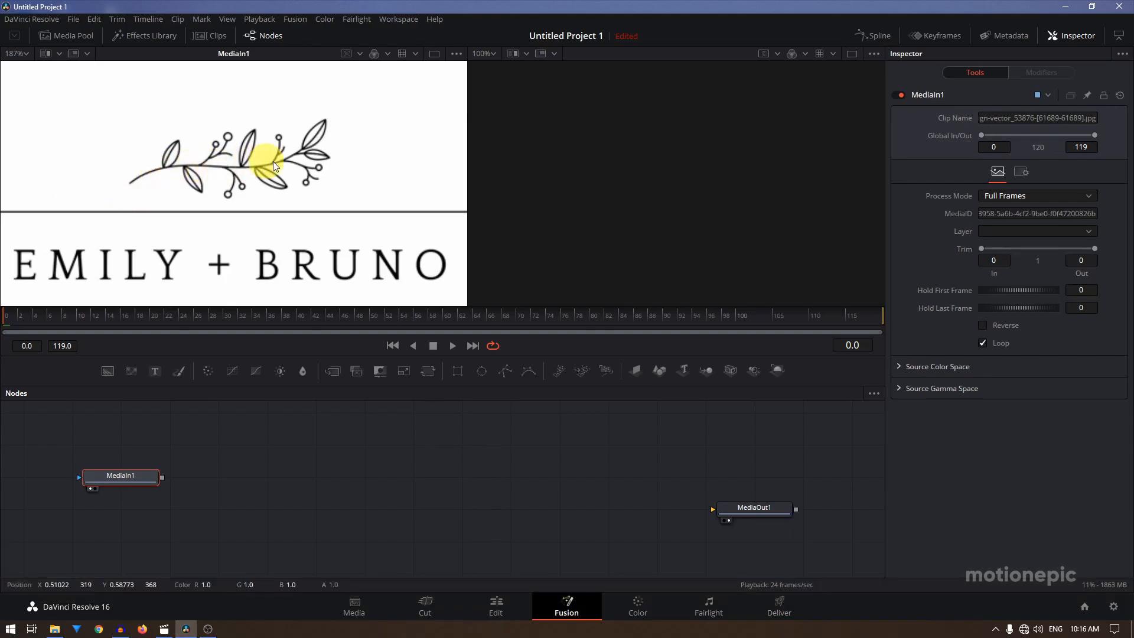
pyautogui.keyDown('ctrl'); pyautogui.scroll(-4, 339, 187); pyautogui.keyUp('ctrl')
pyautogui.scroll(-1, 319, 177)
pyautogui.scroll(1, 336, 189)
pyautogui.click(264, 442)
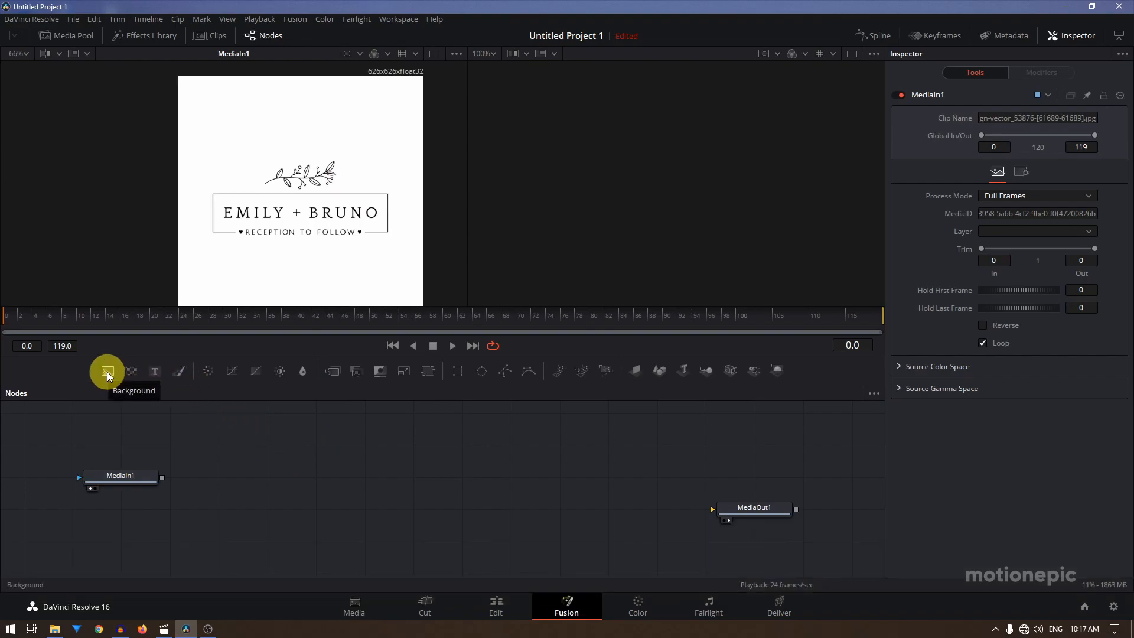
# Add a Background node feeding a Paint node and set the background's alpha to 0.0.
pyautogui.moveTo(107, 371); pyautogui.dragTo(271, 498)
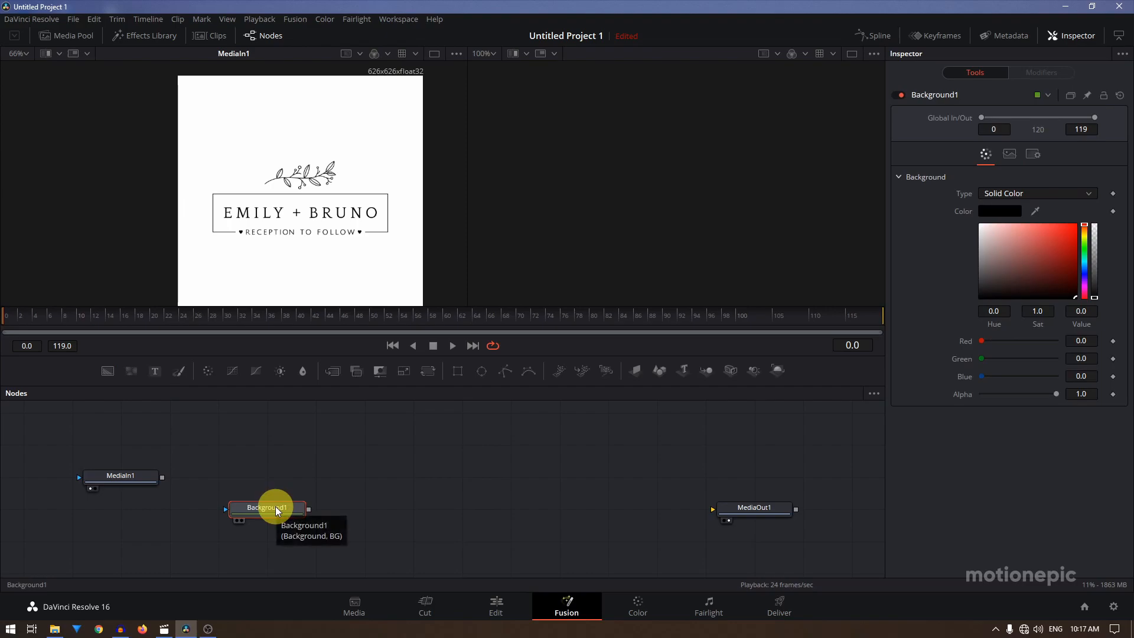
pyautogui.click(179, 370)
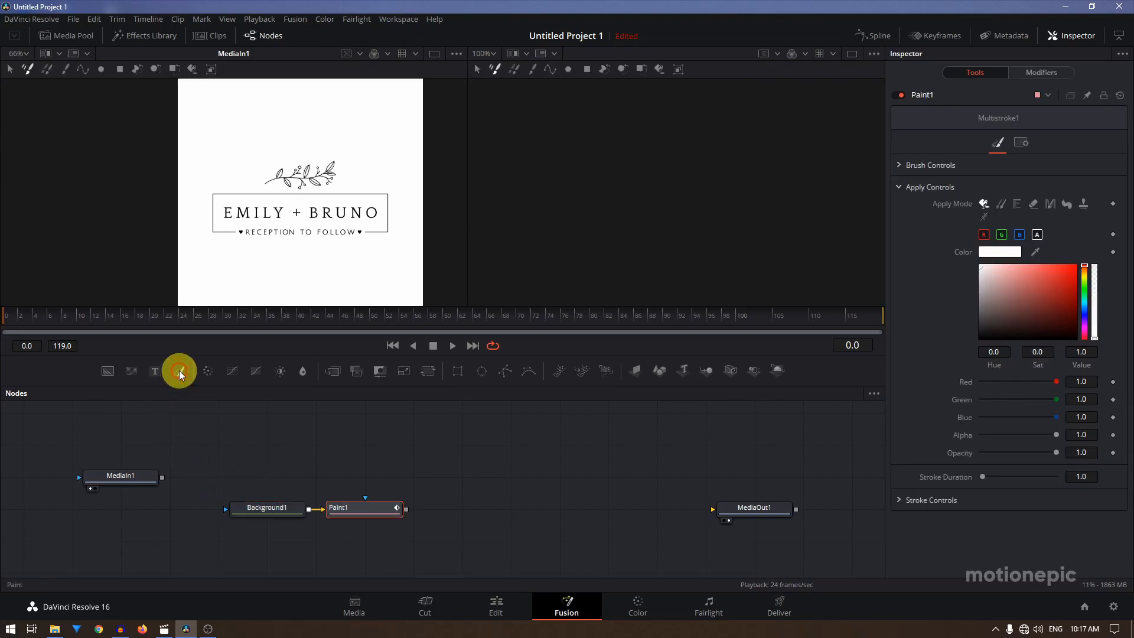
pyautogui.click(268, 512)
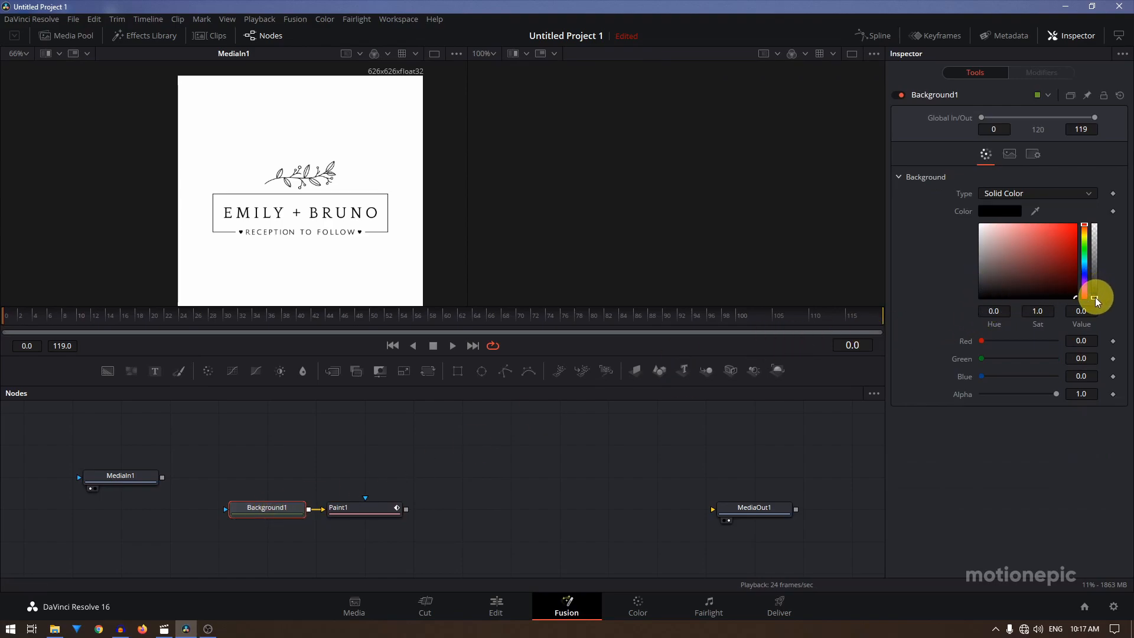
pyautogui.moveTo(1055, 392); pyautogui.dragTo(918, 390)
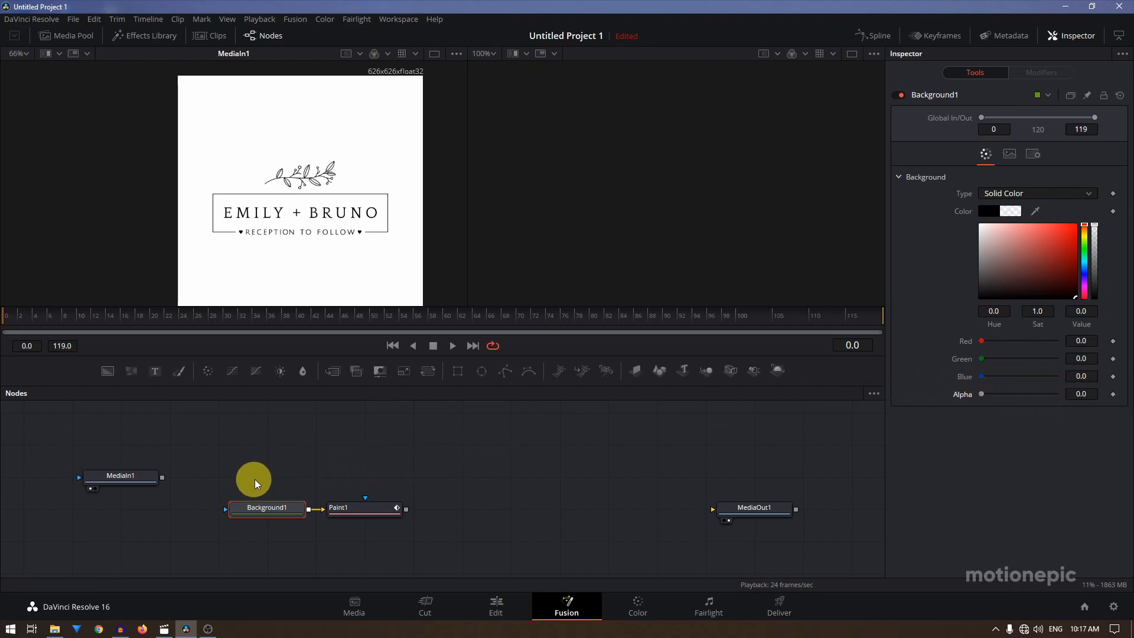
# Display the Paint1 node in the second viewer with its whole frame in view.
pyautogui.click(363, 513)
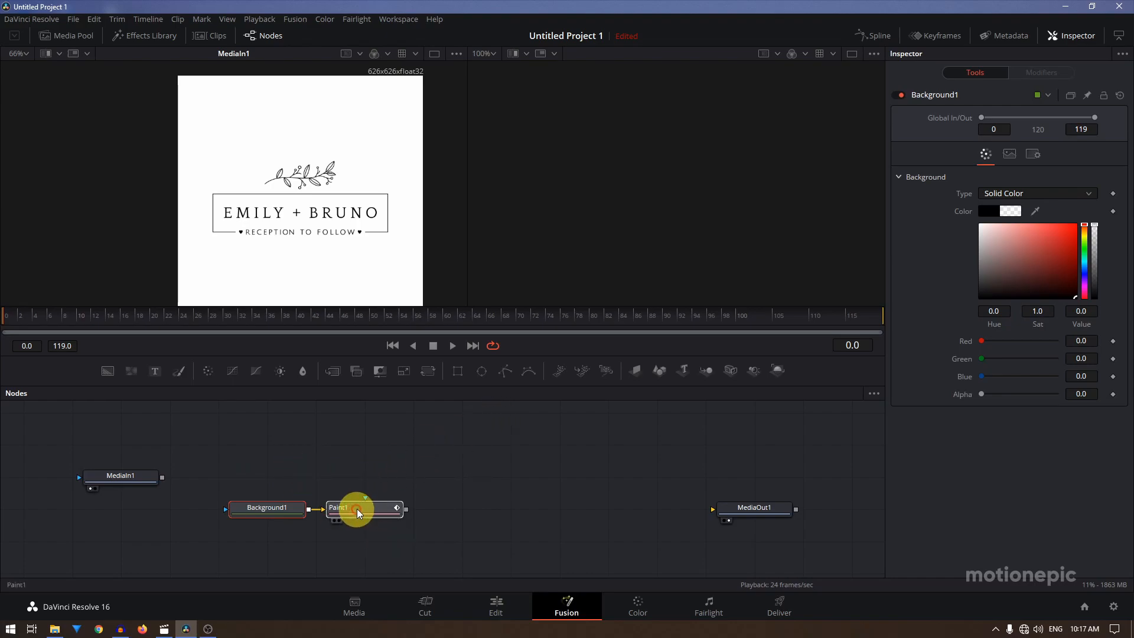
pyautogui.press('2')
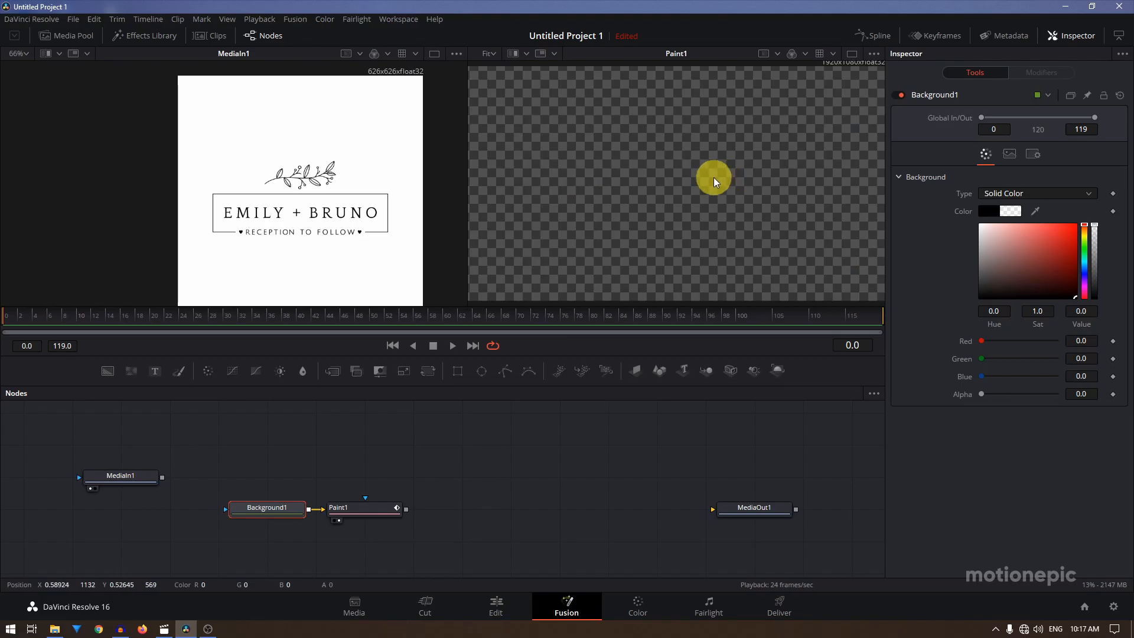
pyautogui.scroll(-2, 712, 180)
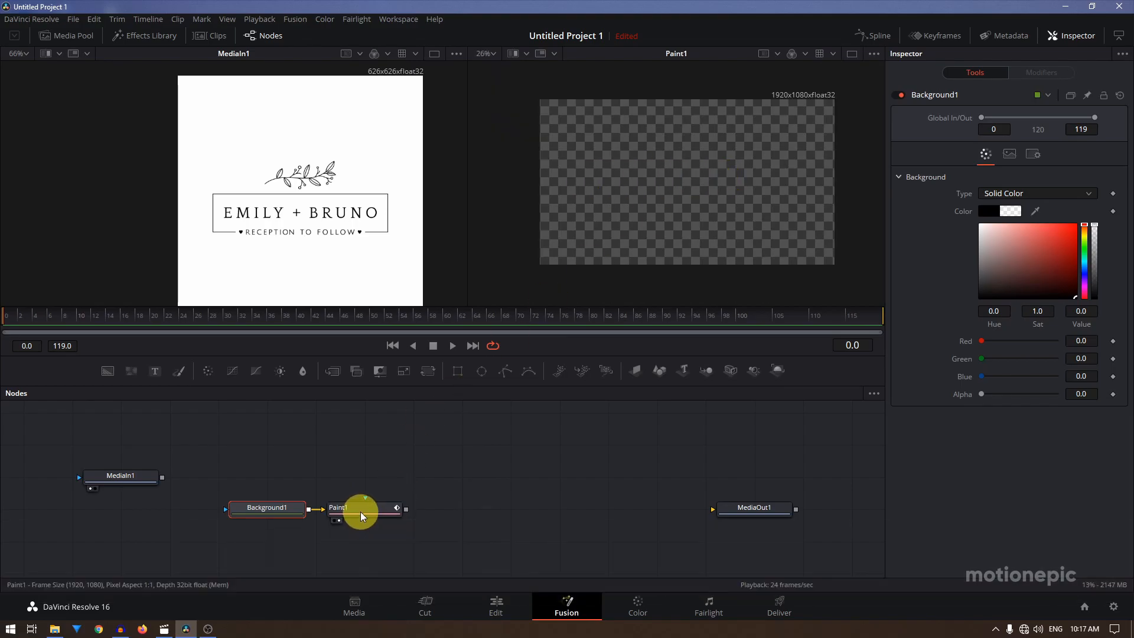
# Trace the branch's main stem with a Polyline Stroke in Paint1, from its lower-left end to the tip of the top-right leaf.
pyautogui.click(360, 512)
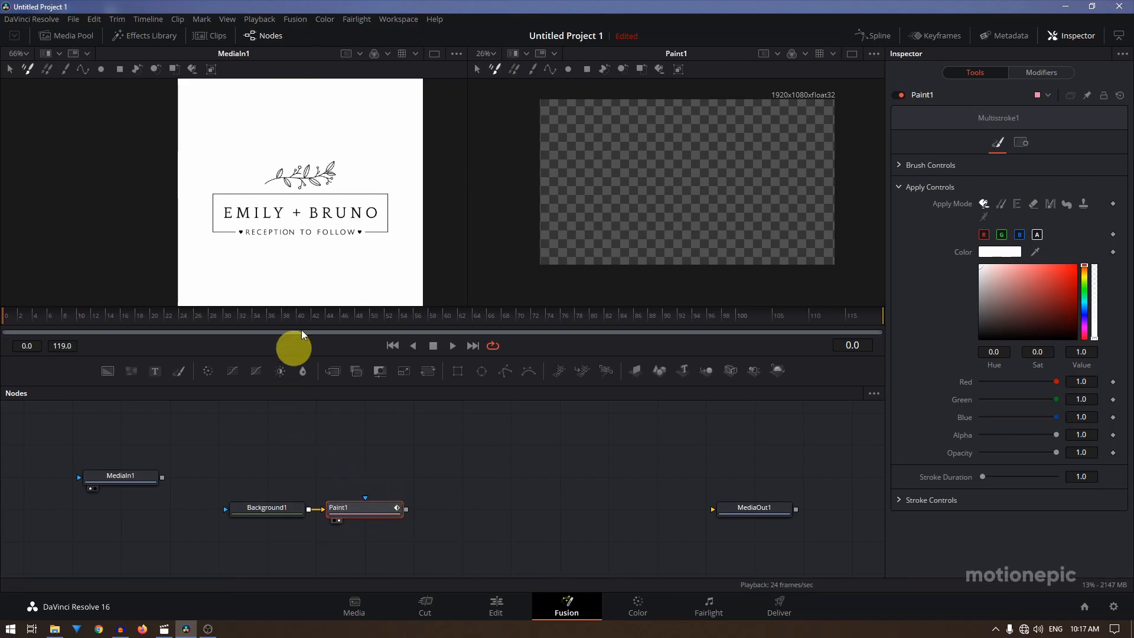
pyautogui.click(548, 70)
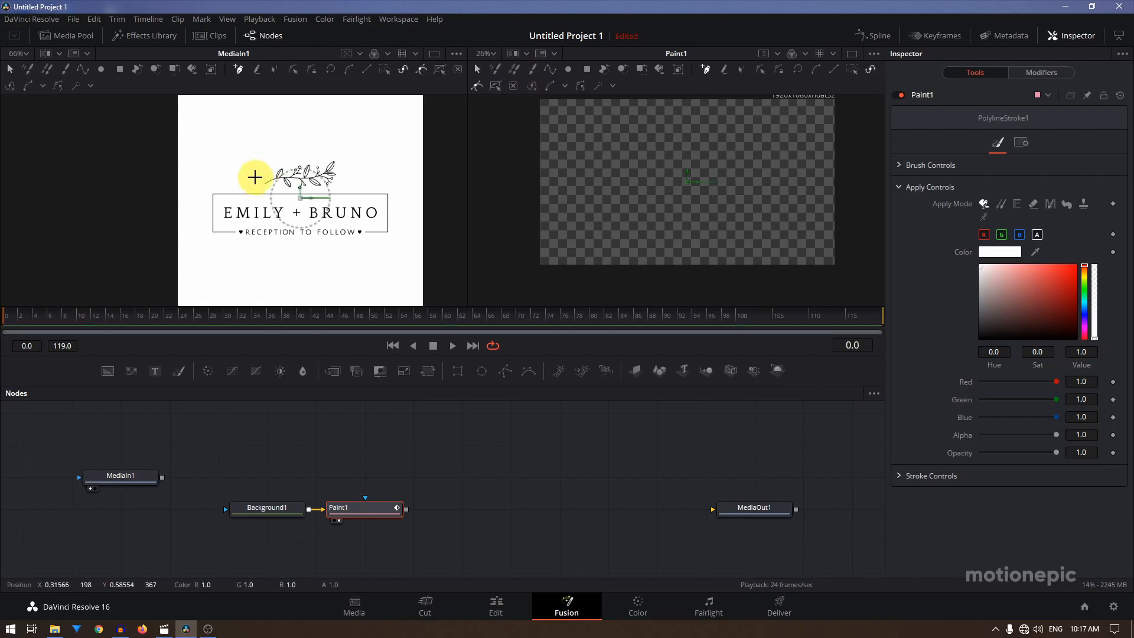
pyautogui.scroll(5, 303, 172)
pyautogui.scroll(1, 345, 162)
pyautogui.scroll(-1, 357, 168)
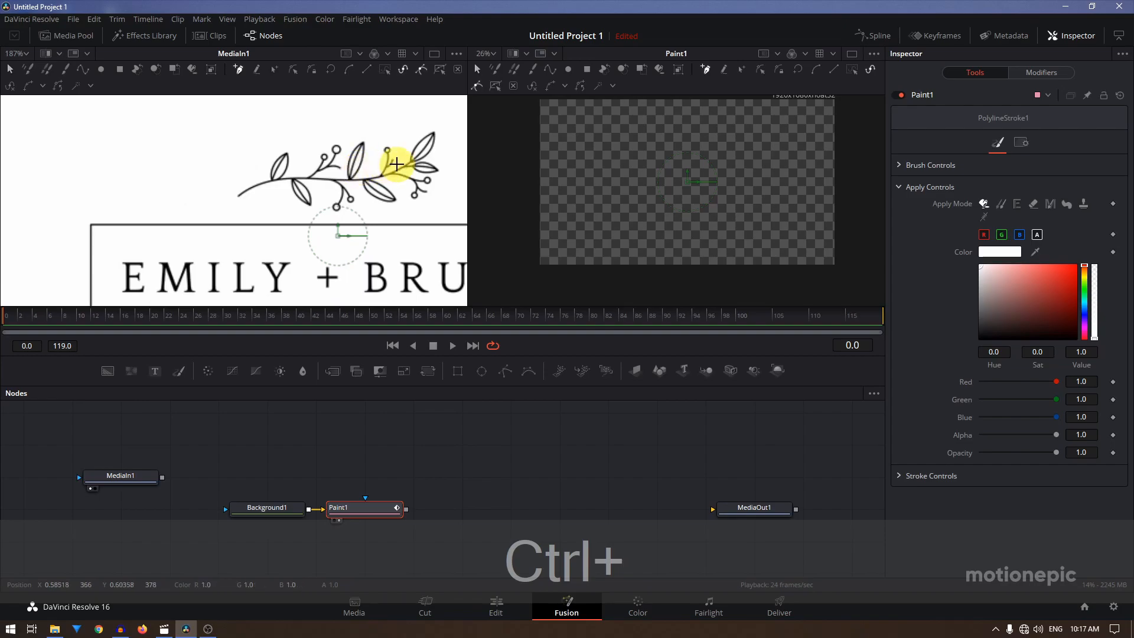
pyautogui.moveTo(396, 164); pyautogui.dragTo(345, 185)
pyautogui.scroll(2, 305, 183)
pyautogui.scroll(-1, 306, 182)
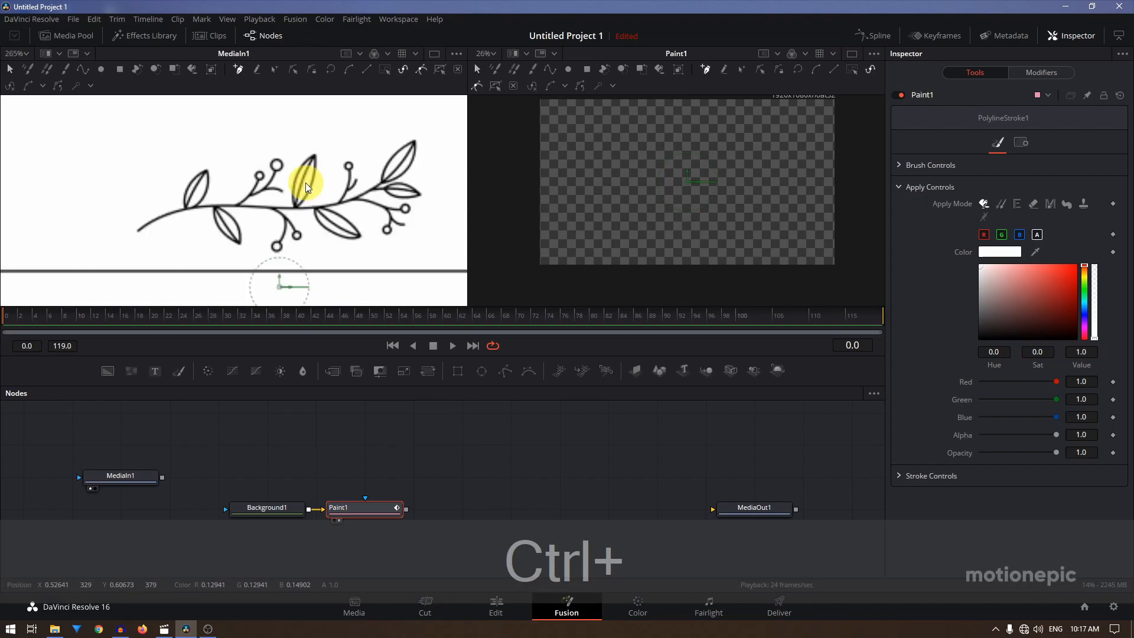
pyautogui.scroll(1, 312, 183)
pyautogui.moveTo(271, 184); pyautogui.dragTo(284, 184)
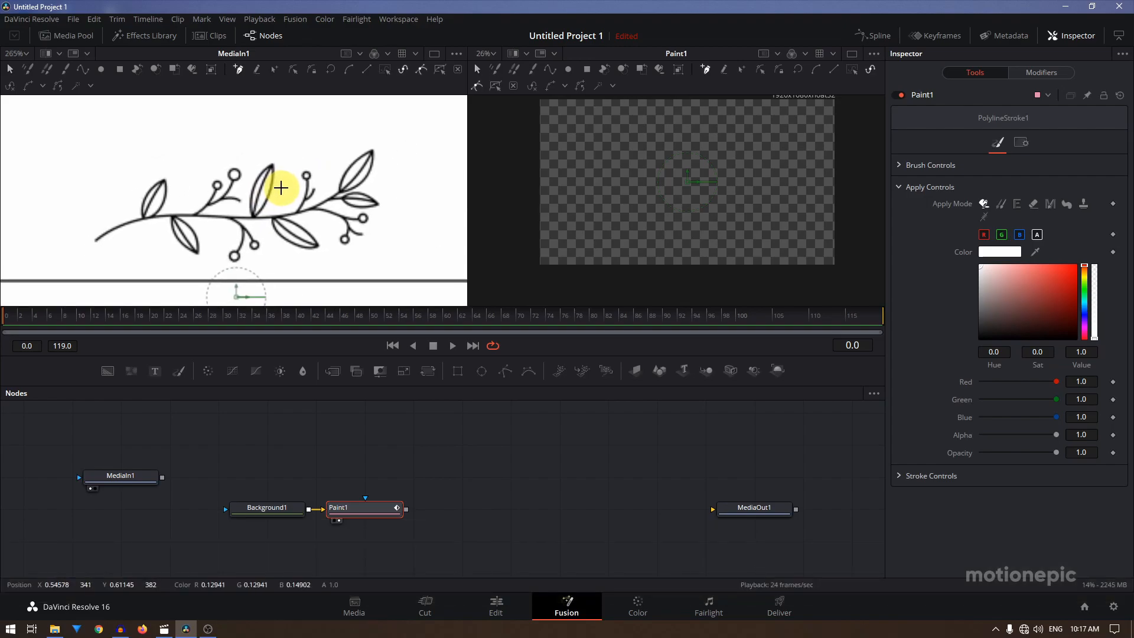
pyautogui.scroll(1, 278, 185)
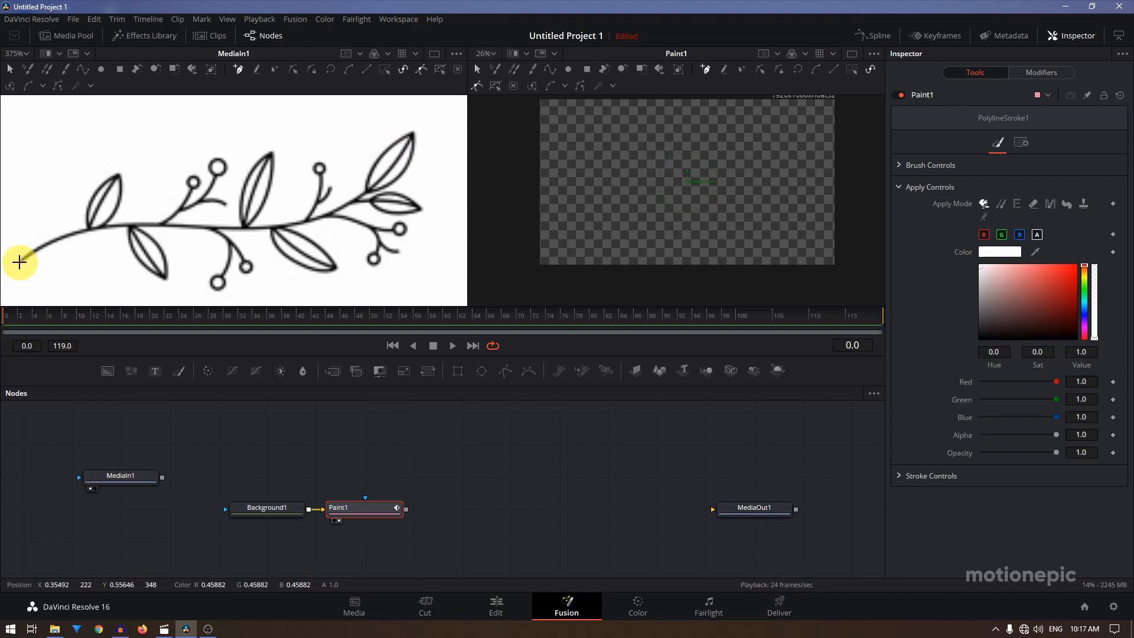
pyautogui.click(20, 262)
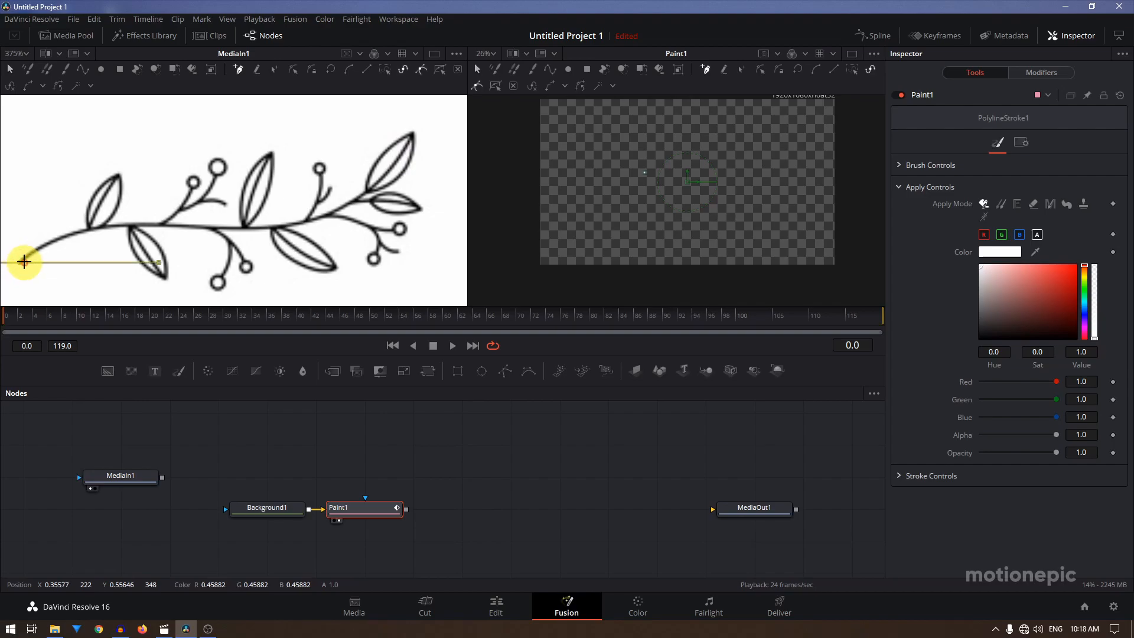
pyautogui.moveTo(135, 225); pyautogui.dragTo(233, 222)
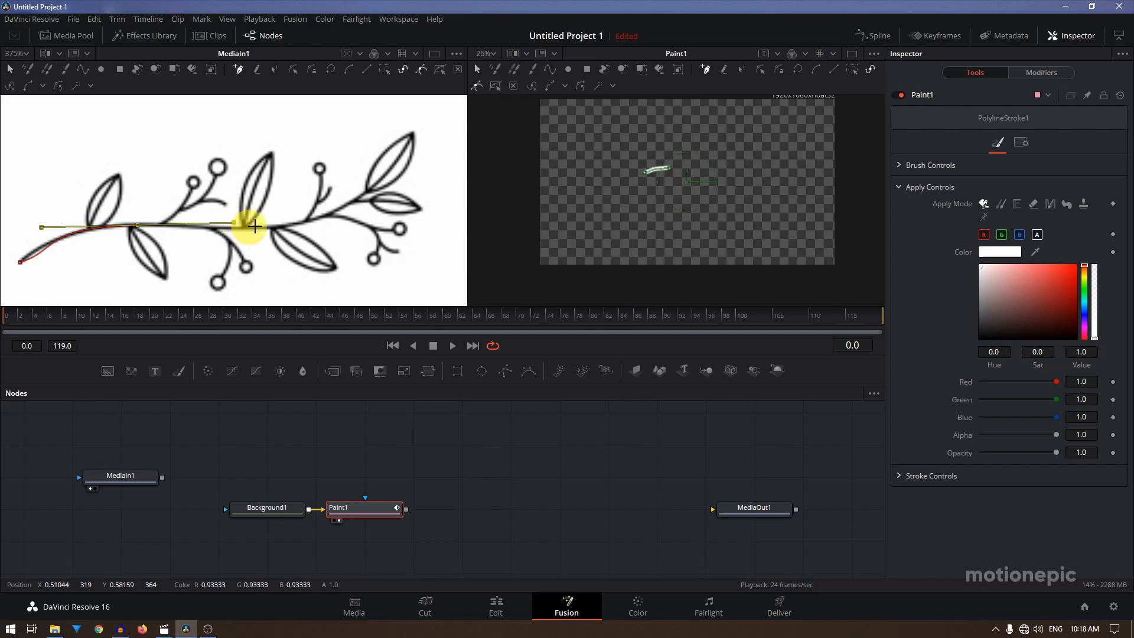
pyautogui.moveTo(327, 215); pyautogui.dragTo(380, 194)
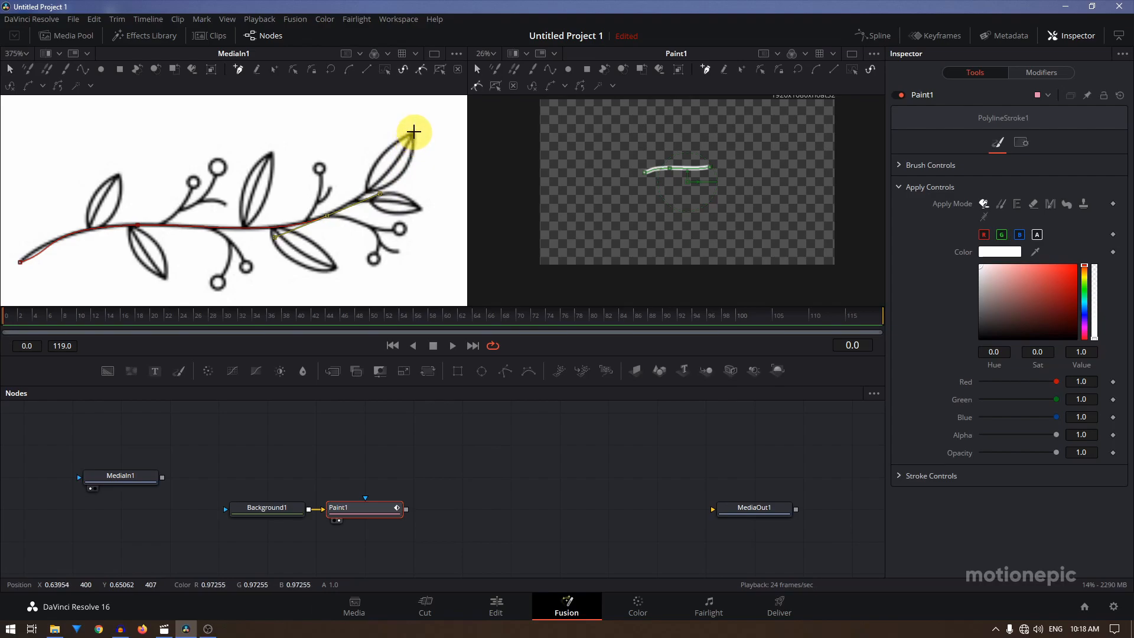
pyautogui.moveTo(413, 131); pyautogui.dragTo(420, 105)
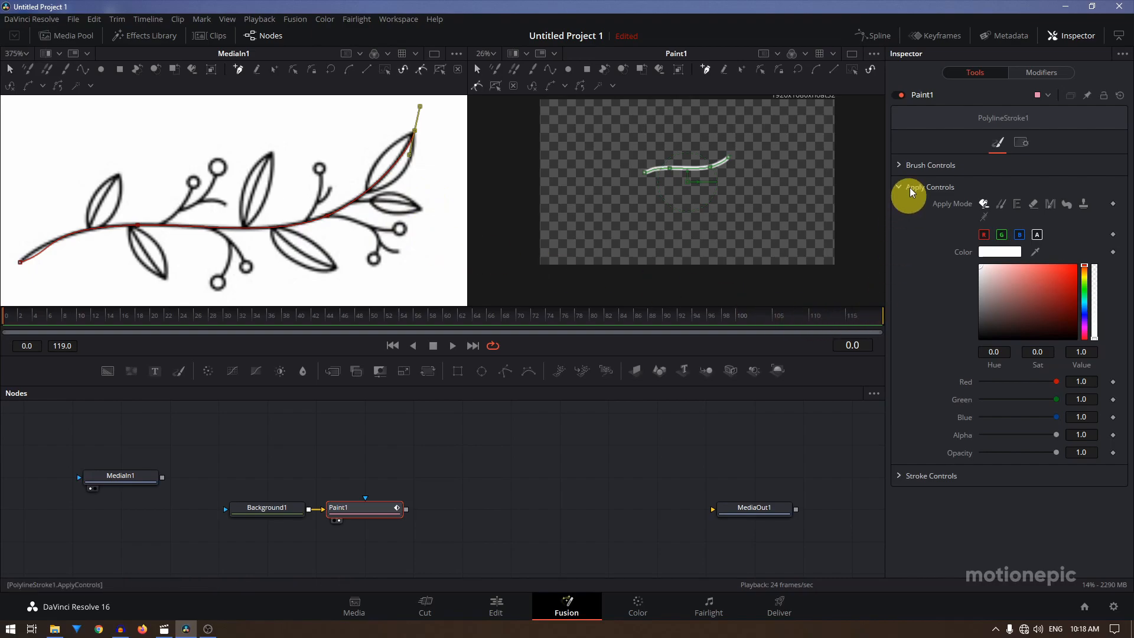
# Give the stem stroke the solid circle brush shape and reduce its size to 0.0077.
pyautogui.click(899, 165)
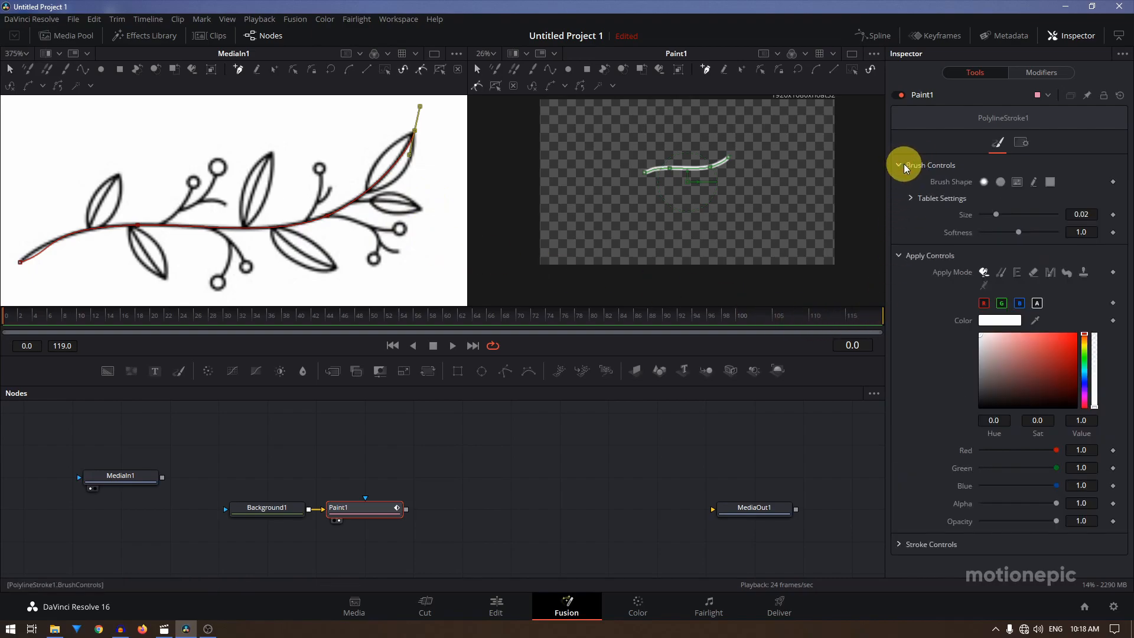
pyautogui.click(1060, 37)
pyautogui.click(1060, 37)
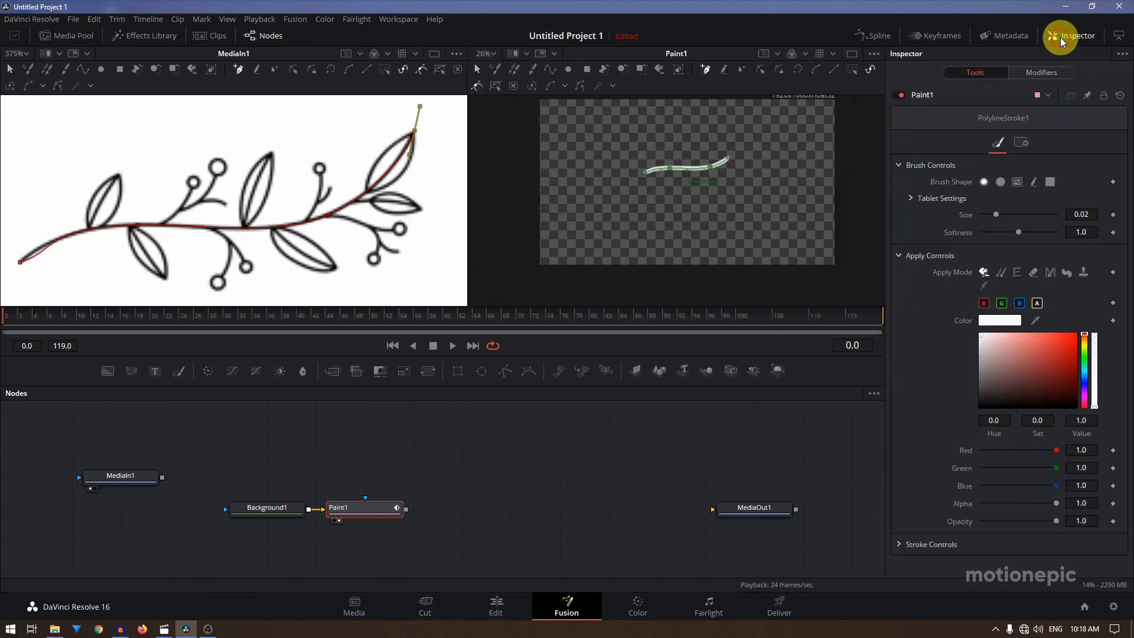
pyautogui.click(1000, 182)
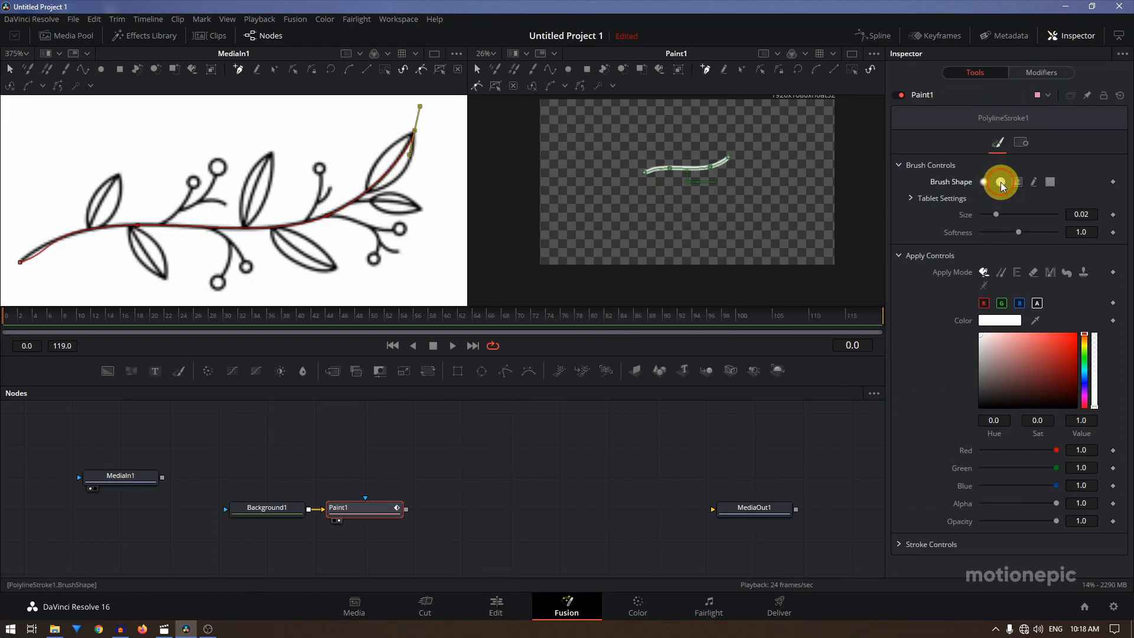
pyautogui.moveTo(1084, 217); pyautogui.dragTo(1012, 205)
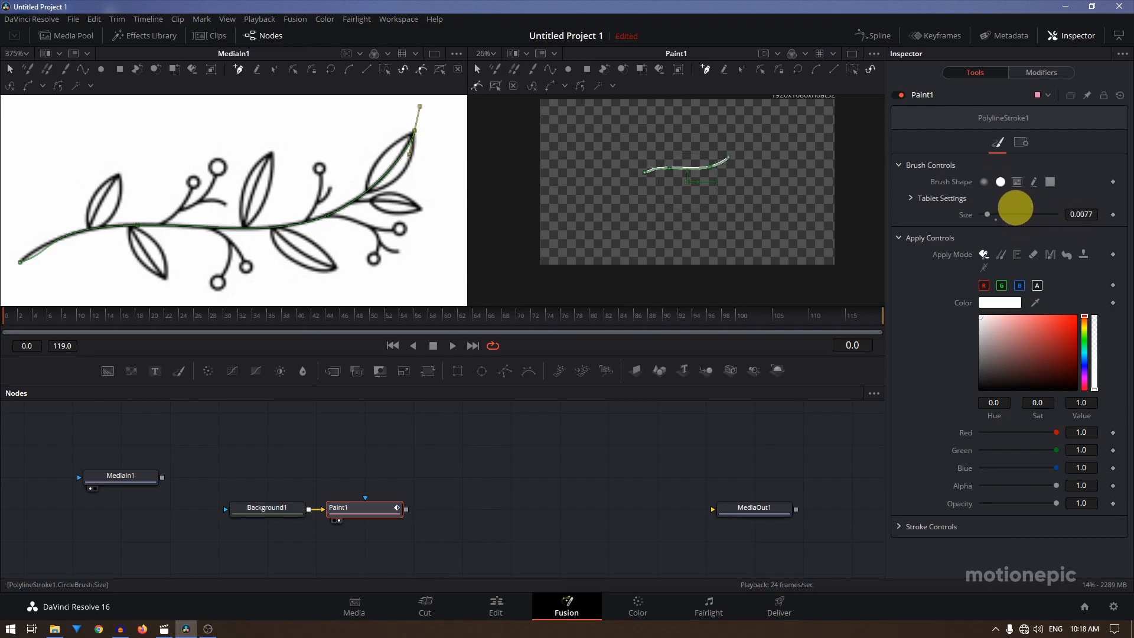
# Shorten the curve handle at the stem stroke's starting point and set the brush size to 0.0071.
pyautogui.scroll(5, 714, 165)
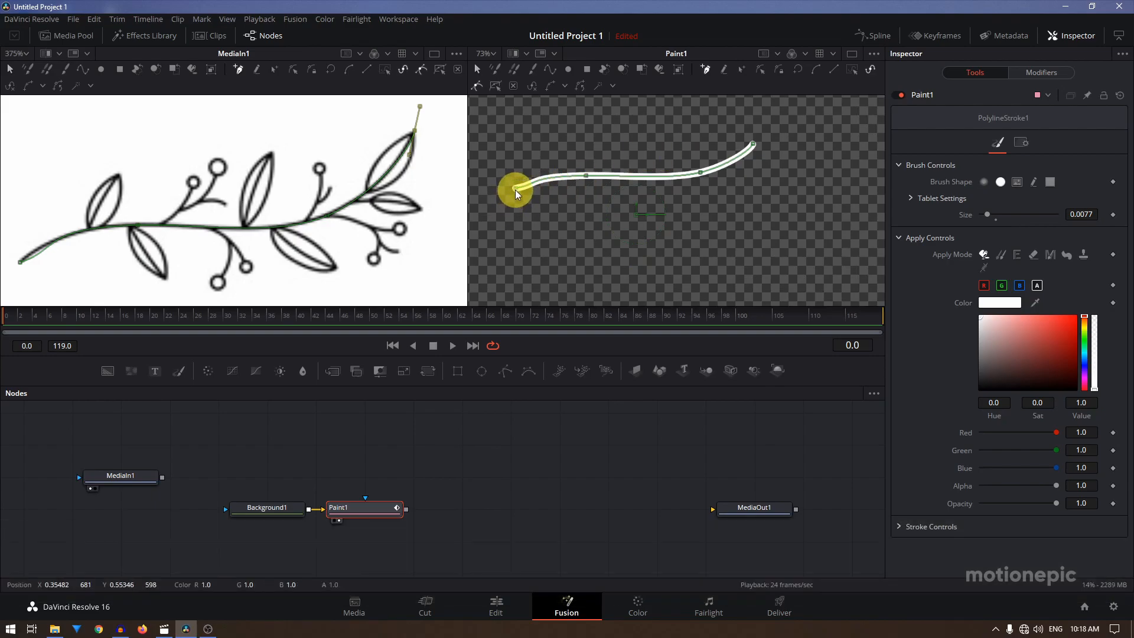
pyautogui.click(515, 189)
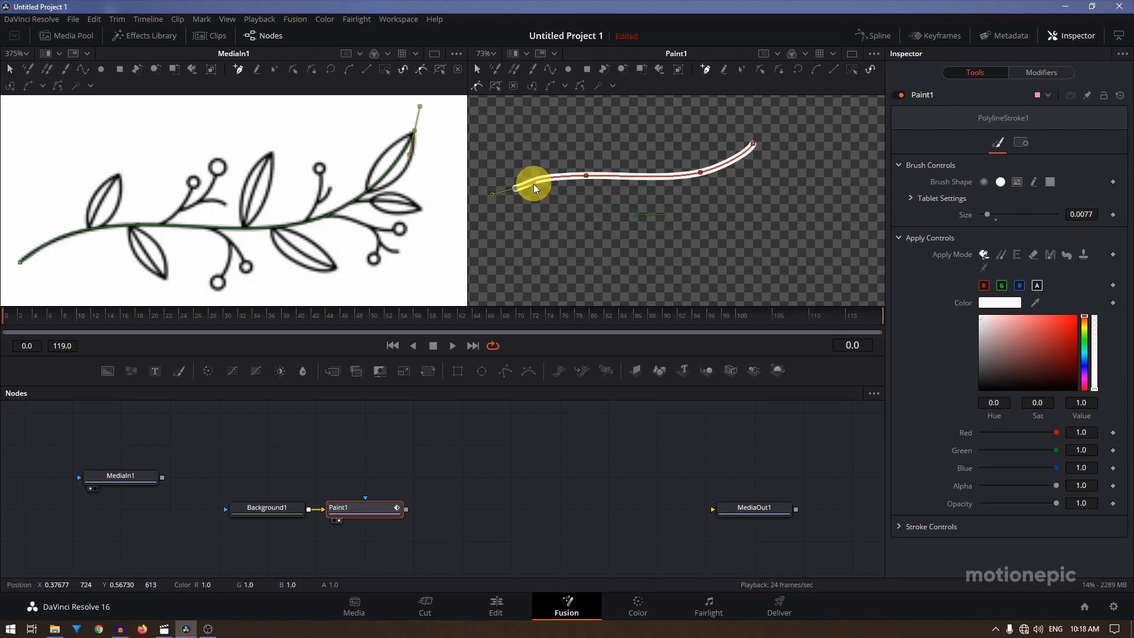
pyautogui.moveTo(492, 194); pyautogui.dragTo(504, 193)
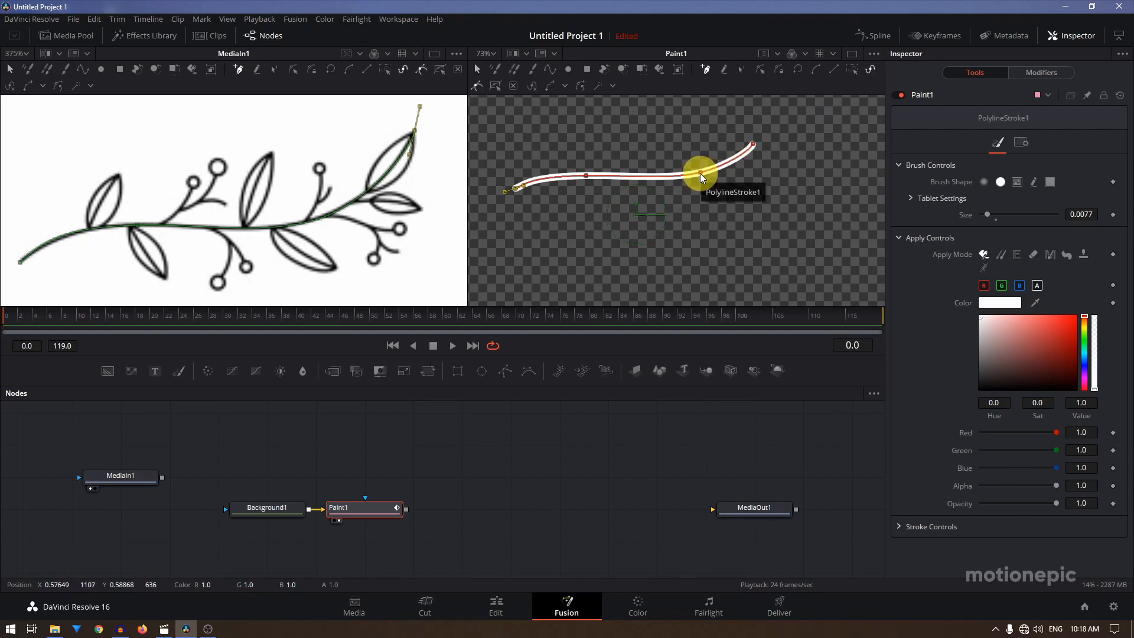
pyautogui.moveTo(1078, 214)
pyautogui.mouseDown()
pyautogui.moveTo(1050, 215)
pyautogui.moveTo(1073, 216)
pyautogui.mouseUp()
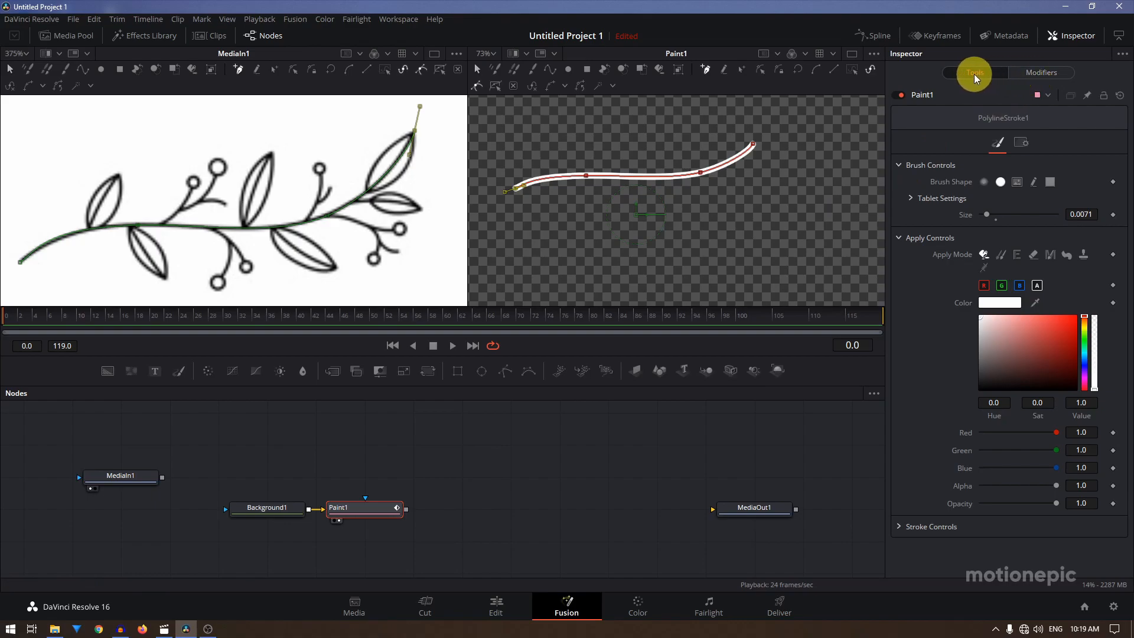
# Trace the outline of the branch's top-right leaf with a second Polyline Stroke, starting and ending at the leaf's base.
pyautogui.click(1039, 72)
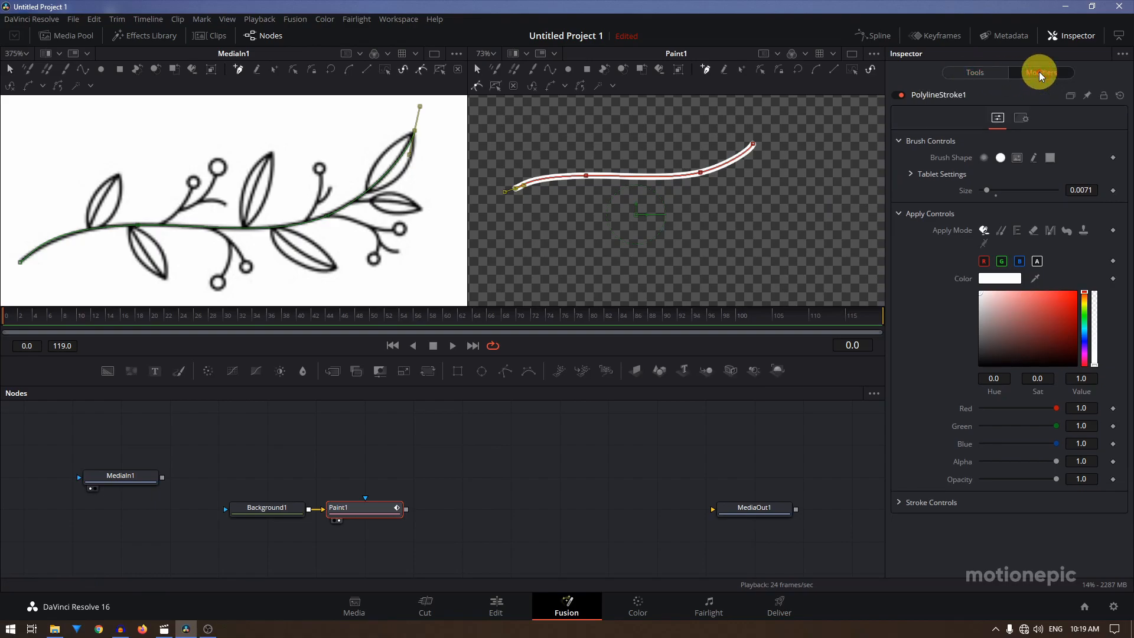
pyautogui.click(552, 73)
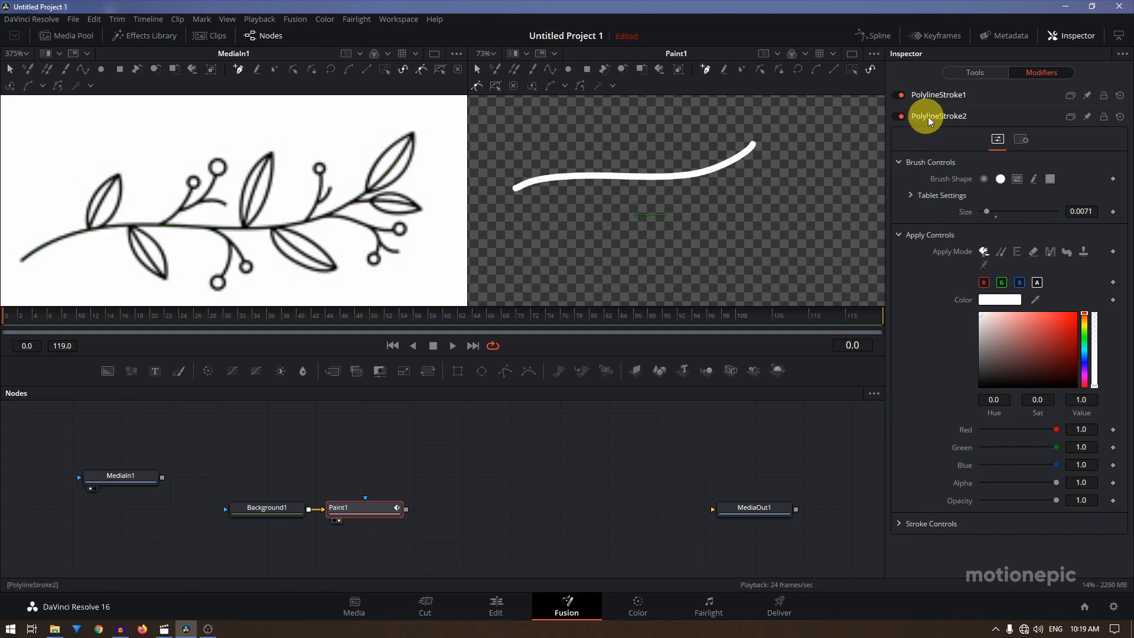
pyautogui.scroll(3, 405, 147)
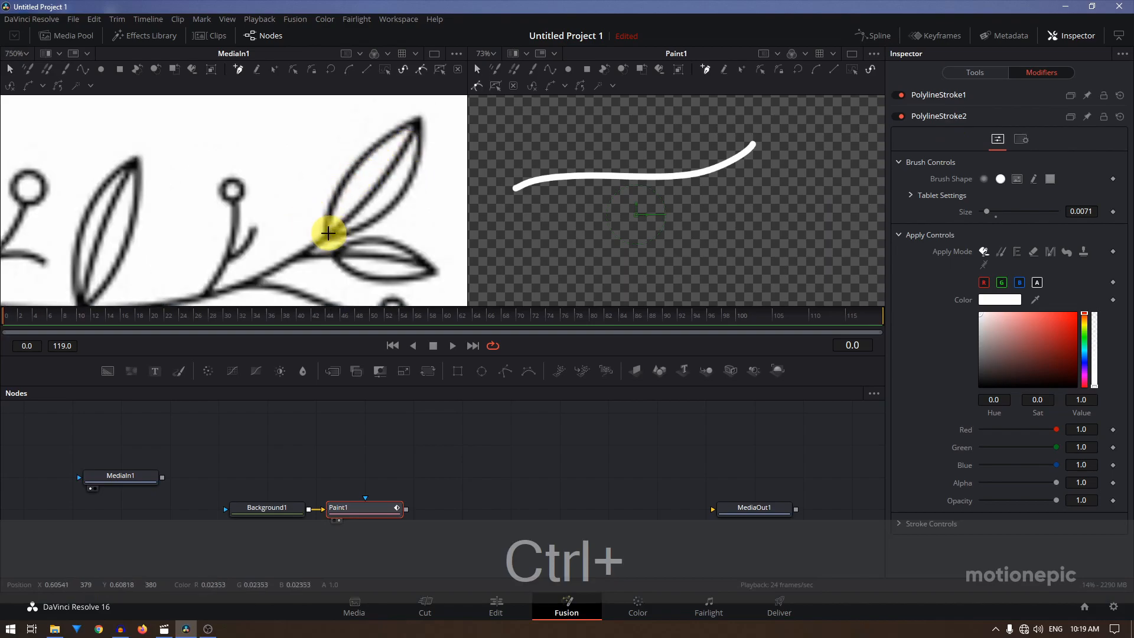
pyautogui.click(327, 234)
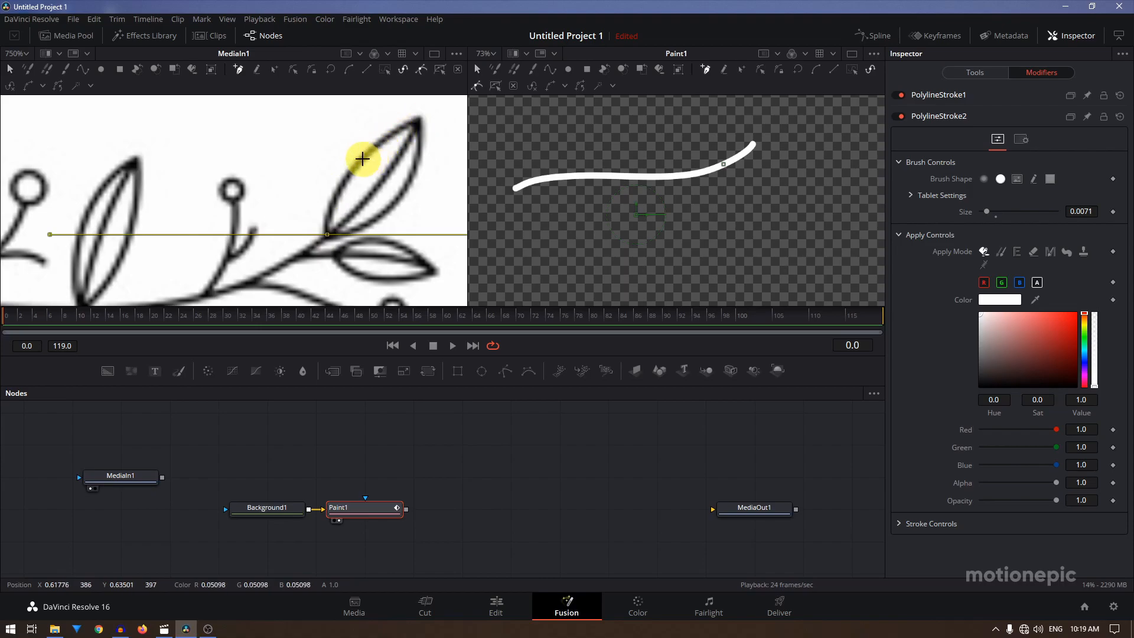
pyautogui.moveTo(359, 164); pyautogui.dragTo(441, 114)
pyautogui.click(417, 121)
pyautogui.click(407, 175)
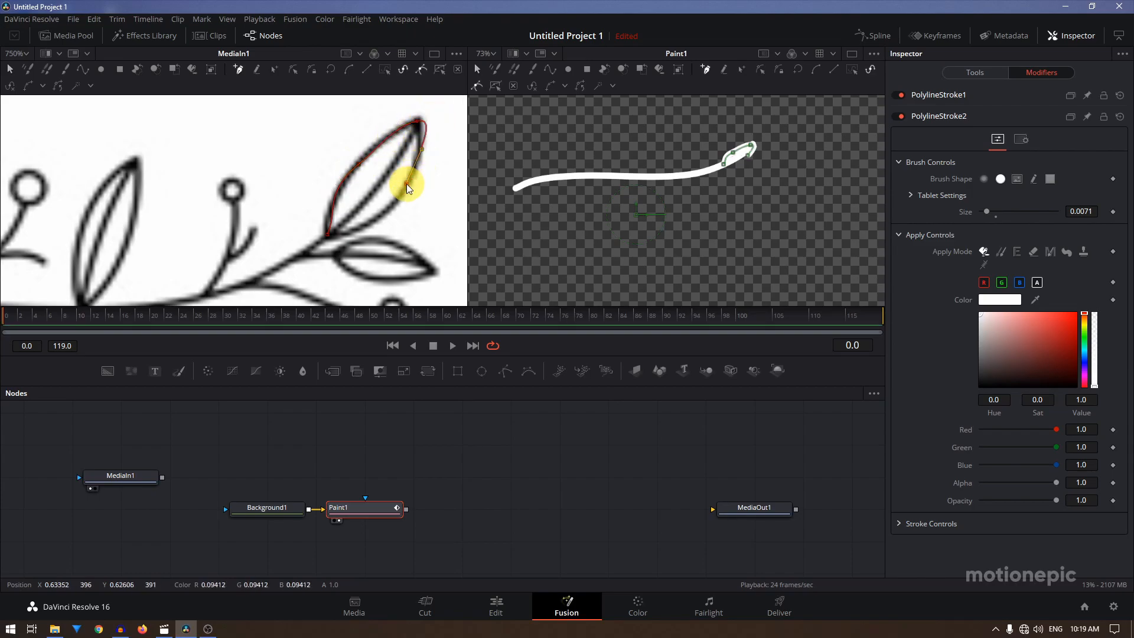
pyautogui.hotkey('ctrl', 'z')
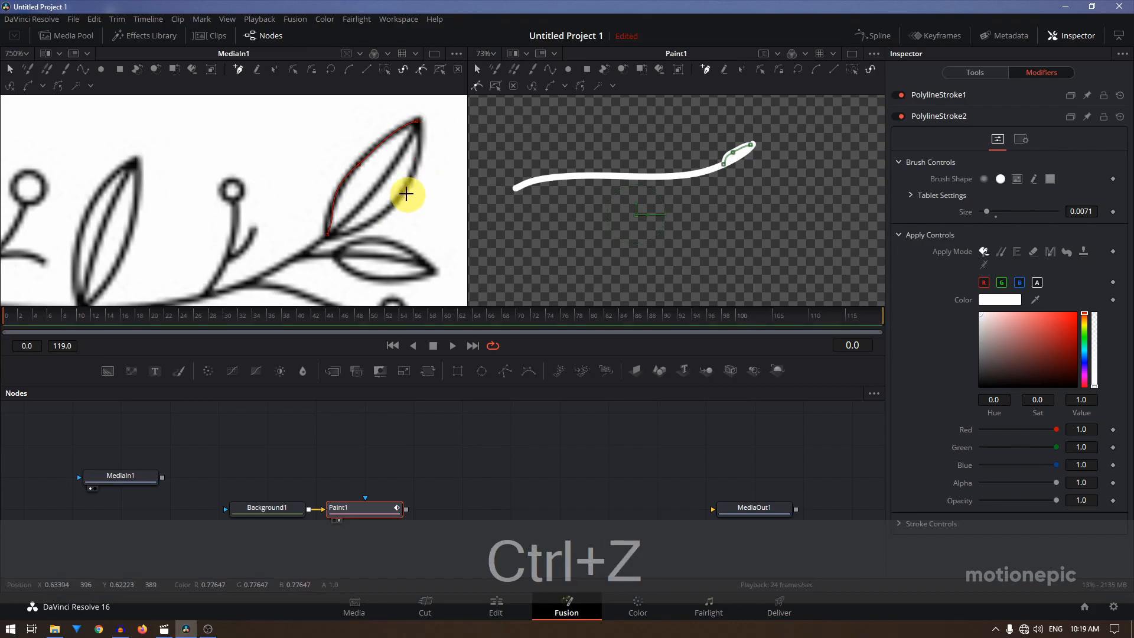
pyautogui.click(405, 192)
pyautogui.click(397, 199)
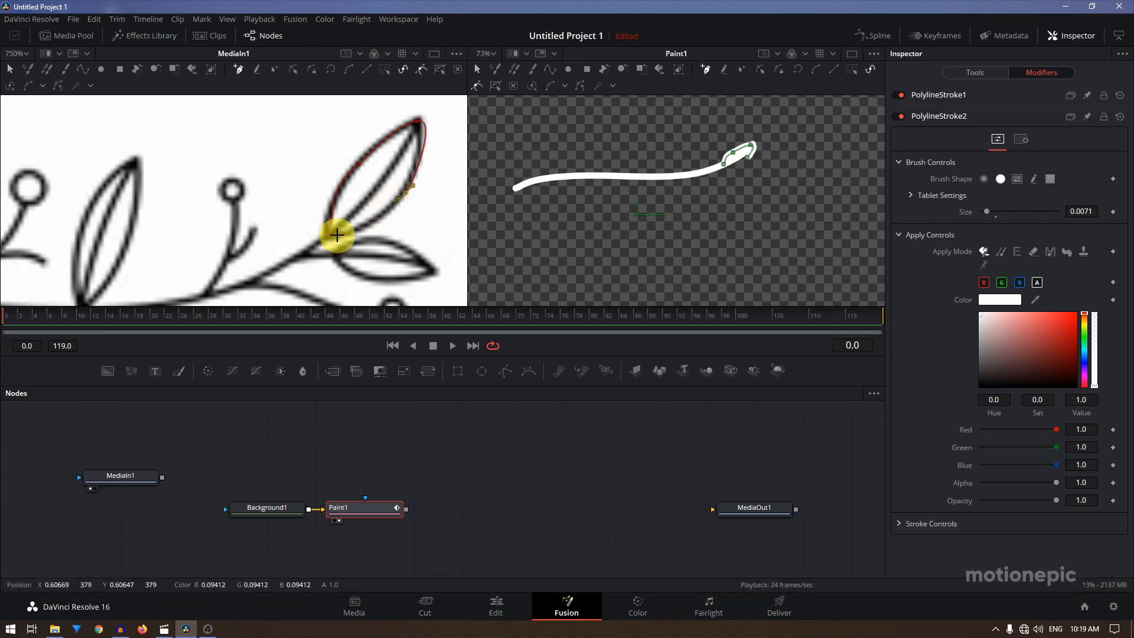
pyautogui.moveTo(330, 237); pyautogui.dragTo(312, 236)
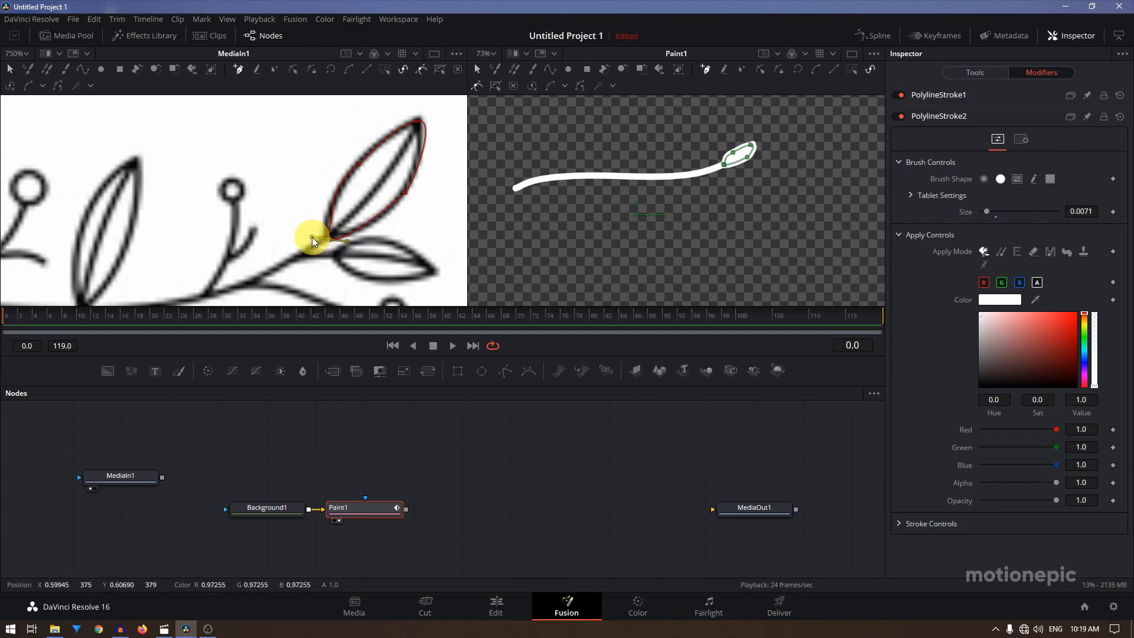
# Widen the leaf outline in Paint1 by moving its upper, lower and tip points outward, leaving gaps around the central vein.
pyautogui.scroll(4, 742, 157)
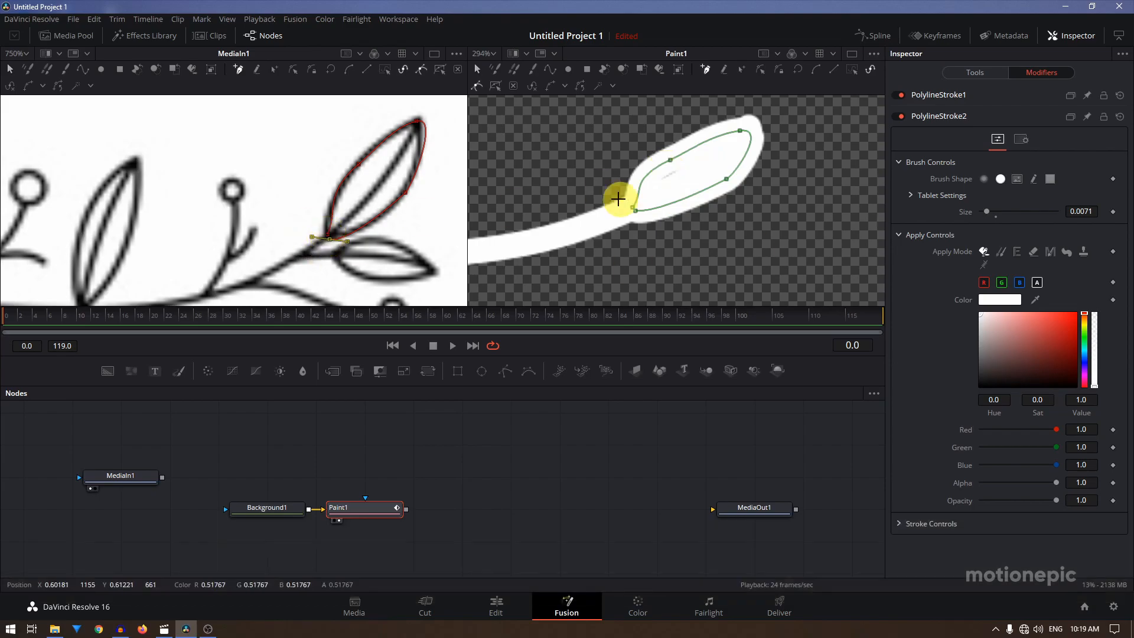
pyautogui.moveTo(667, 160); pyautogui.dragTo(669, 142)
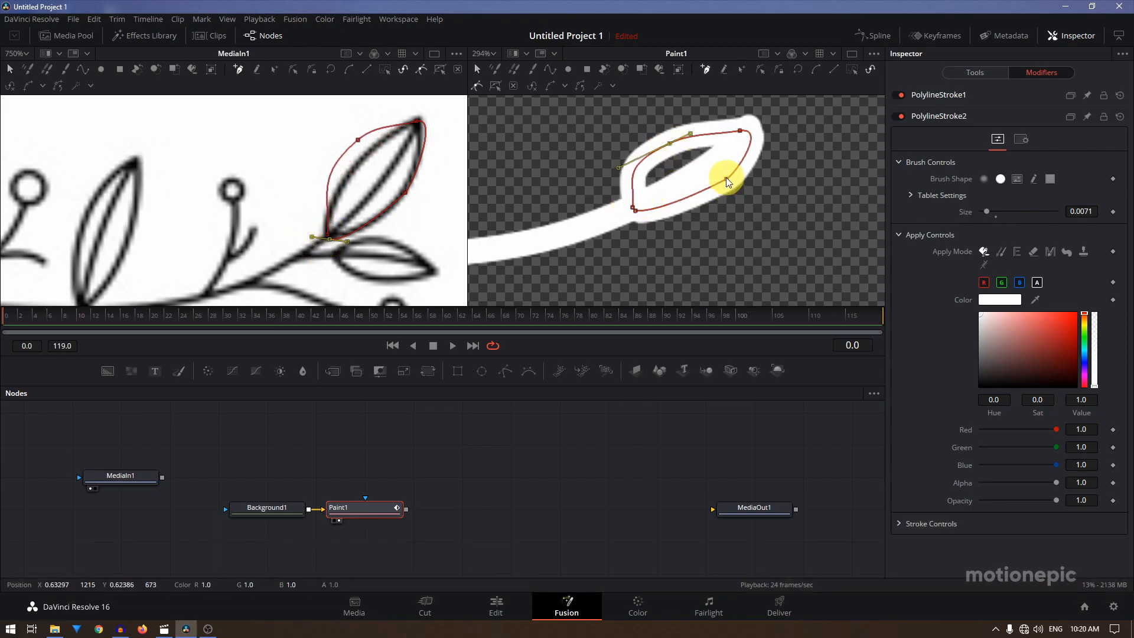
pyautogui.moveTo(726, 179); pyautogui.dragTo(733, 199)
pyautogui.moveTo(739, 131)
pyautogui.mouseDown()
pyautogui.moveTo(748, 111)
pyautogui.moveTo(750, 175)
pyautogui.mouseUp()
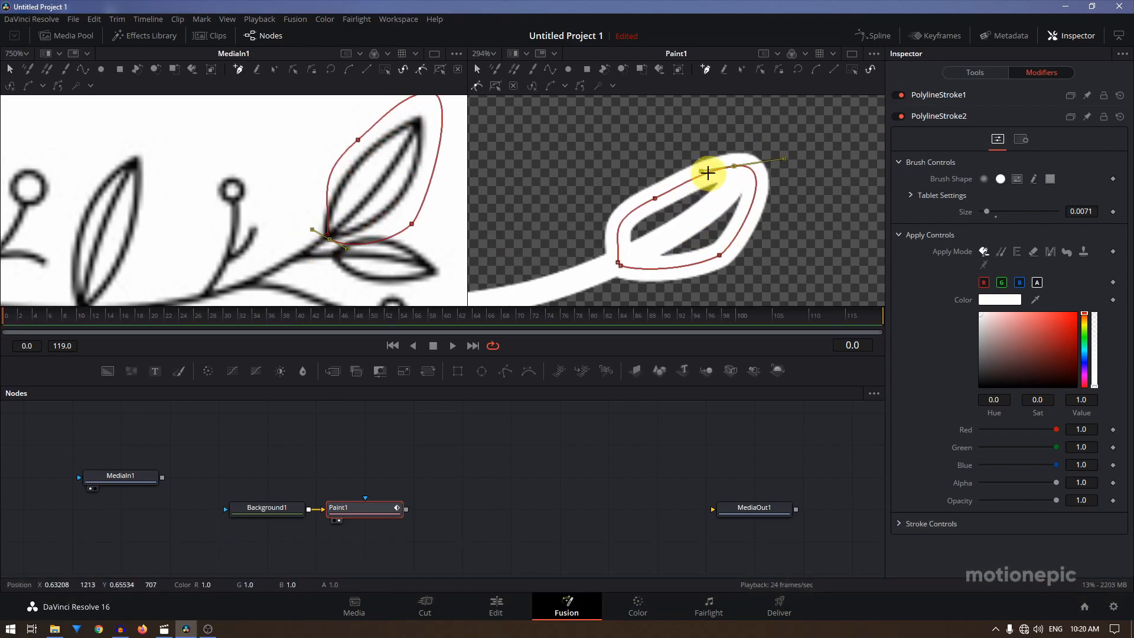
pyautogui.scroll(-8, 827, 187)
pyautogui.scroll(-1, 827, 187)
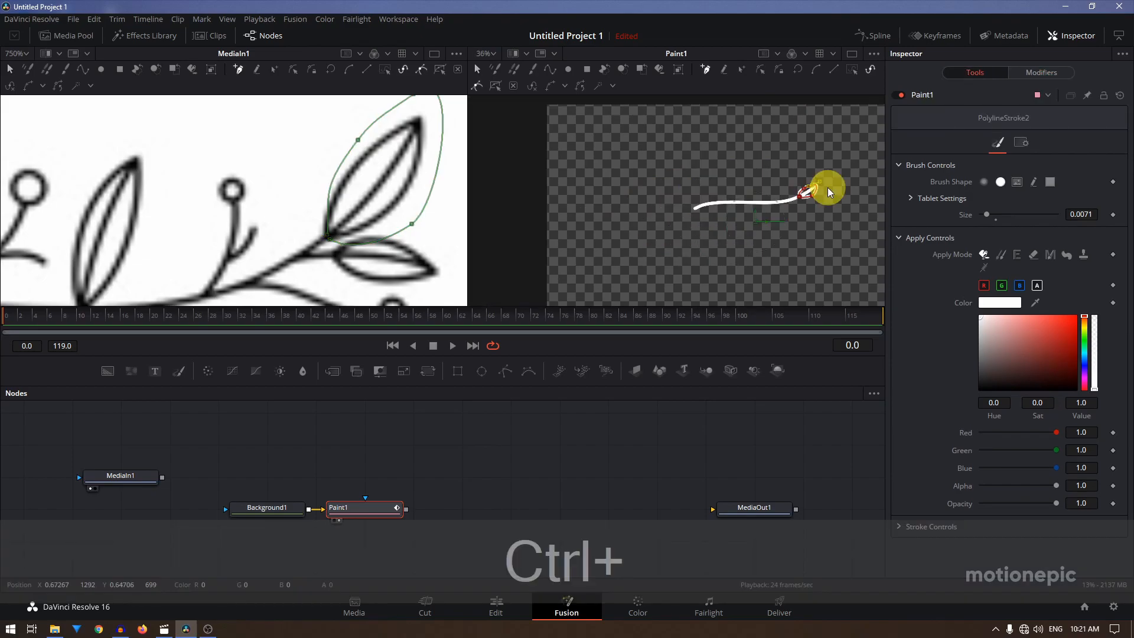
pyautogui.scroll(2, 827, 187)
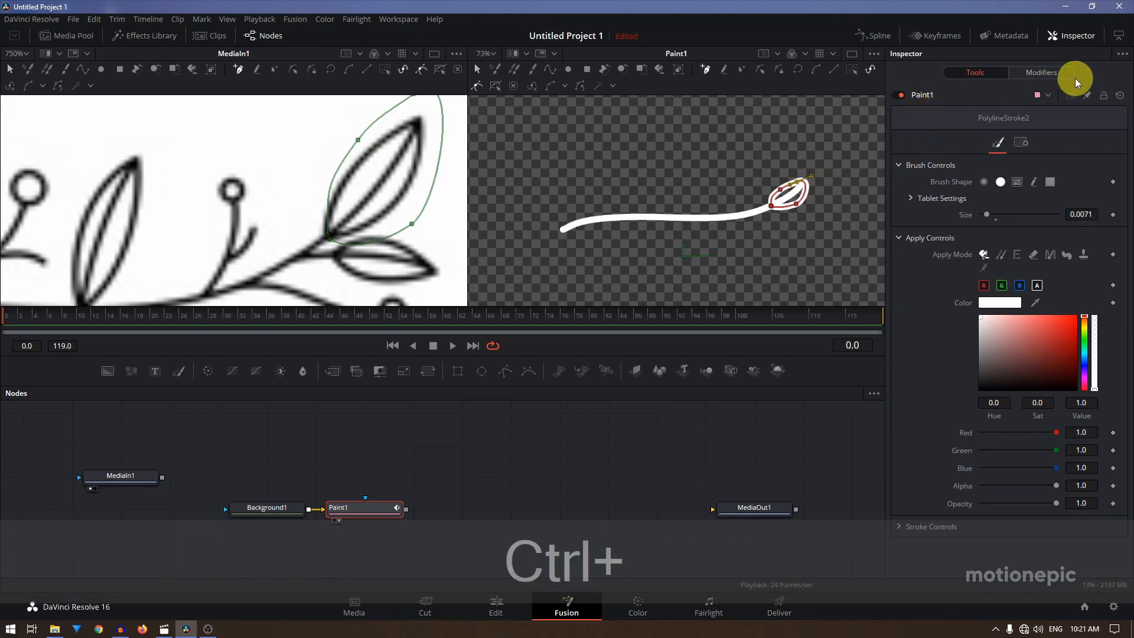
# Animate the stem stroke's Write On End from 0.0 at frame 0 to 1.0 at frame 30.
pyautogui.click(1043, 76)
pyautogui.click(920, 115)
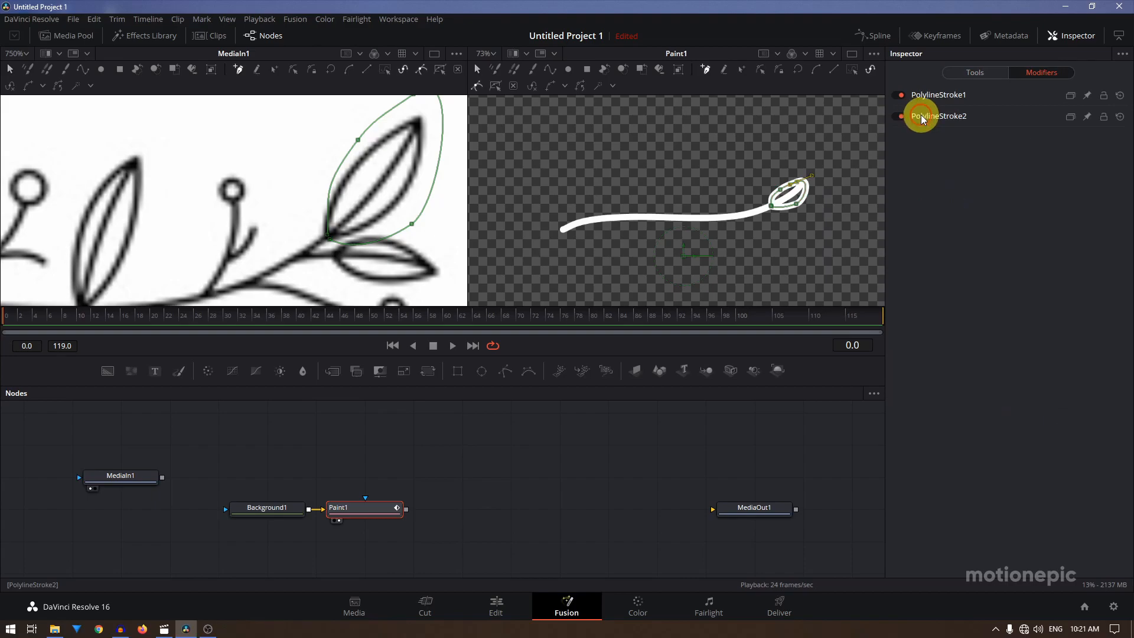
pyautogui.click(930, 97)
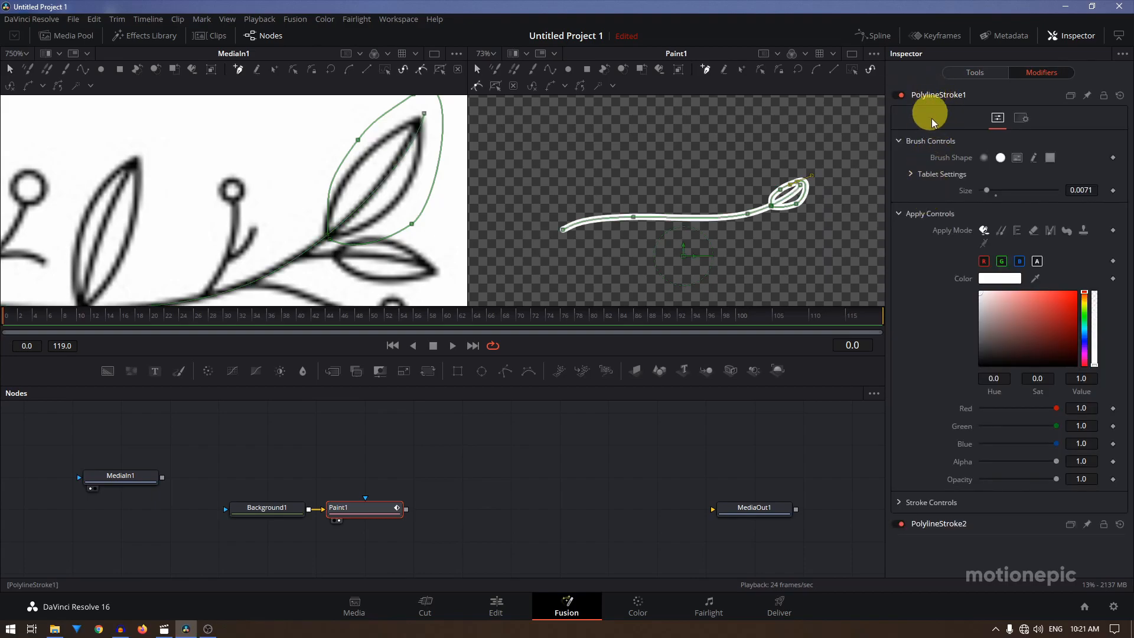
pyautogui.click(899, 501)
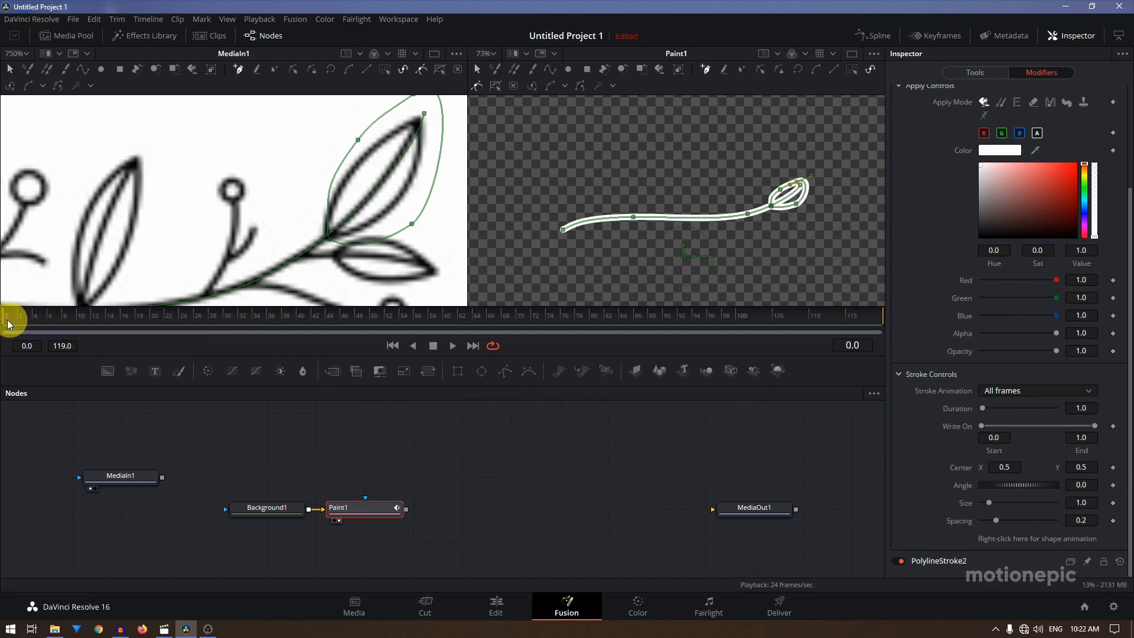
pyautogui.click(1112, 426)
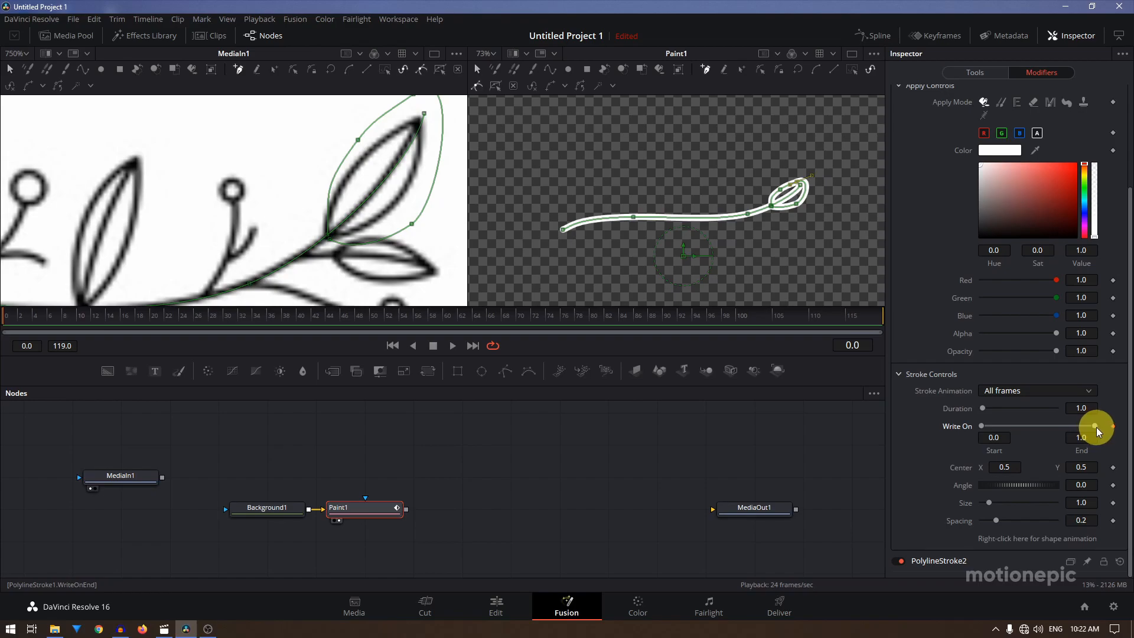
pyautogui.moveTo(1096, 427); pyautogui.dragTo(988, 430)
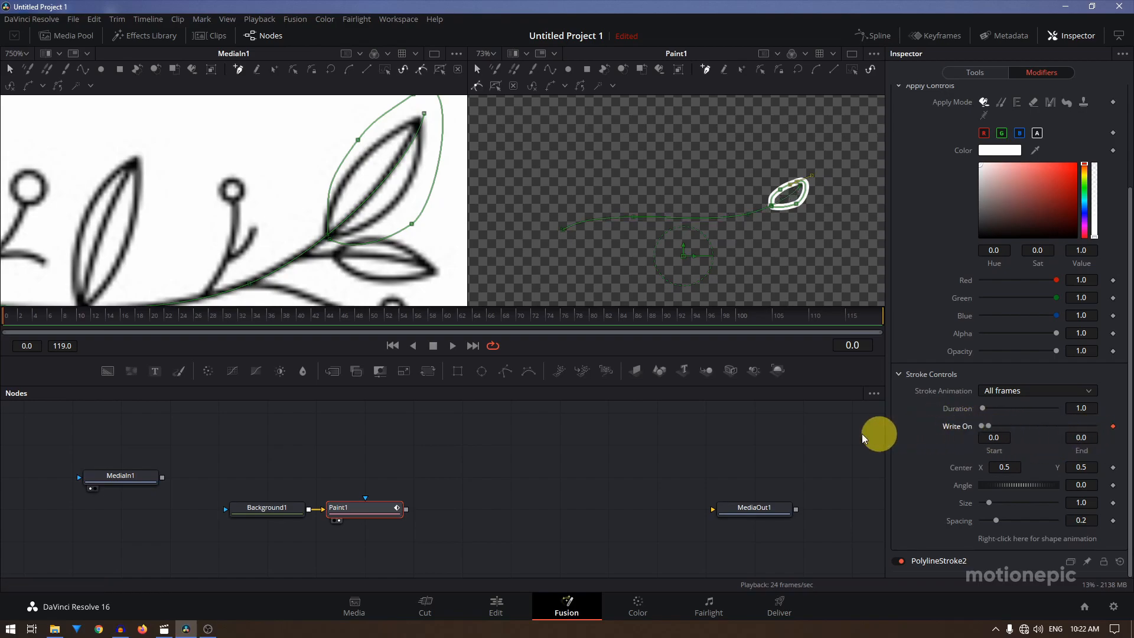
pyautogui.moveTo(222, 319); pyautogui.dragTo(224, 318)
pyautogui.moveTo(989, 427); pyautogui.dragTo(1090, 433)
# Animate the leaf outline stroke's Write On End from 0.0 at frame 26 to 1.0 at frame 44.
pyautogui.moveTo(123, 337)
pyautogui.mouseDown()
pyautogui.moveTo(5, 319)
pyautogui.moveTo(230, 316)
pyautogui.moveTo(11, 309)
pyautogui.moveTo(201, 320)
pyautogui.mouseUp()
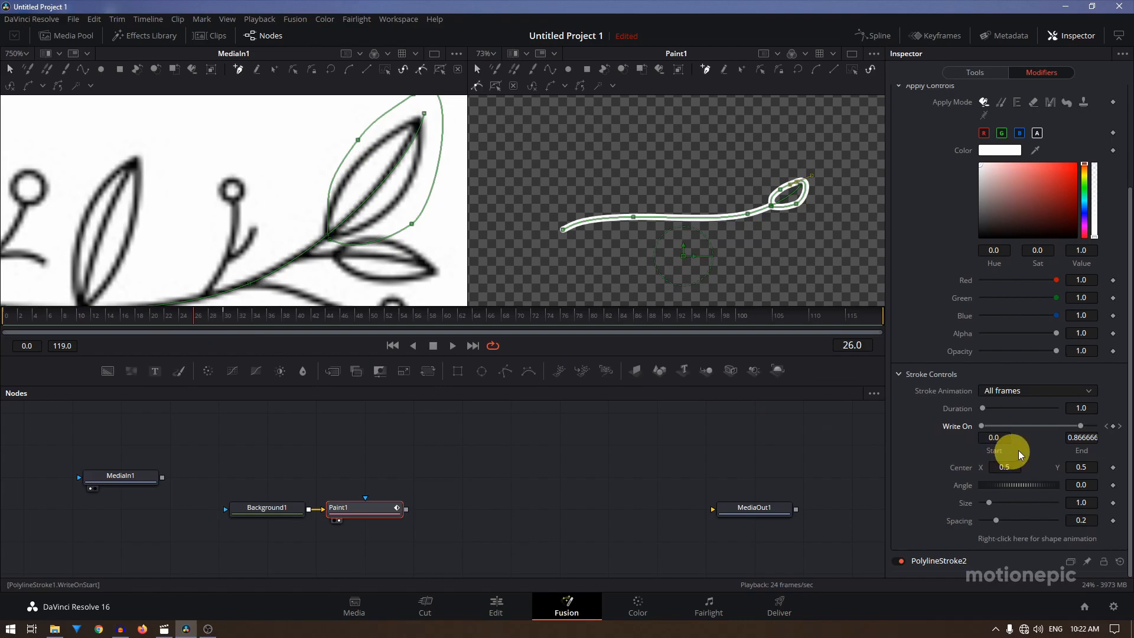
pyautogui.scroll(3, 929, 134)
pyautogui.click(927, 92)
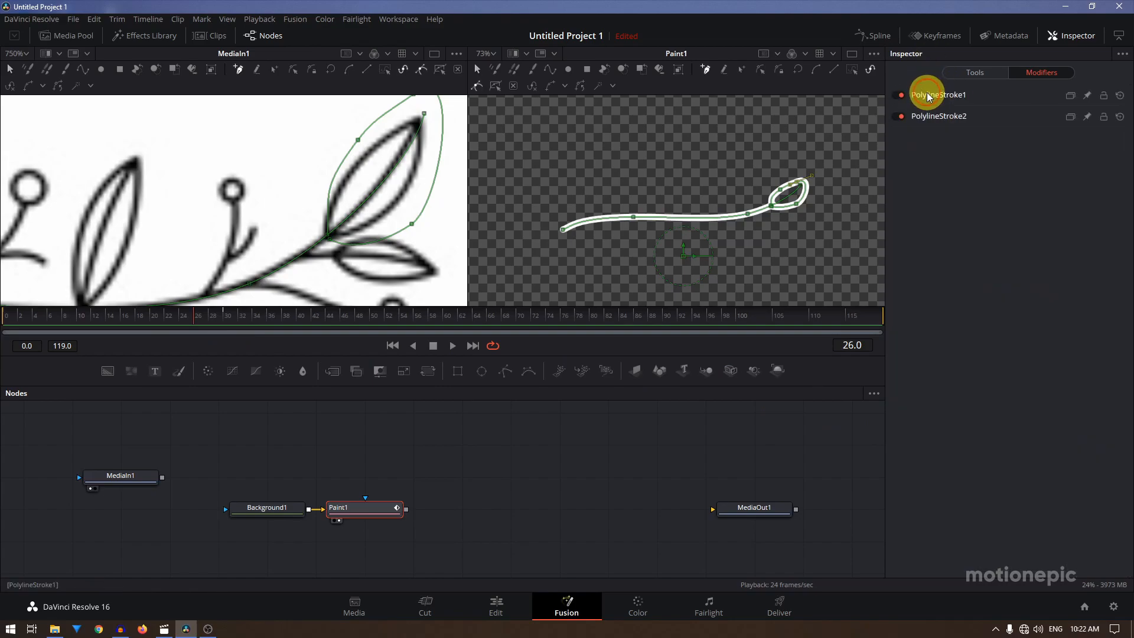
pyautogui.click(933, 116)
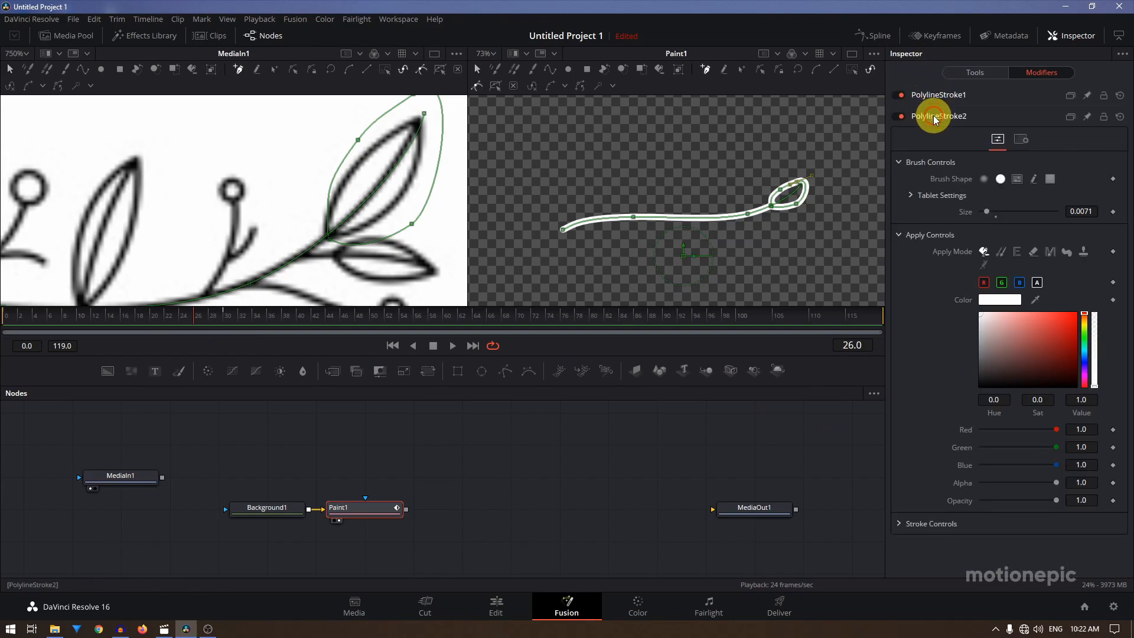
pyautogui.click(903, 524)
pyautogui.scroll(-3, 909, 485)
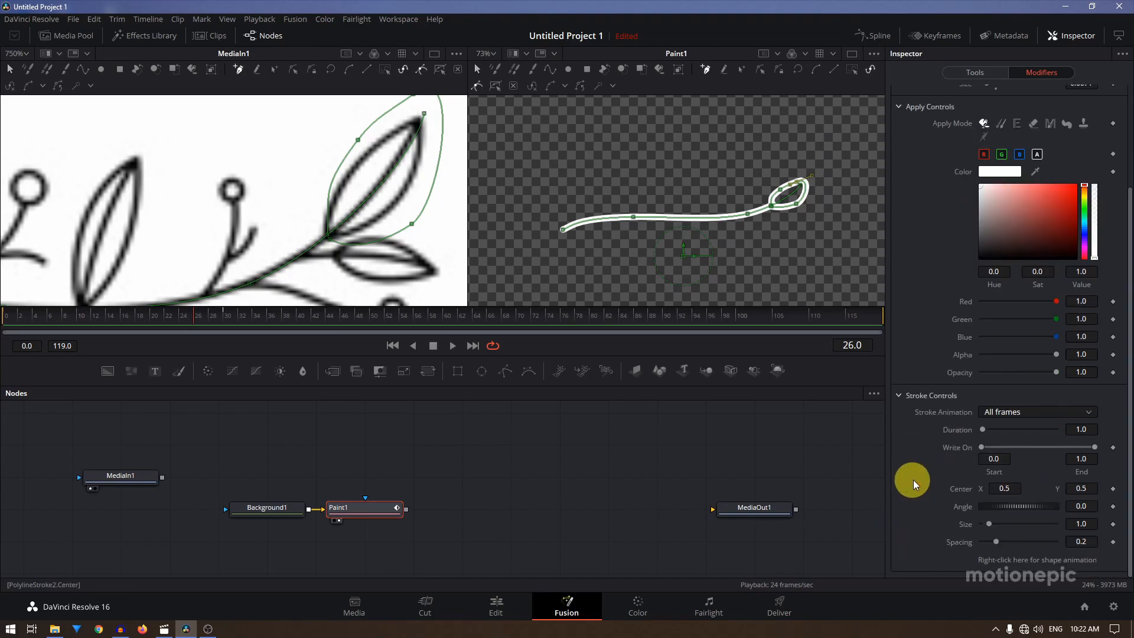
pyautogui.click(1112, 448)
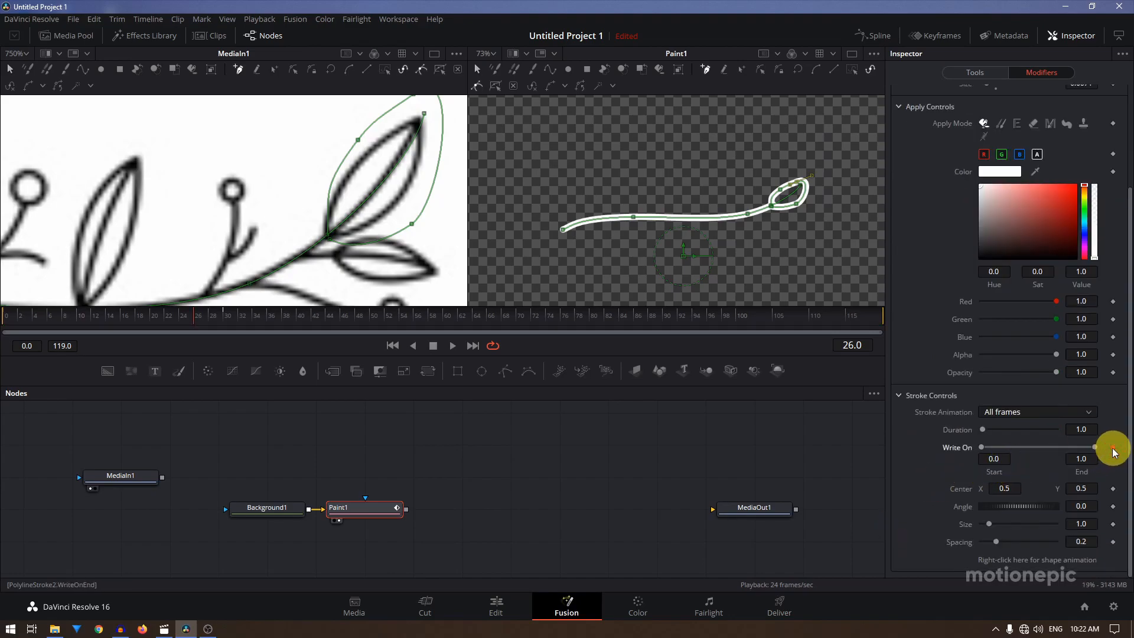
pyautogui.moveTo(1091, 447); pyautogui.dragTo(921, 442)
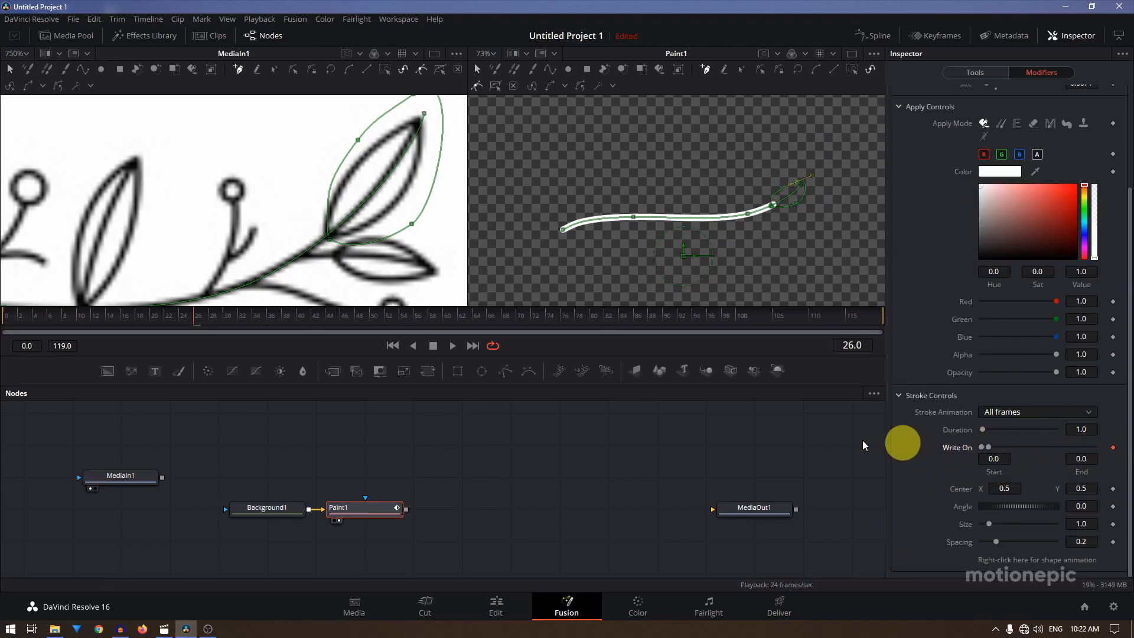
pyautogui.moveTo(210, 322); pyautogui.dragTo(310, 316)
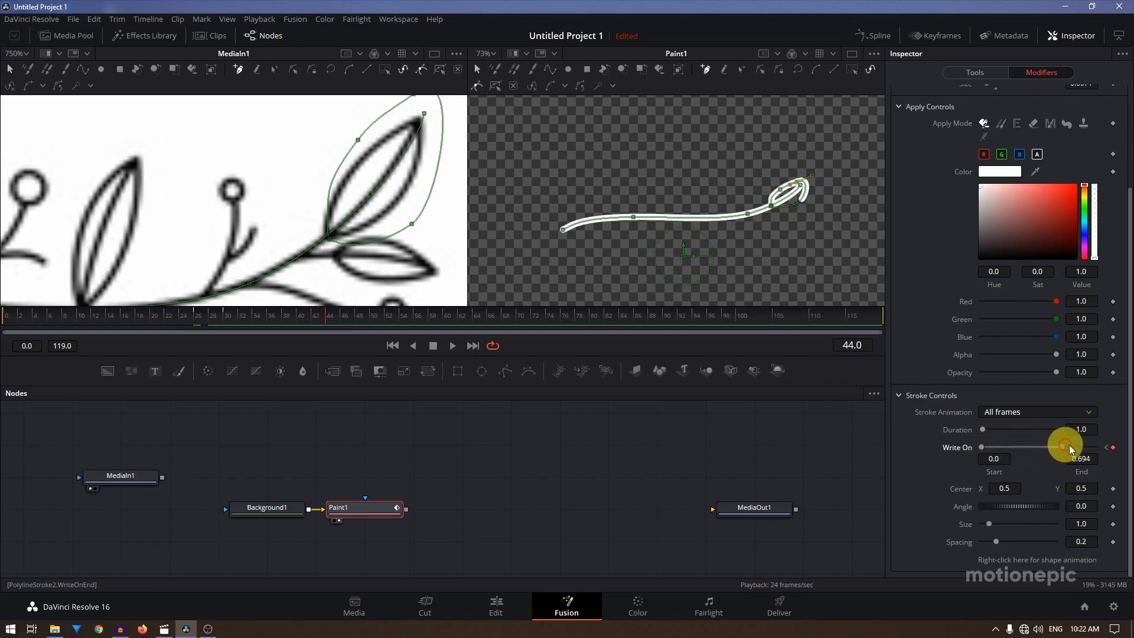
# Play the composition from frame 0 to check the write-on animation of the stem and leaf.
pyautogui.click(2, 325)
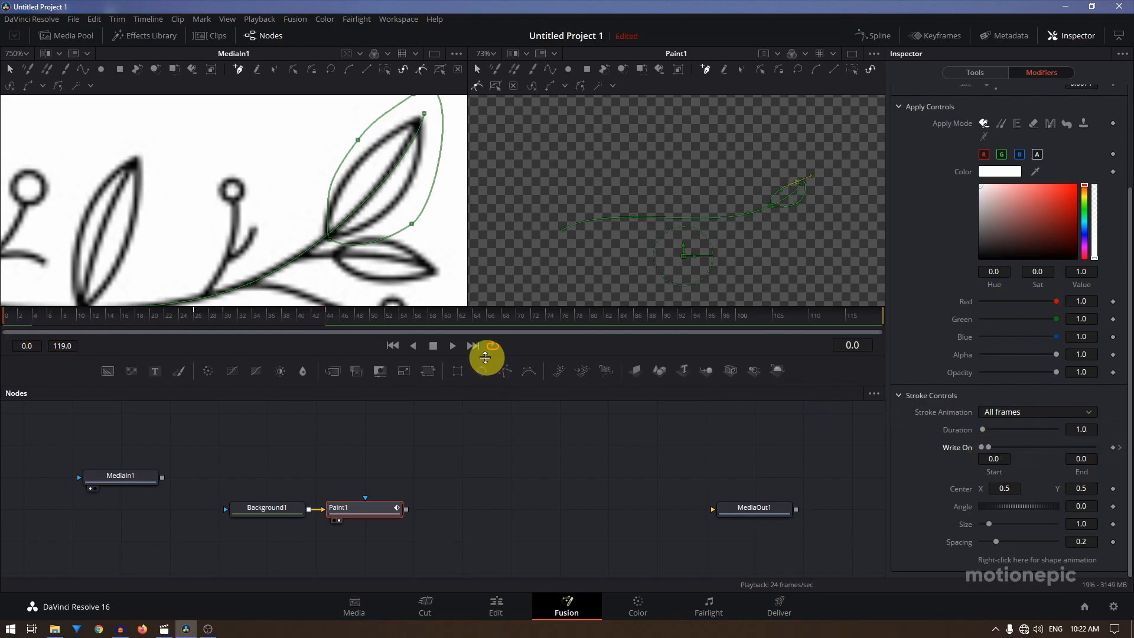
pyautogui.click(453, 347)
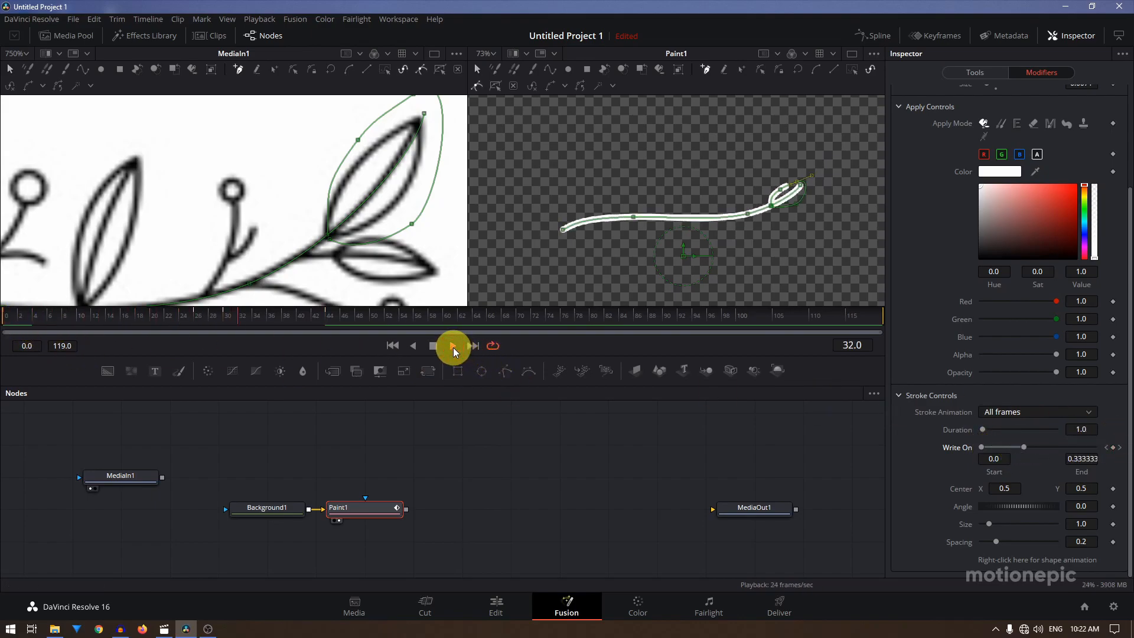
pyautogui.click(434, 347)
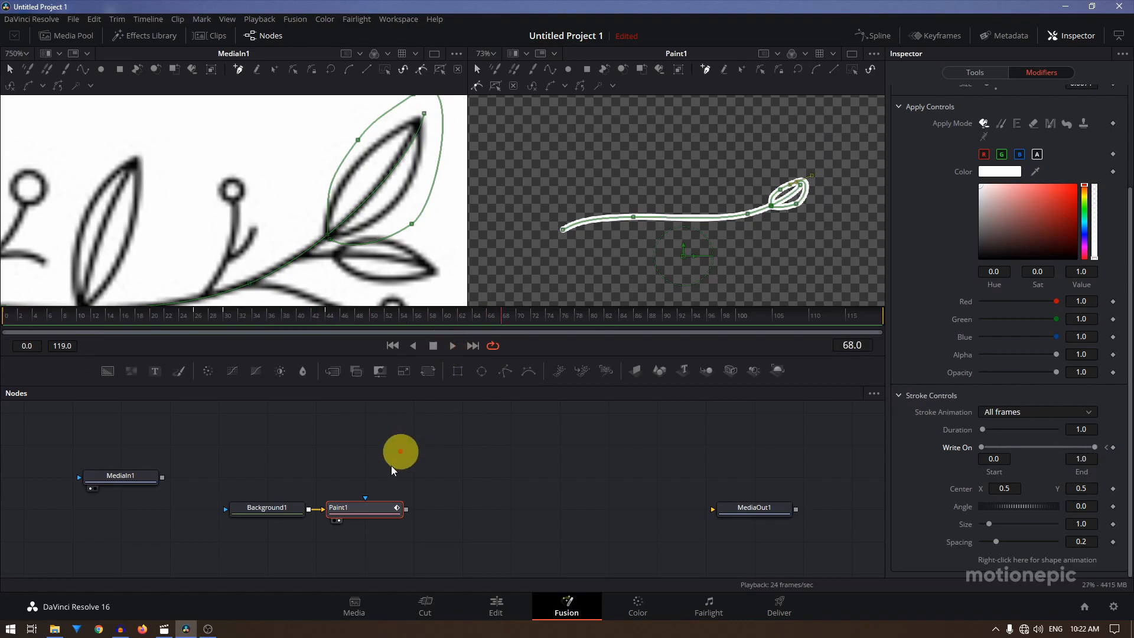
# Add a Text node below Paint1 and display it in the first viewer, with the frames visible in both viewers.
pyautogui.scroll(-2, 410, 452)
pyautogui.scroll(2, 444, 460)
pyautogui.moveTo(389, 477)
pyautogui.mouseDown()
pyautogui.moveTo(410, 491)
pyautogui.moveTo(429, 422)
pyautogui.mouseUp()
pyautogui.scroll(-5, 646, 226)
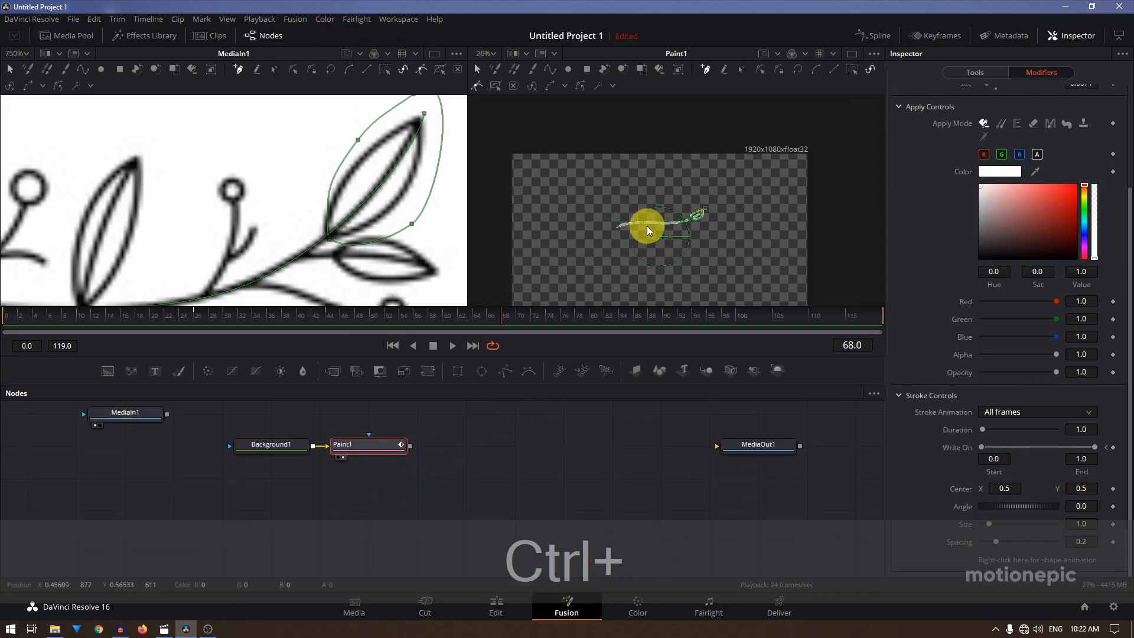
pyautogui.scroll(2, 634, 225)
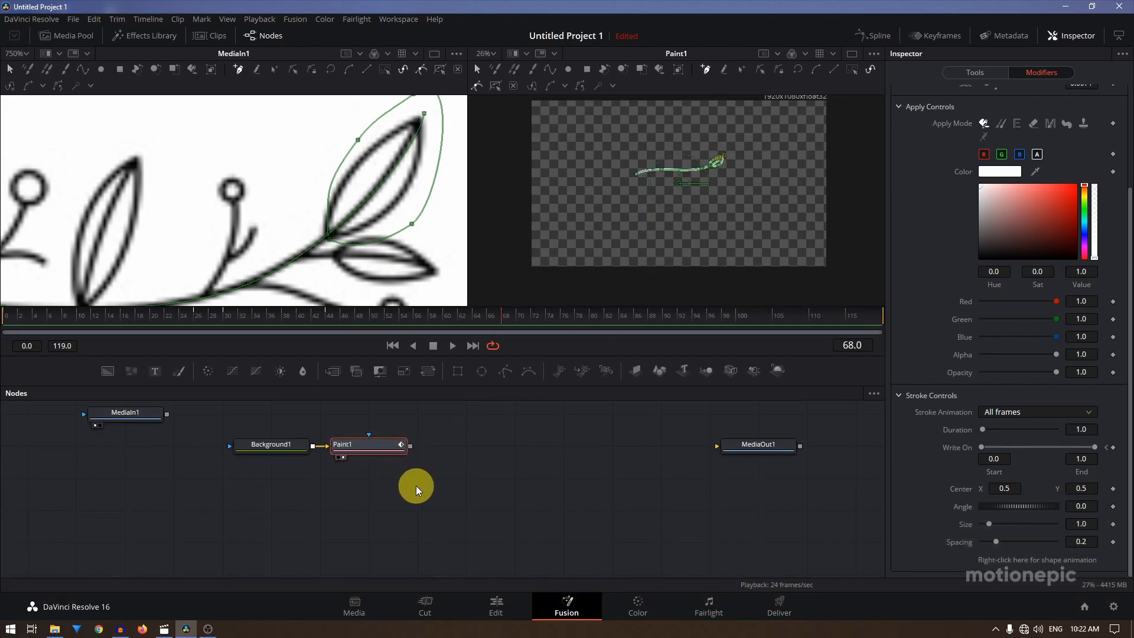
pyautogui.moveTo(155, 374); pyautogui.dragTo(368, 506)
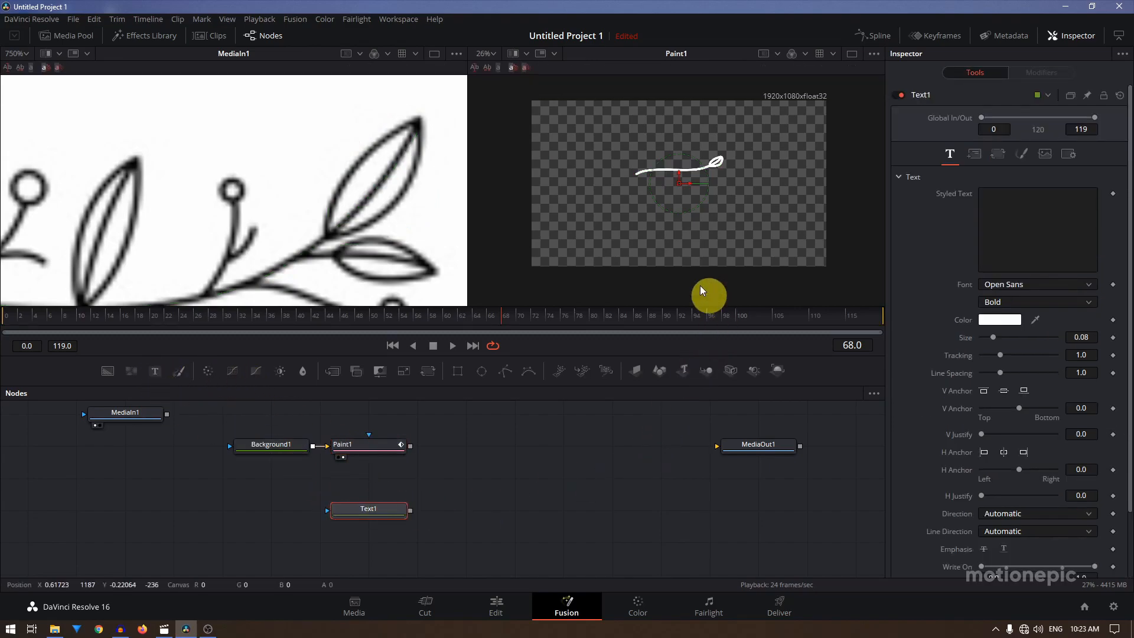
pyautogui.moveTo(367, 519); pyautogui.dragTo(230, 211)
pyautogui.scroll(-2, 223, 215)
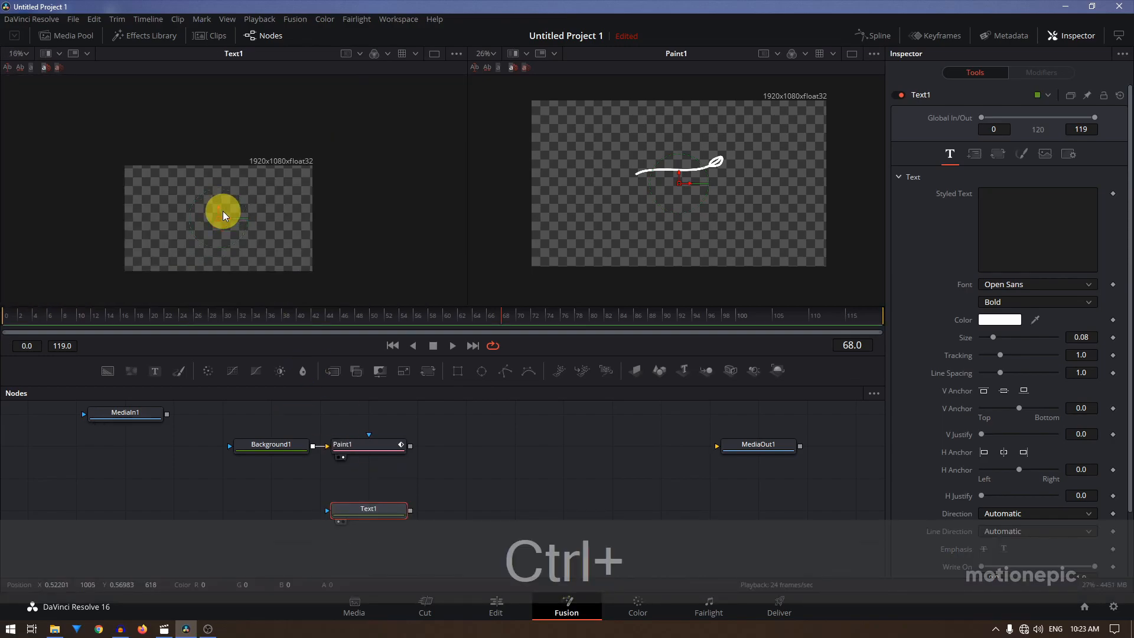
pyautogui.scroll(1, 155, 222)
# Enter the couple's names joined by an ampersand in Text1 and set the font to Niconne Regular.
pyautogui.click(1047, 211)
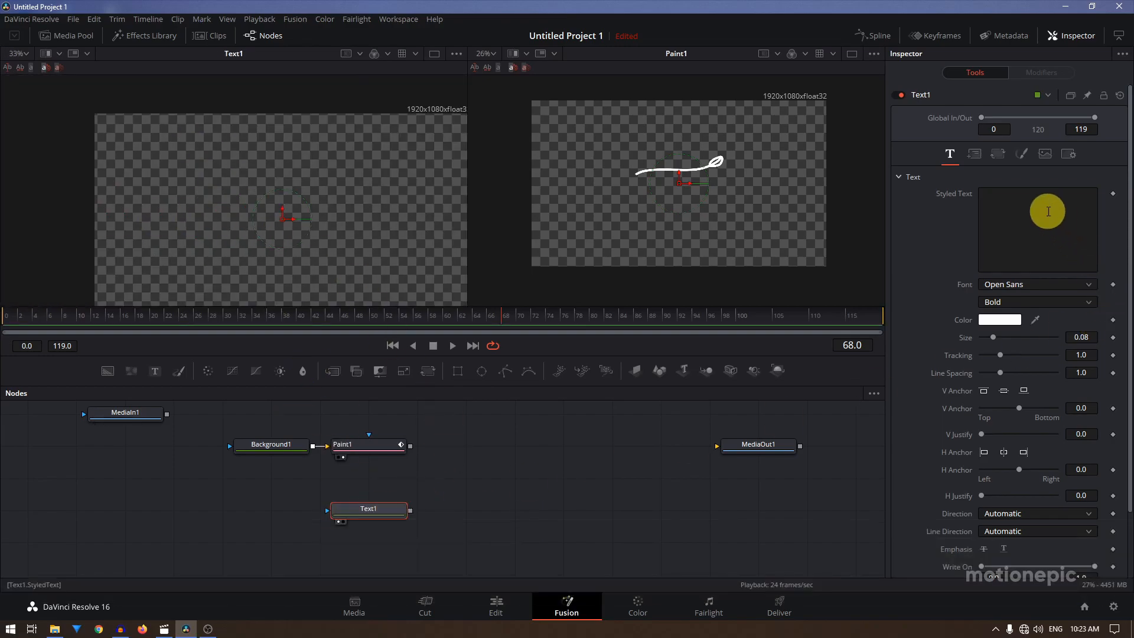
pyautogui.write('Jhon & Jane')
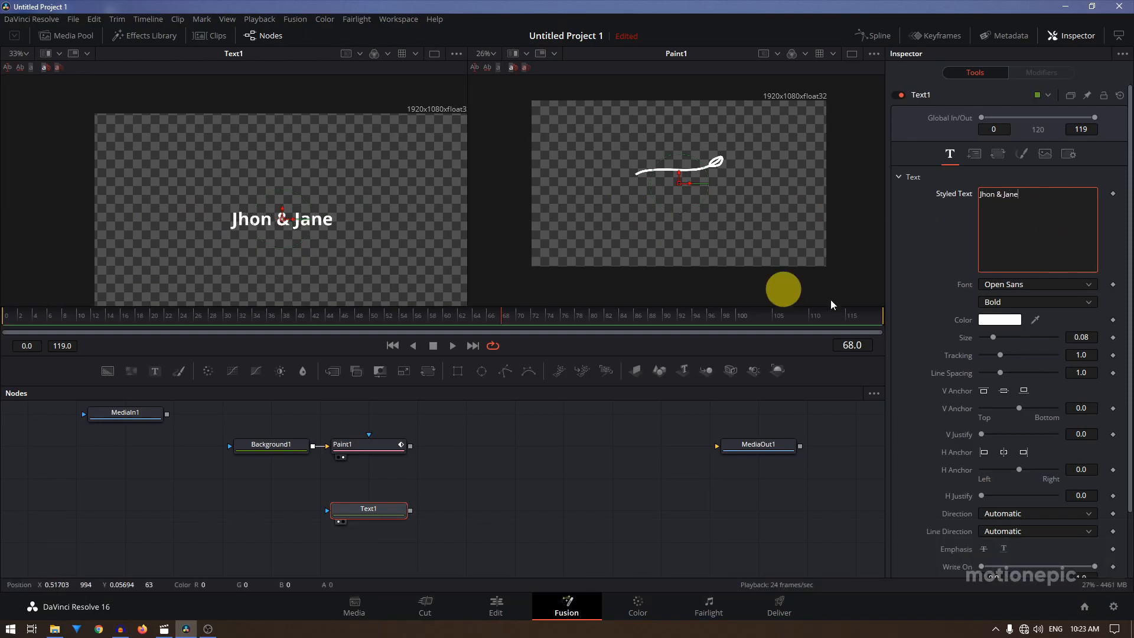
pyautogui.hotkey('ctrl', 'a')
pyautogui.click(1021, 285)
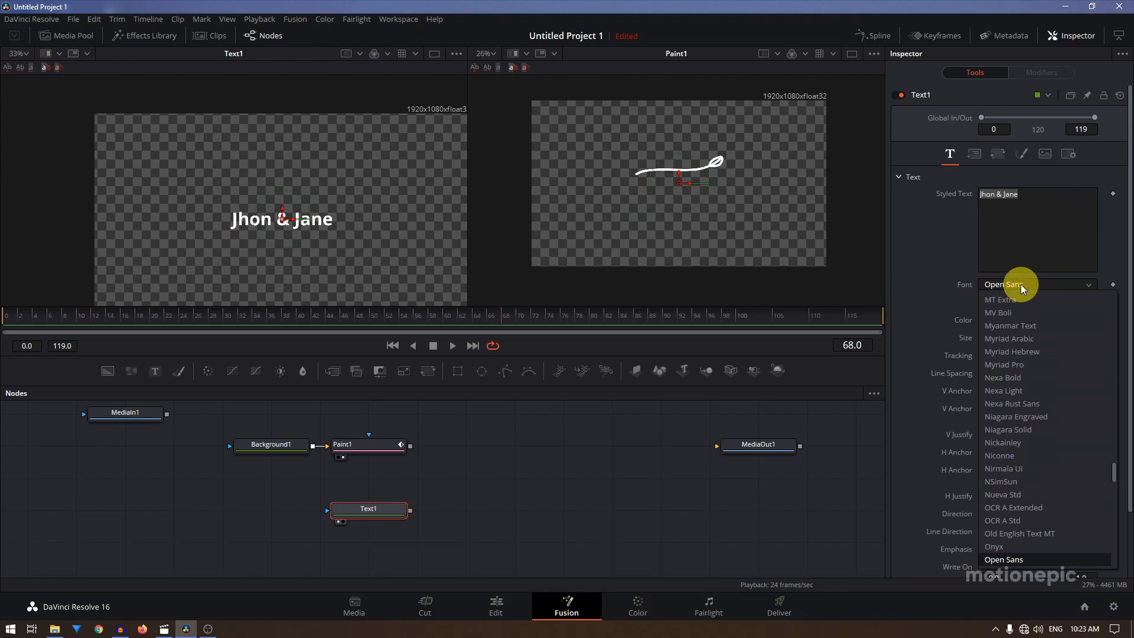
pyautogui.click(1002, 454)
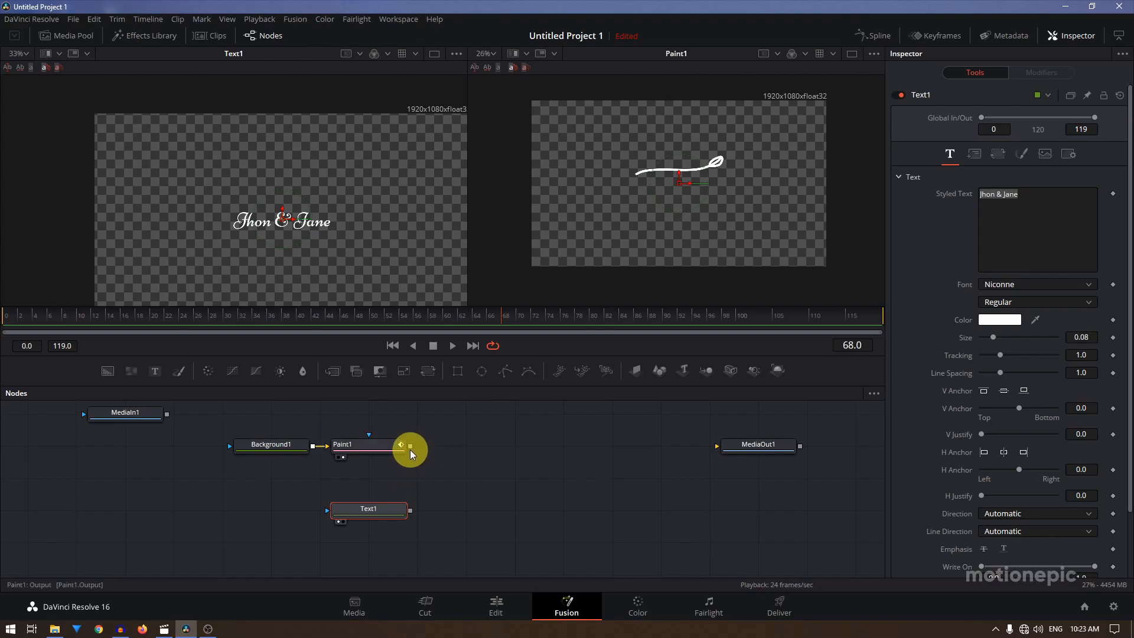
# Merge Paint1's strokes over Text1 and show the merge result at frame 45 in the first viewer.
pyautogui.moveTo(409, 447)
pyautogui.mouseDown()
pyautogui.moveTo(430, 448)
pyautogui.moveTo(410, 510)
pyautogui.moveTo(530, 514)
pyautogui.moveTo(313, 201)
pyautogui.mouseUp()
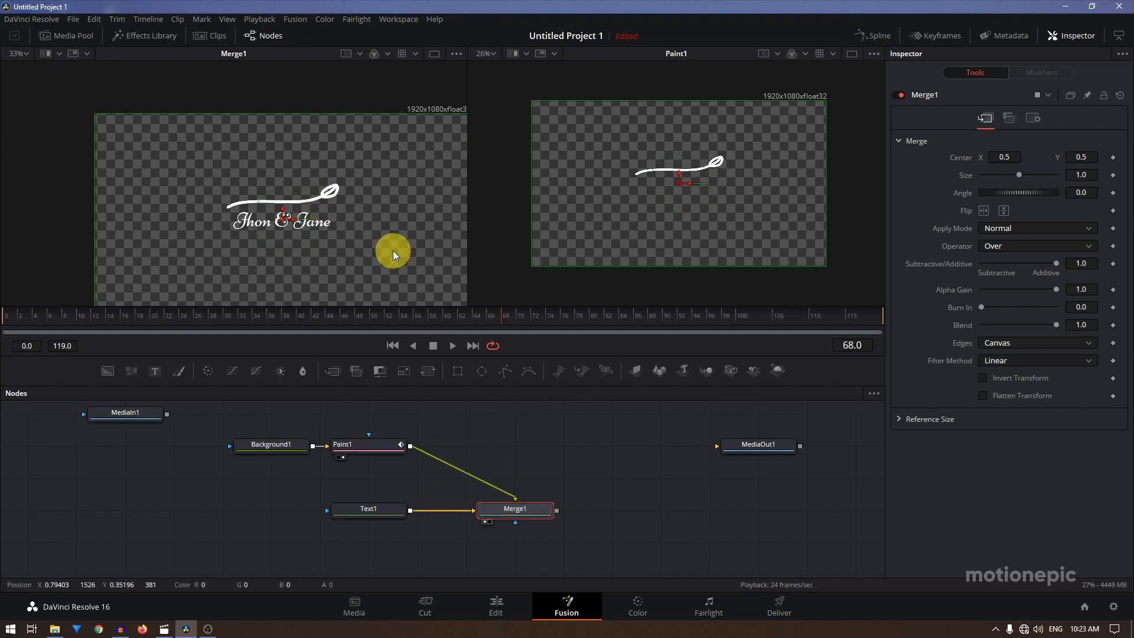
pyautogui.moveTo(83, 334)
pyautogui.mouseDown()
pyautogui.moveTo(76, 321)
pyautogui.moveTo(280, 317)
pyautogui.mouseUp()
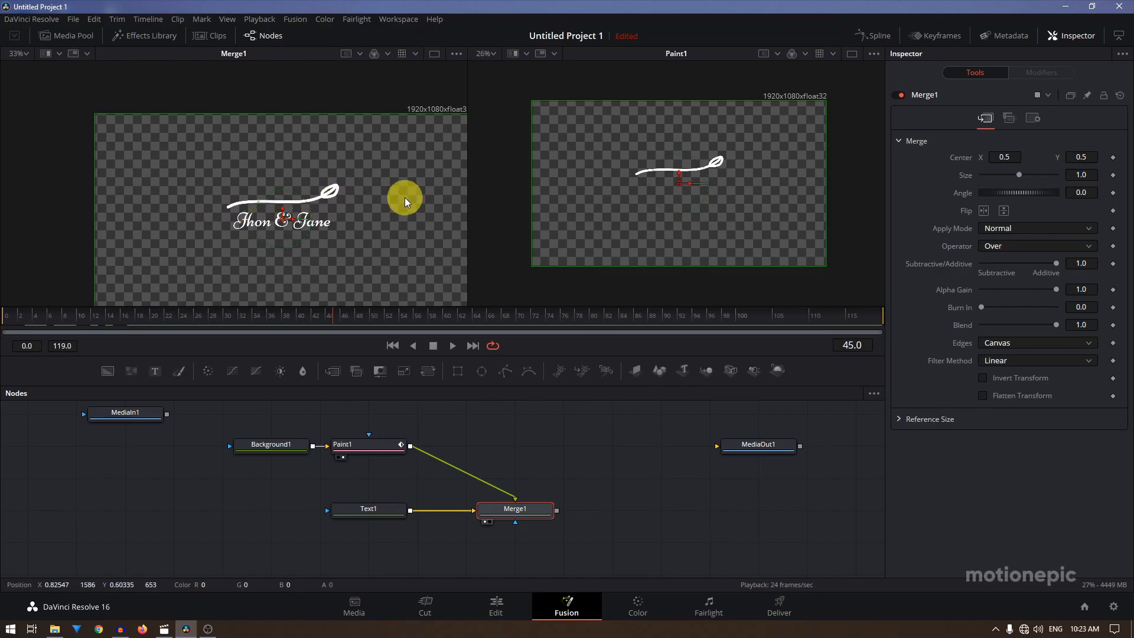
pyautogui.keyDown('ctrl'); pyautogui.scroll(2, 275, 202); pyautogui.keyUp('ctrl')
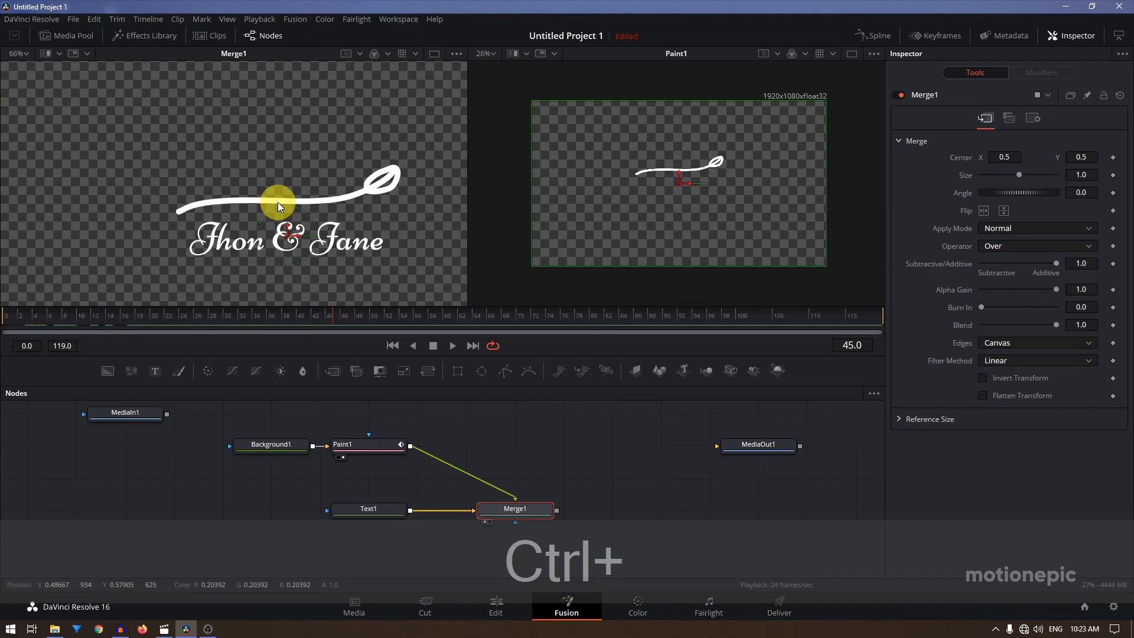
pyautogui.keyDown('ctrl'); pyautogui.scroll(-2, 354, 220); pyautogui.keyUp('ctrl')
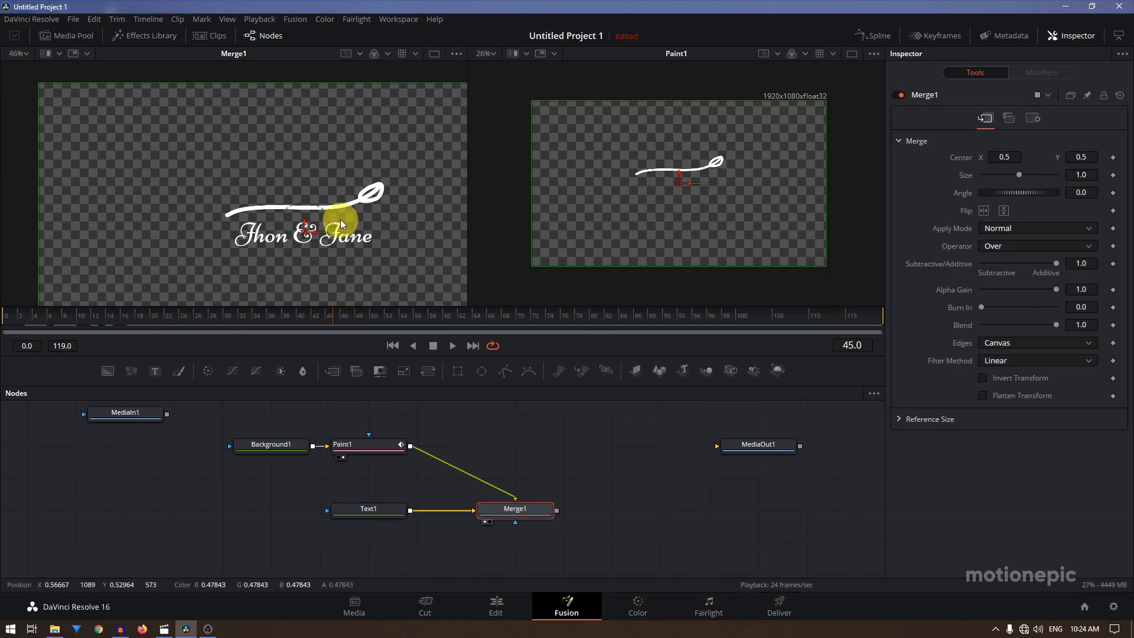
pyautogui.keyDown('ctrl'); pyautogui.scroll(3, 298, 214); pyautogui.keyUp('ctrl')
pyautogui.keyDown('ctrl'); pyautogui.scroll(-2, 298, 214); pyautogui.keyUp('ctrl')
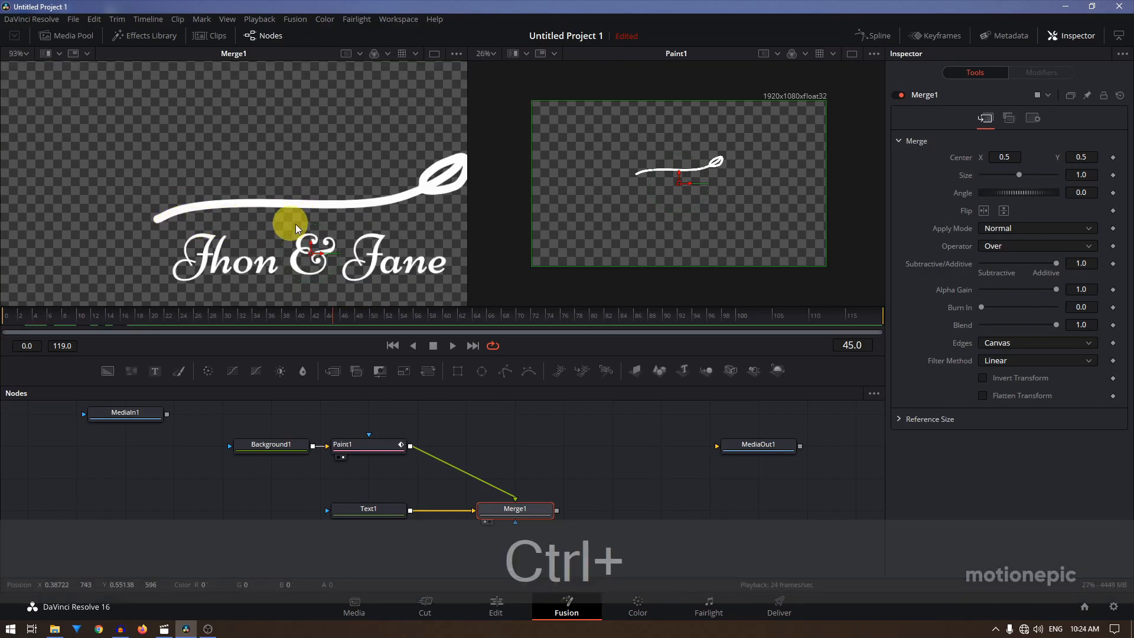
# Set the brush size of both Paint1 strokes, the leaf outline and the stem, to 0.0045.
pyautogui.click(363, 448)
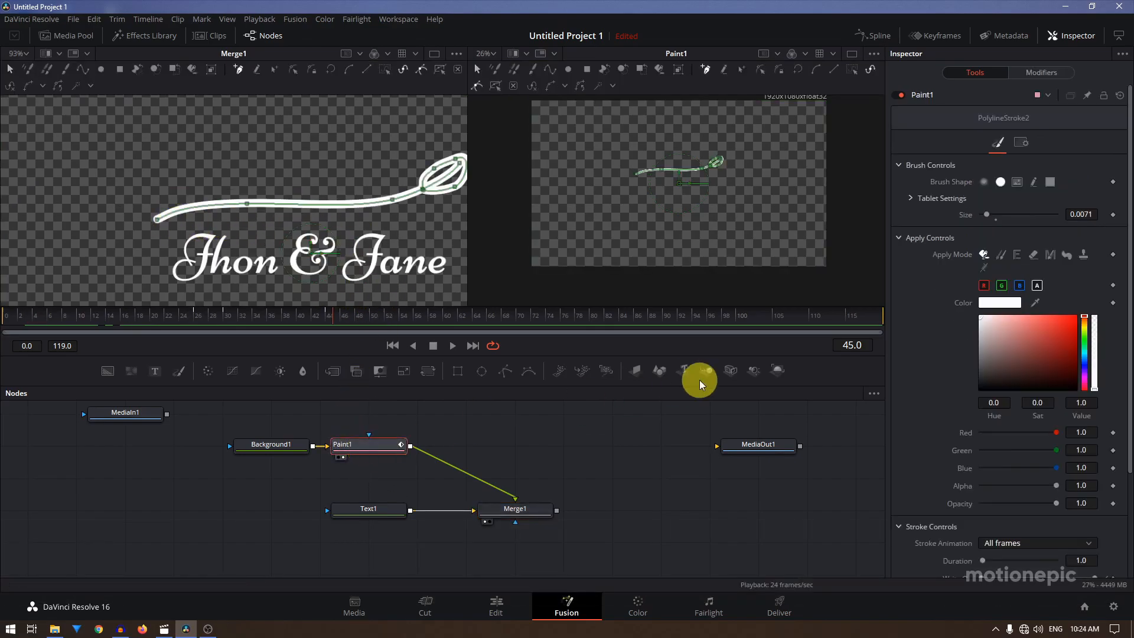
pyautogui.moveTo(1083, 217); pyautogui.dragTo(1068, 216)
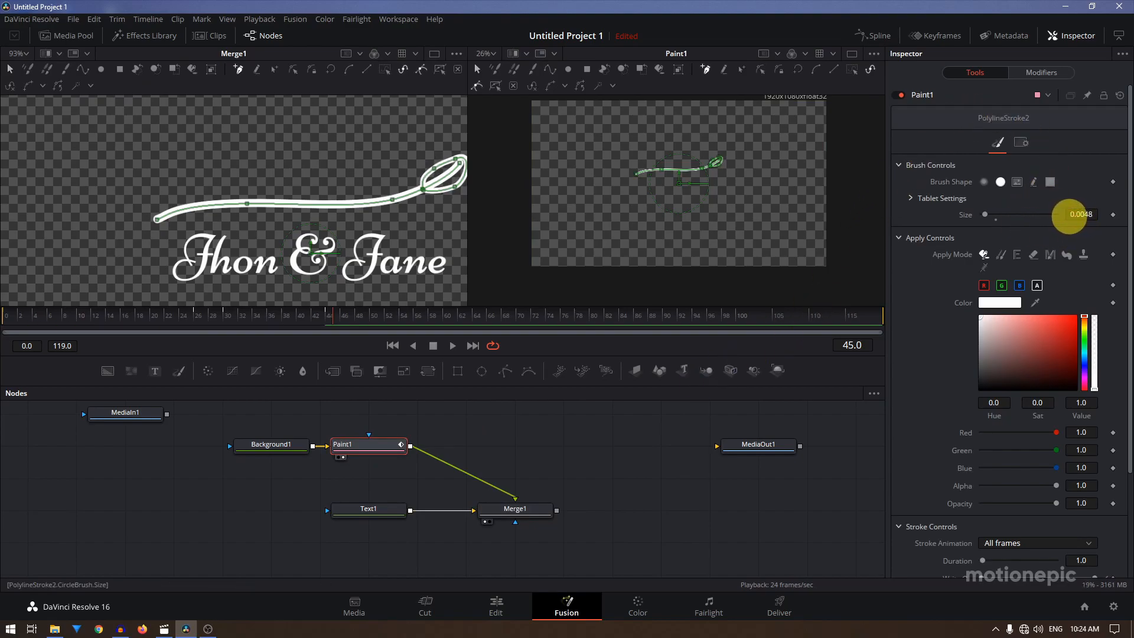
pyautogui.hotkey('ctrl', 'z')
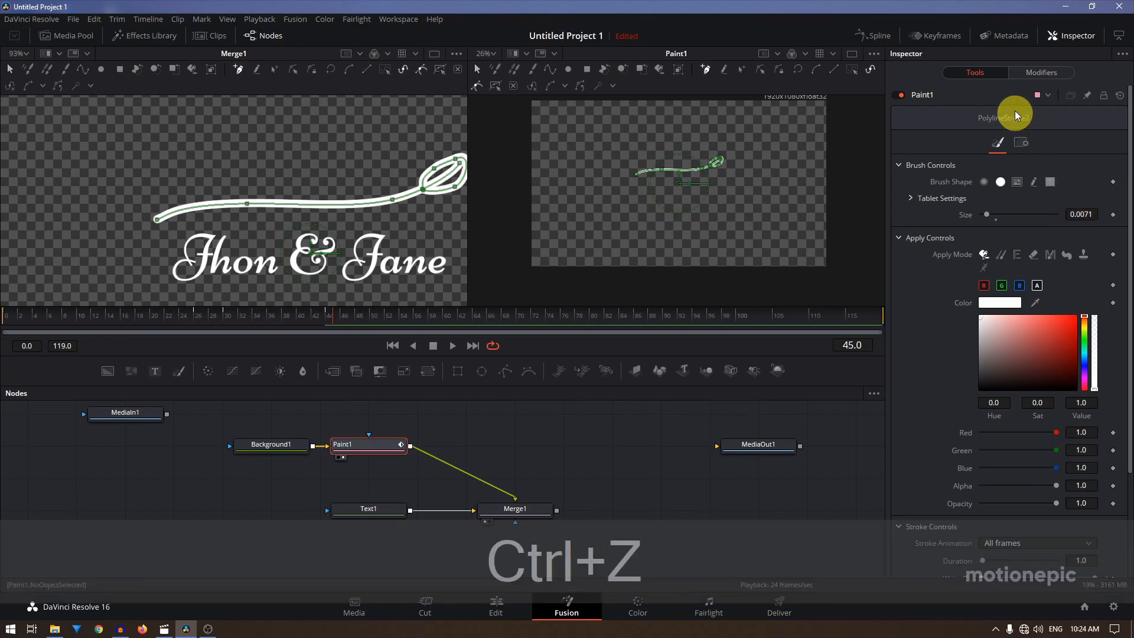
pyautogui.click(1027, 72)
pyautogui.scroll(3, 939, 236)
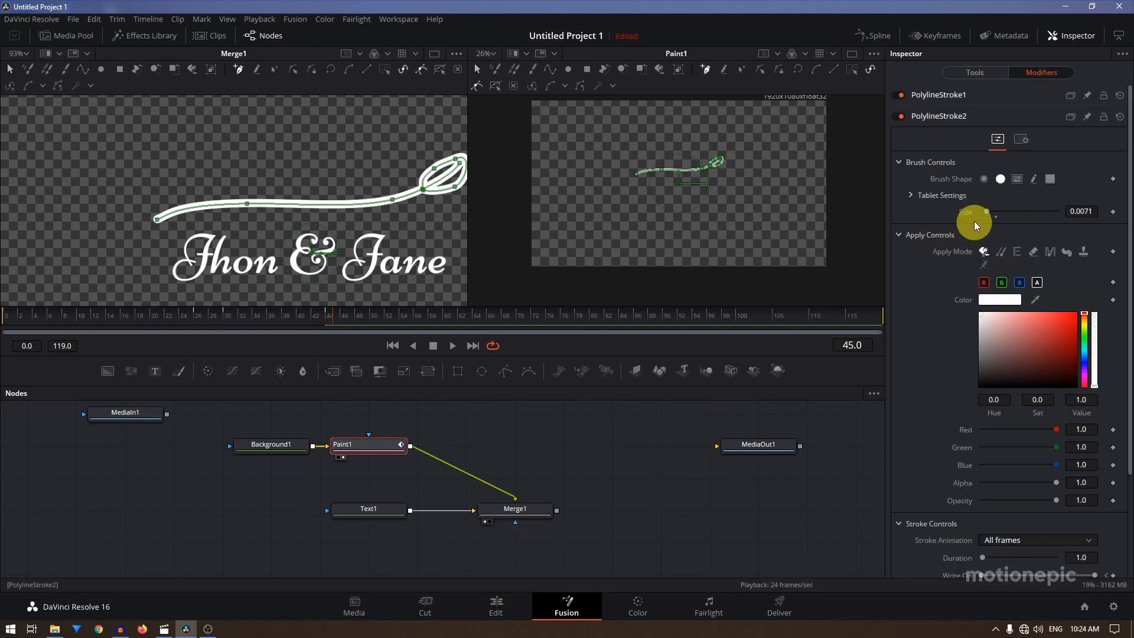
pyautogui.moveTo(1081, 211); pyautogui.dragTo(1075, 215)
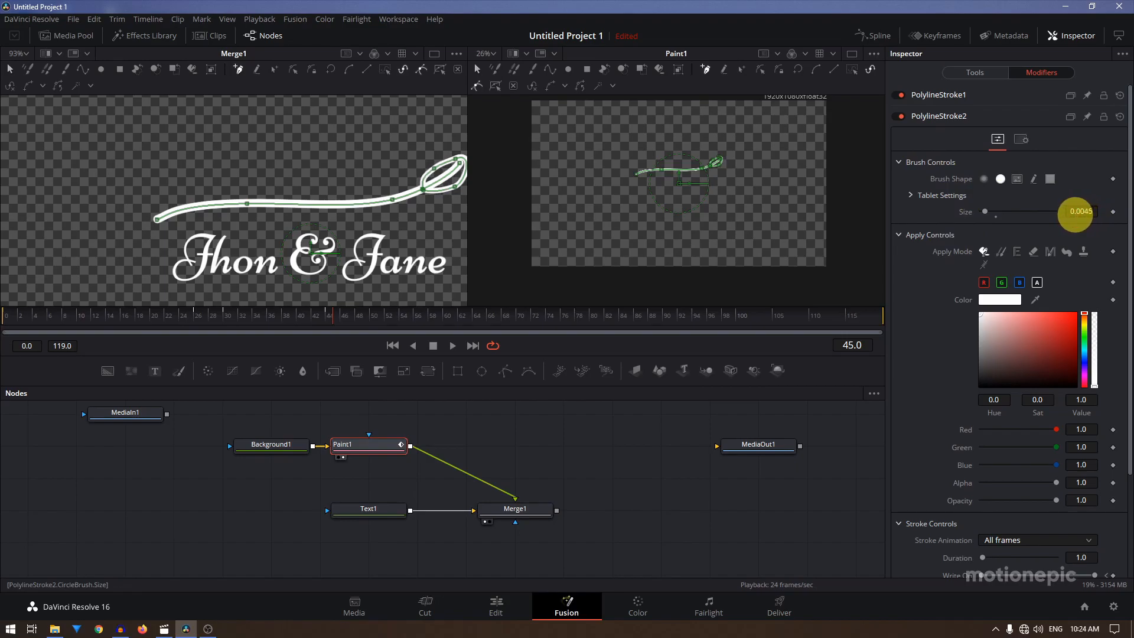
pyautogui.click(937, 95)
pyautogui.moveTo(1080, 190); pyautogui.dragTo(1070, 190)
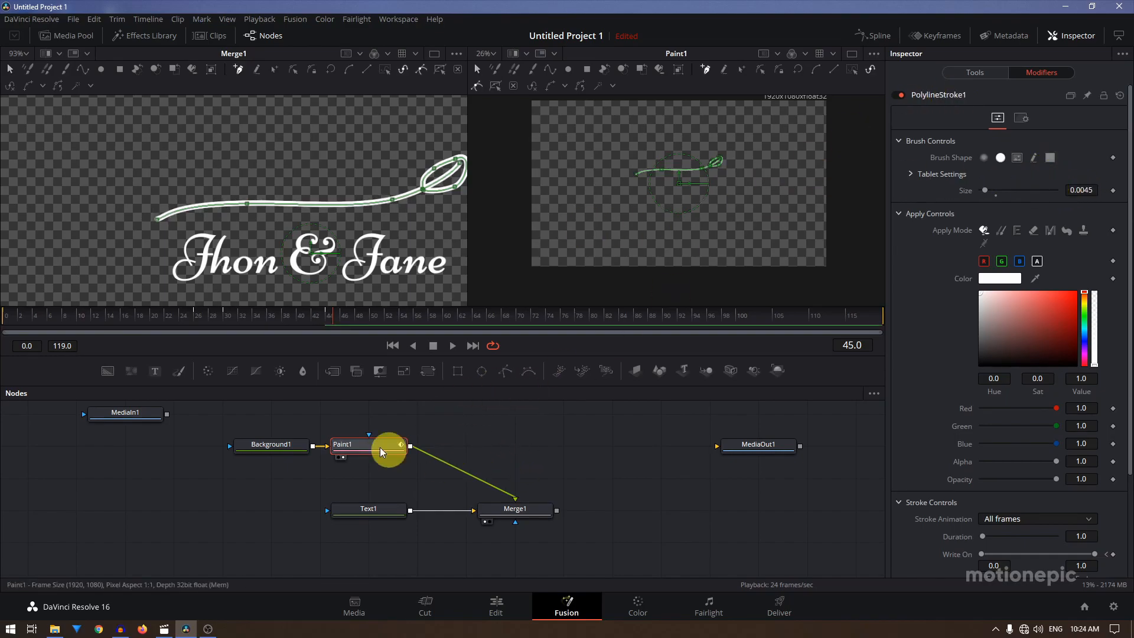
# Insert a Transform node between Paint1 and Merge1.
pyautogui.keyDown('ctrl'); pyautogui.click(317, 207); pyautogui.keyUp('ctrl')
pyautogui.scroll(-3, 317, 226)
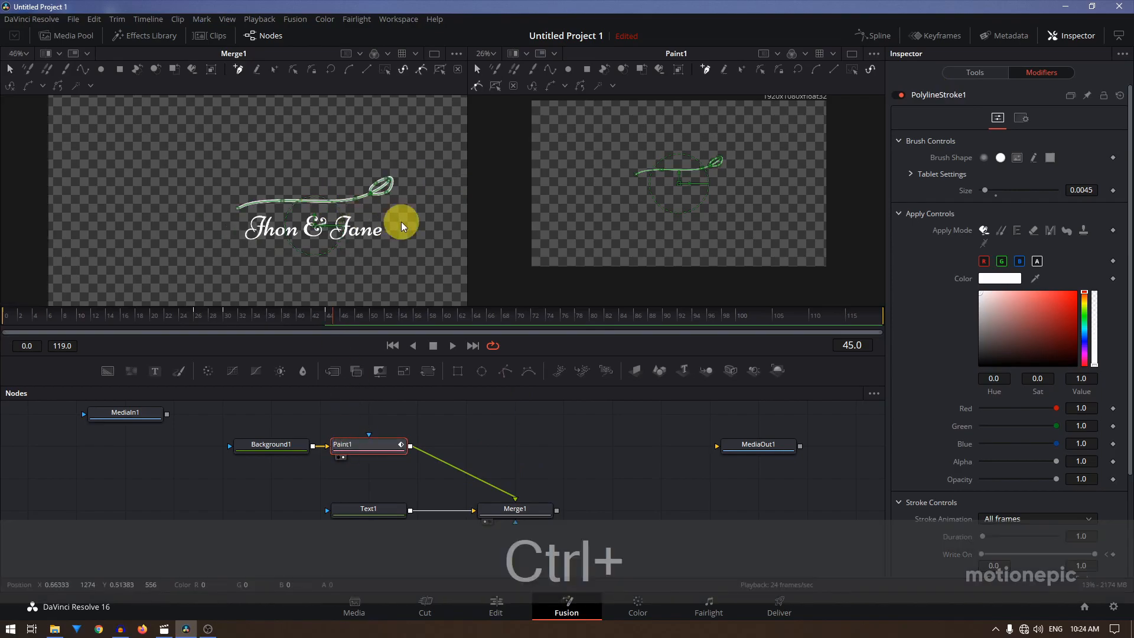
pyautogui.moveTo(417, 248); pyautogui.dragTo(375, 248)
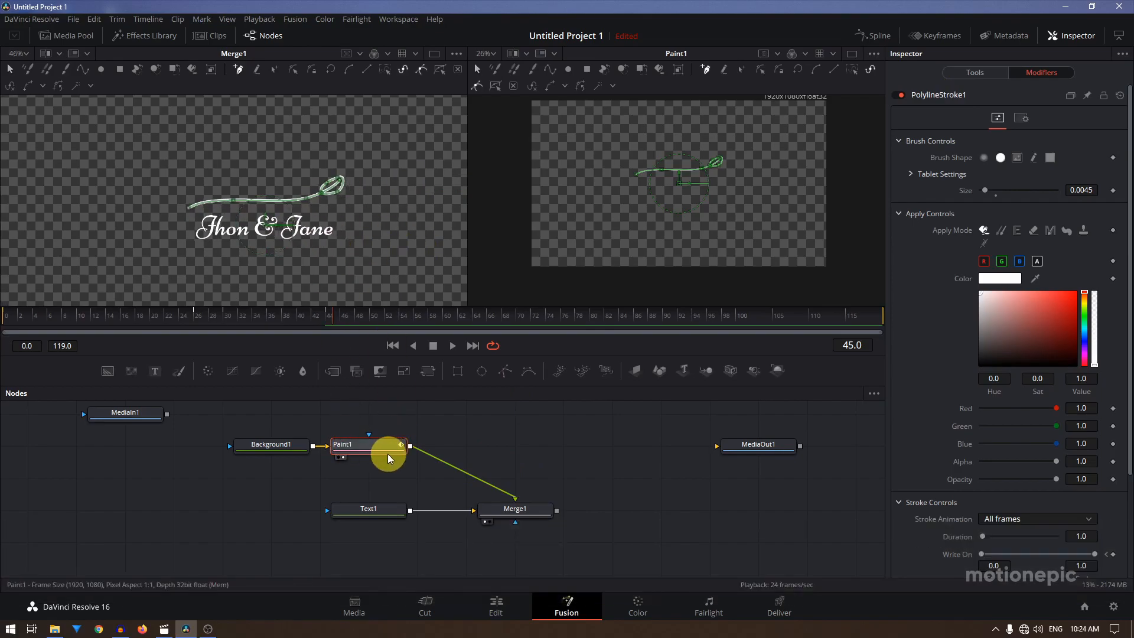
pyautogui.hotkey('shift', 'space')
pyautogui.write('mi')
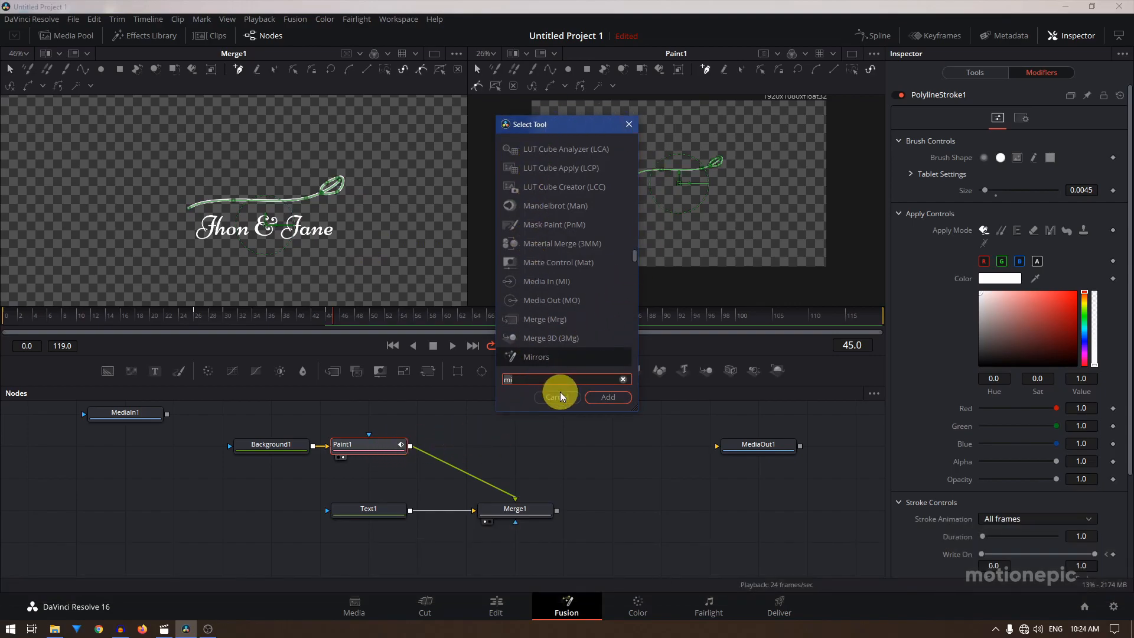
pyautogui.press('BackSpace')
pyautogui.press('BackSpace')
pyautogui.write('xf')
pyautogui.click(539, 169)
pyautogui.click(614, 396)
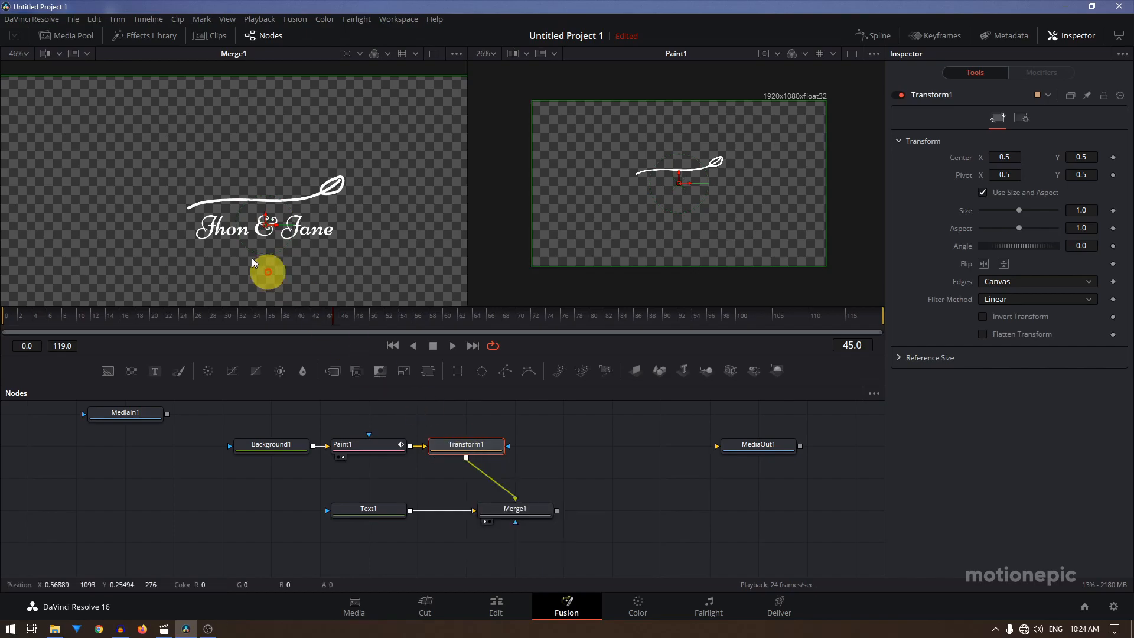
# Scale the branch to 0.61 and place it at the text's right end, with Transform1's center at about X 0.72, Y 0.45.
pyautogui.moveTo(274, 228)
pyautogui.mouseDown()
pyautogui.moveTo(431, 220)
pyautogui.moveTo(418, 216)
pyautogui.moveTo(419, 236)
pyautogui.mouseUp()
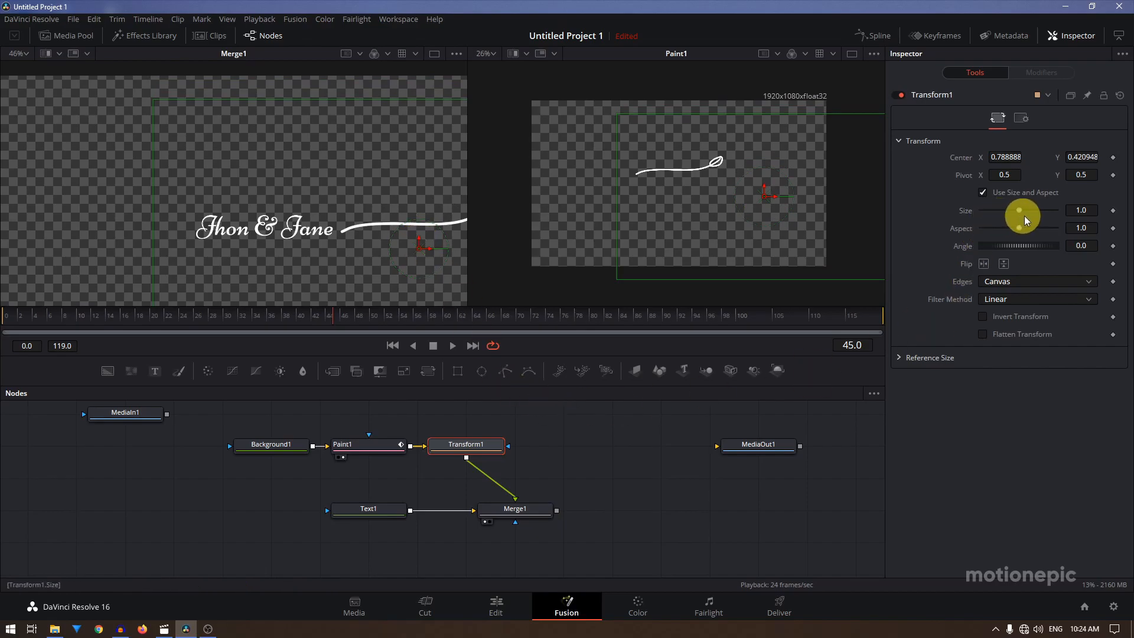
pyautogui.moveTo(1021, 211); pyautogui.dragTo(1003, 210)
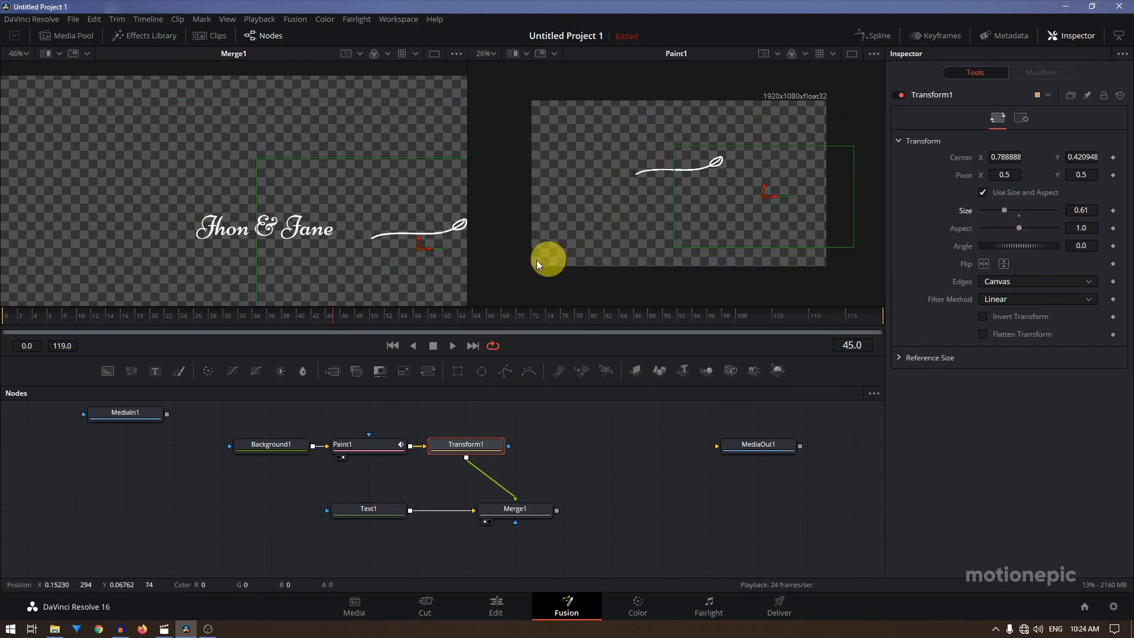
pyautogui.moveTo(421, 246); pyautogui.dragTo(384, 240)
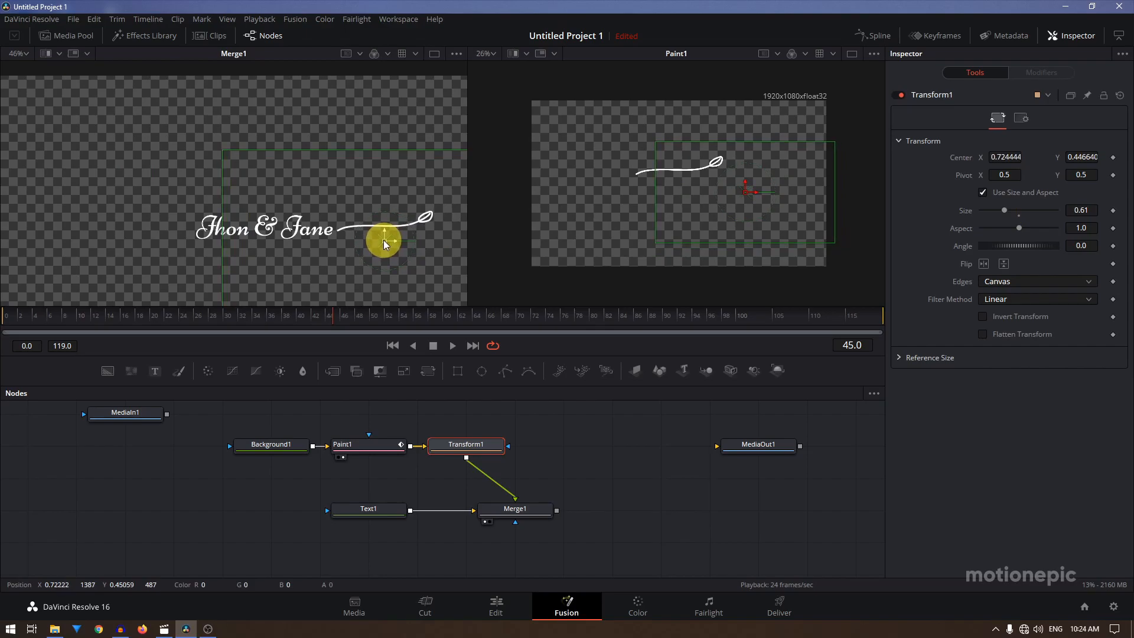
pyautogui.scroll(-2, 256, 196)
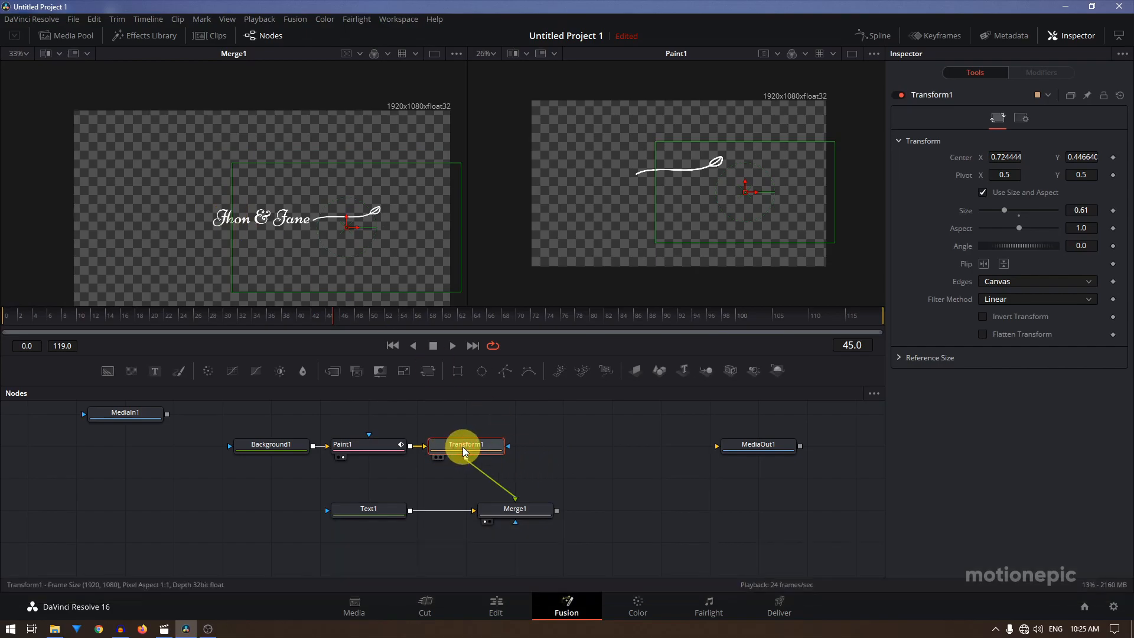
# Insert a Mirrors node after Transform1 and set the angle of Mirror 1 to 180 degrees.
pyautogui.press('shift')
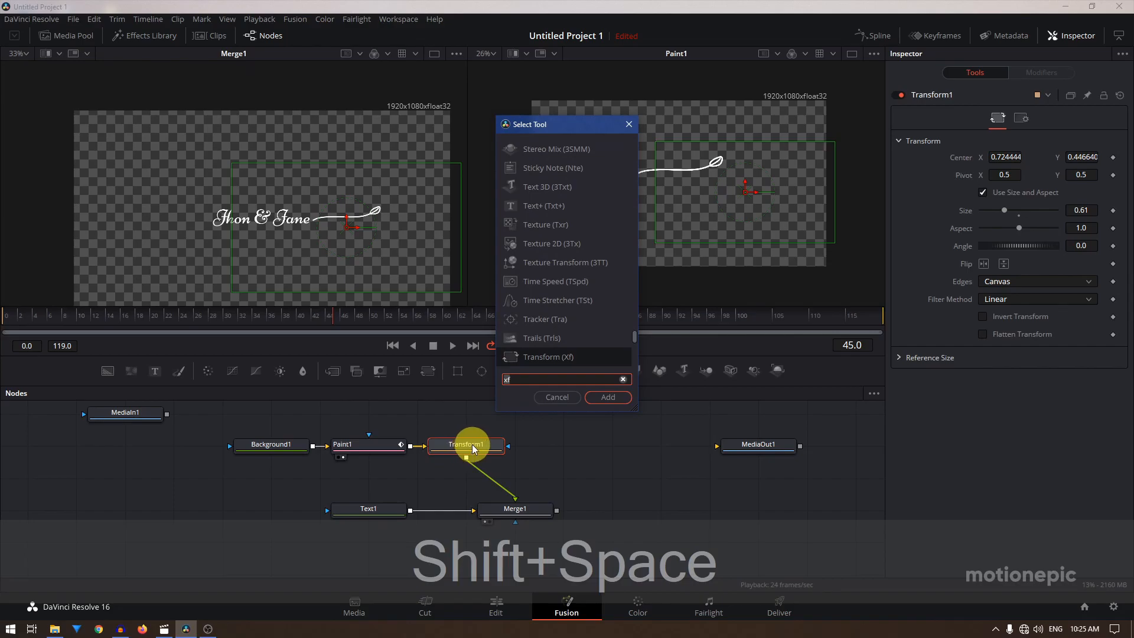
pyautogui.press('BackSpace')
pyautogui.press('BackSpace')
pyautogui.write('mirr')
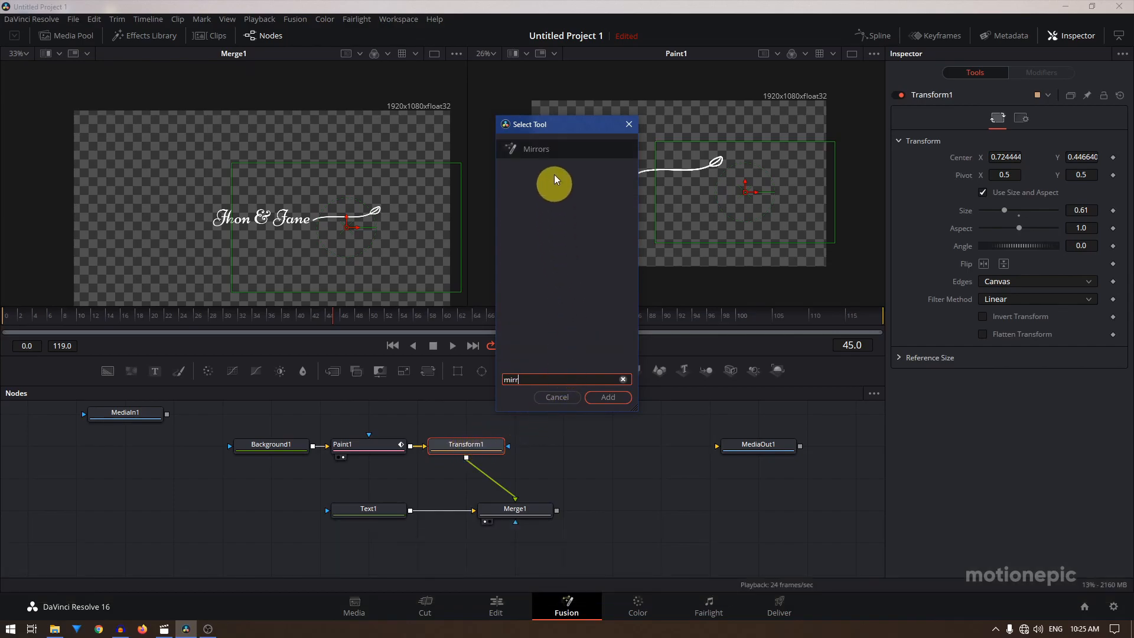
pyautogui.click(608, 397)
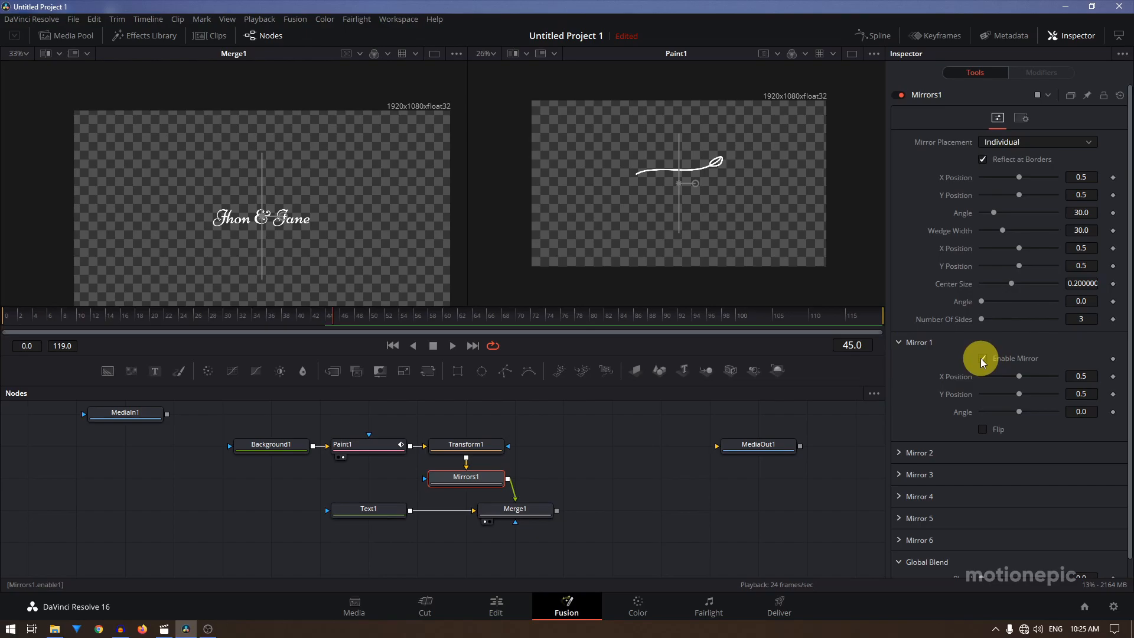
pyautogui.click(1082, 411)
pyautogui.write('180')
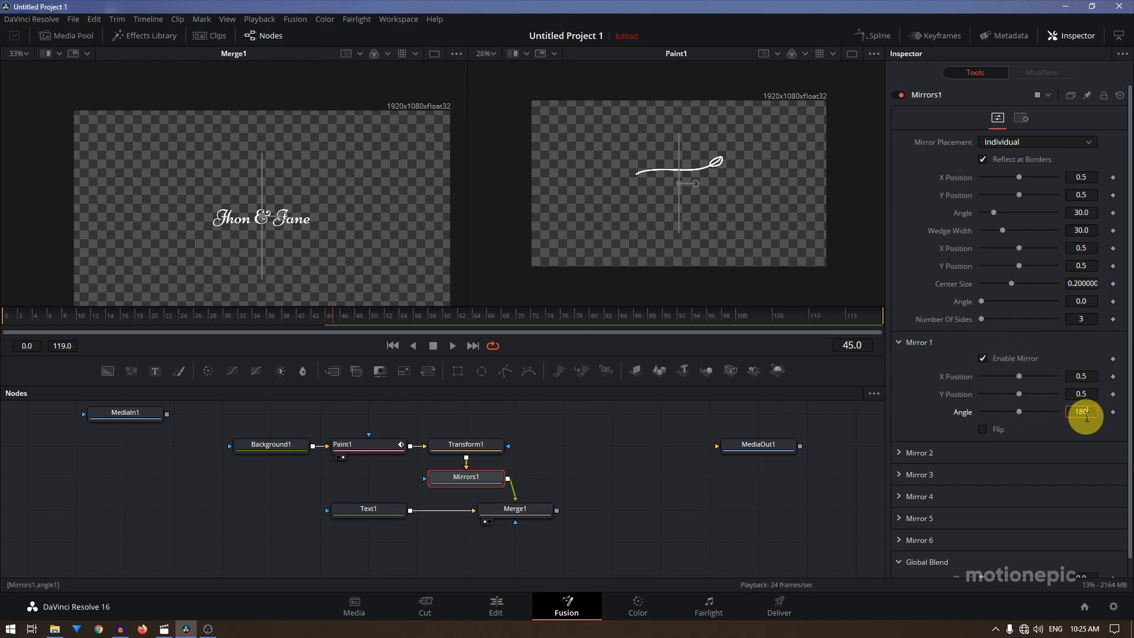
pyautogui.press('Return')
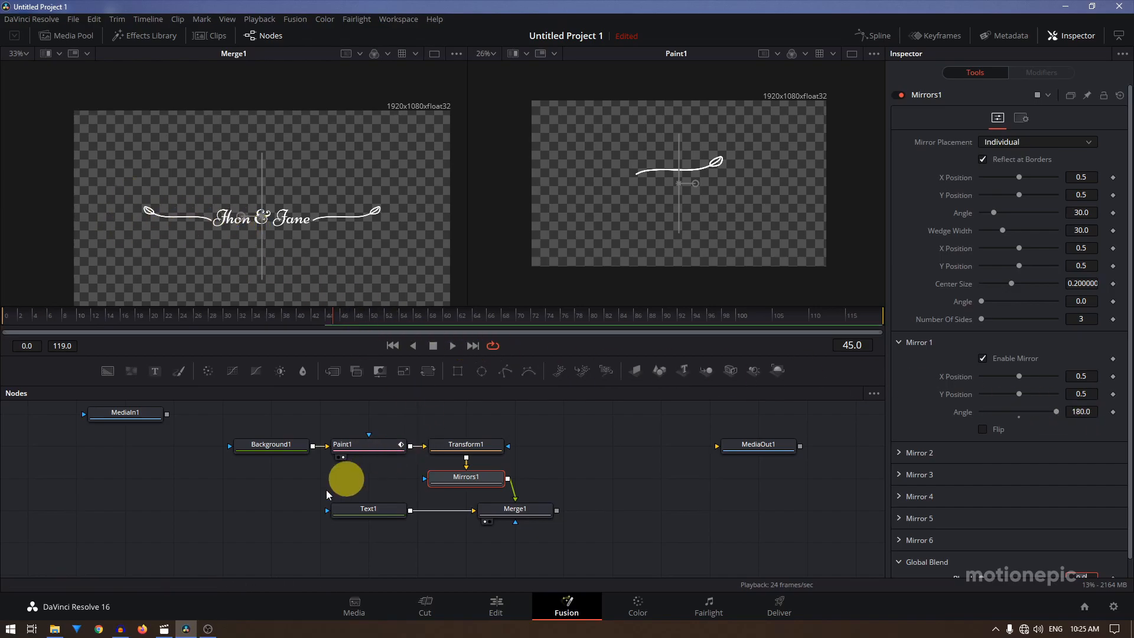
# Play the composition from frame 0 to check the mirrored branches writing on beside the names.
pyautogui.moveTo(109, 318); pyautogui.dragTo(3, 318)
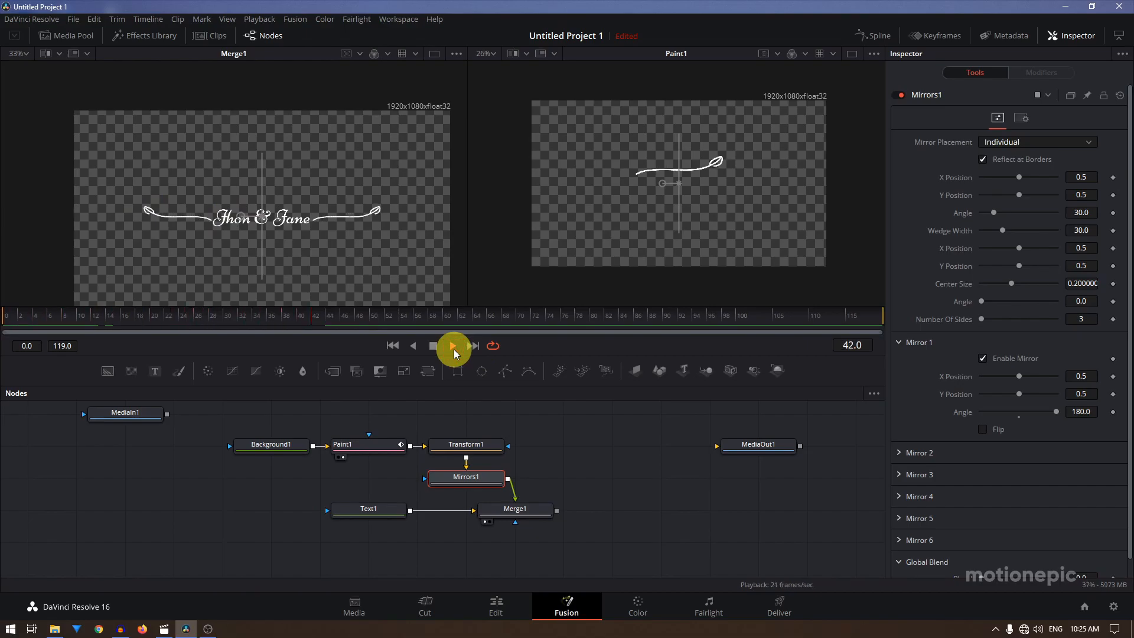
pyautogui.click(433, 345)
pyautogui.click(581, 466)
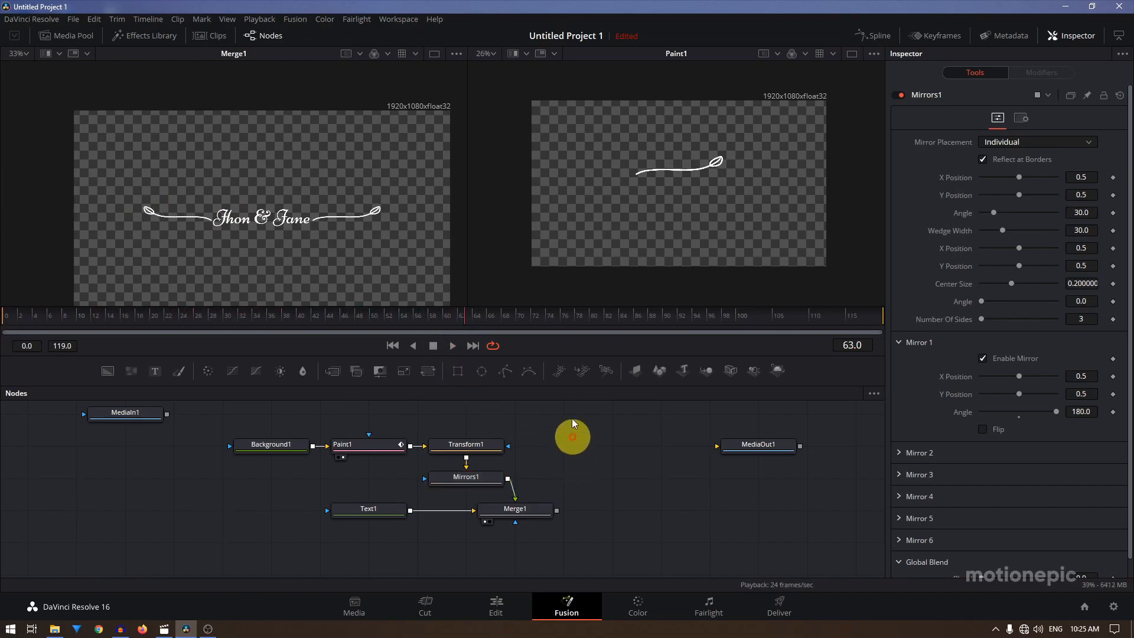
pyautogui.scroll(-1, 257, 222)
pyautogui.scroll(1, 219, 223)
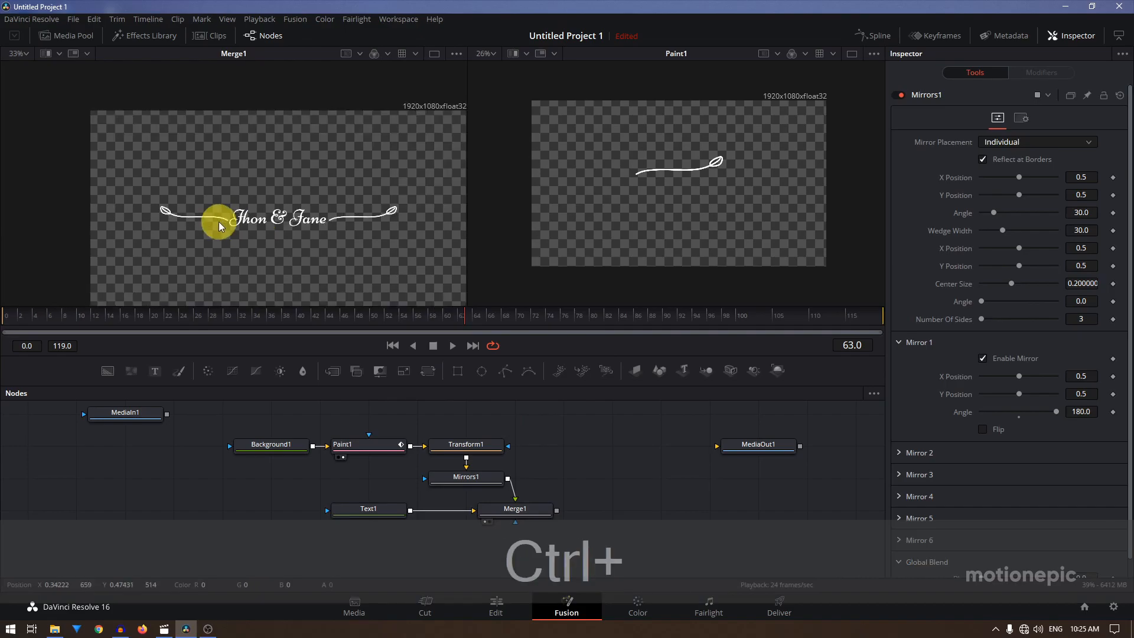
pyautogui.scroll(1, 219, 222)
pyautogui.scroll(-1, 325, 222)
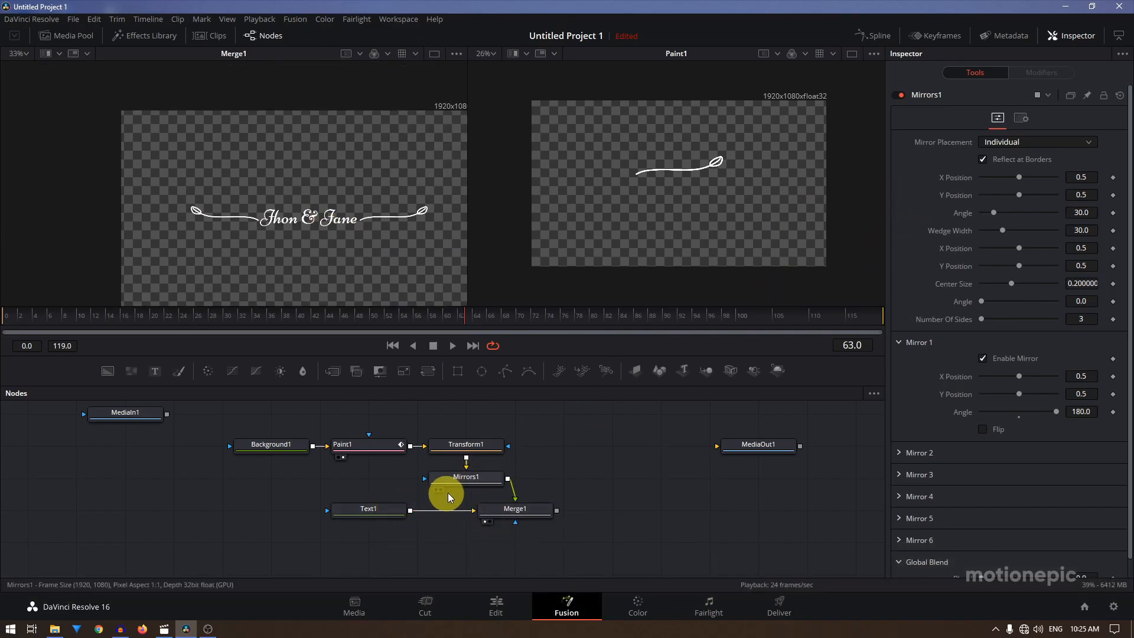
# Tidy the node graph by placing Mirrors1 in line after Transform1 and Merge1 directly below Mirrors1.
pyautogui.moveTo(464, 480); pyautogui.dragTo(561, 446)
pyautogui.moveTo(533, 505); pyautogui.dragTo(581, 506)
# Add a Follower modifier to Text1's styled text.
pyautogui.click(367, 513)
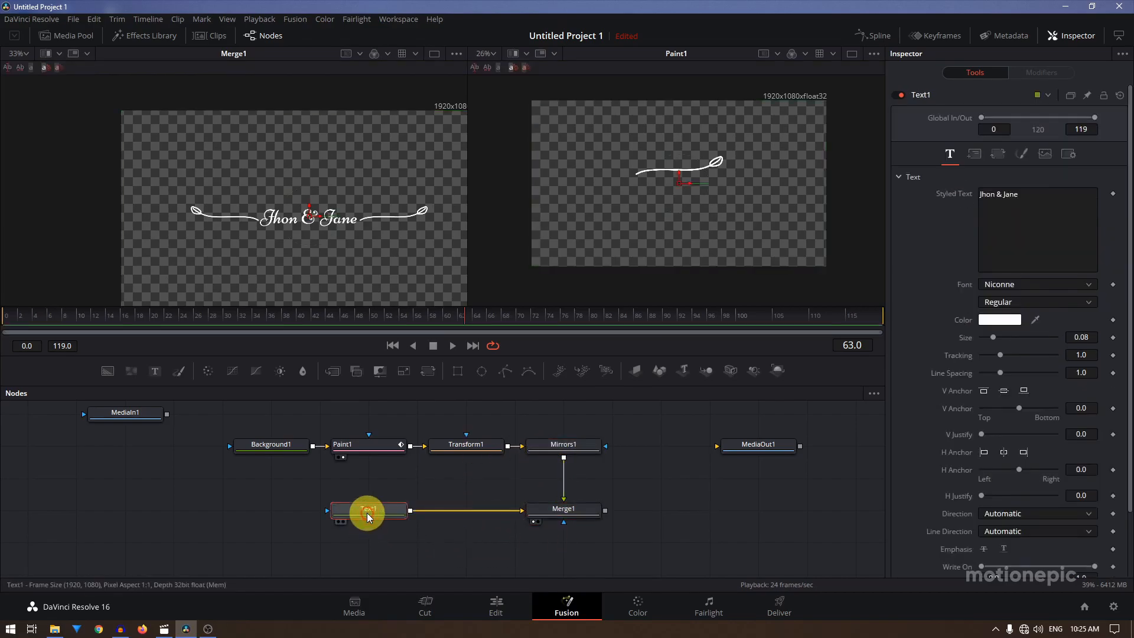
pyautogui.rightClick(1022, 213)
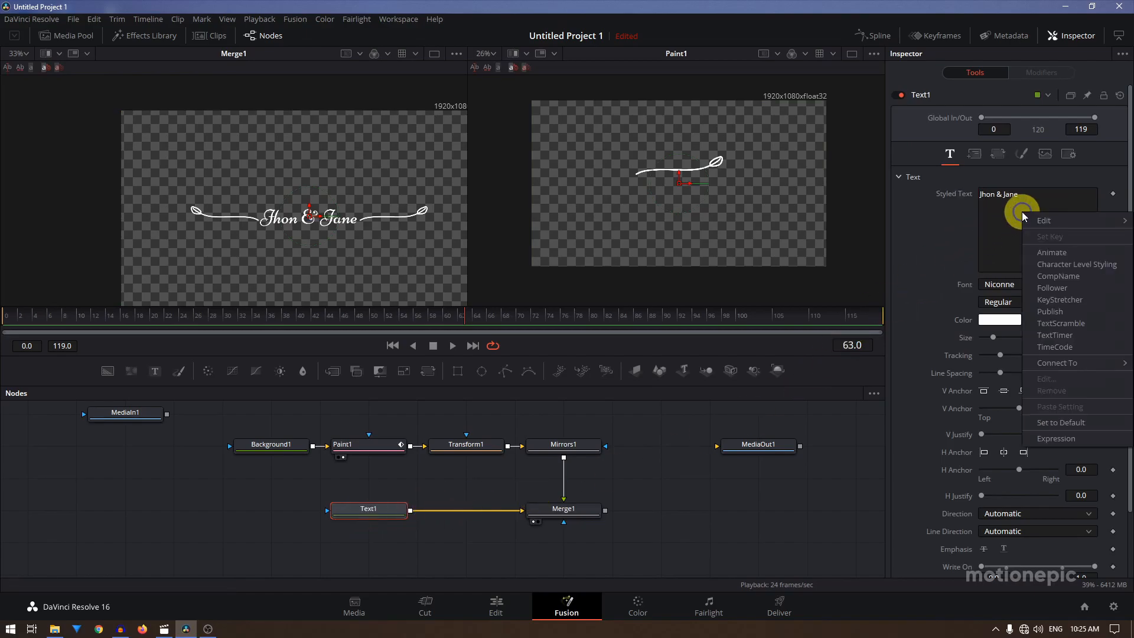
pyautogui.click(1058, 300)
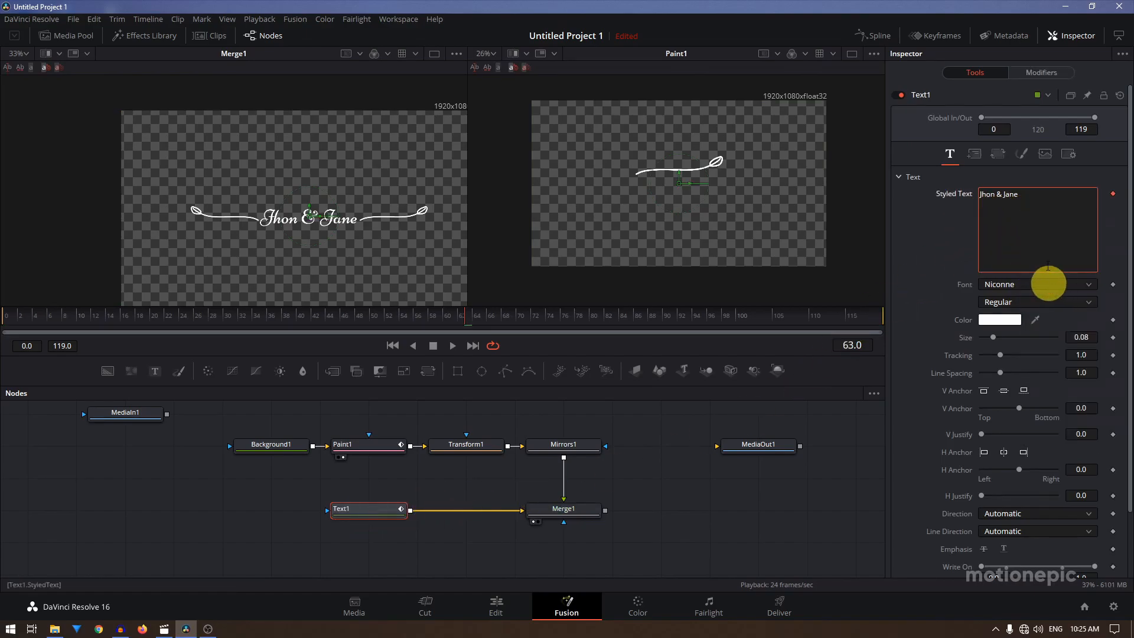
# Set the Follower modifier's delay to 1.36 and its order to Random But One by One.
pyautogui.click(1036, 73)
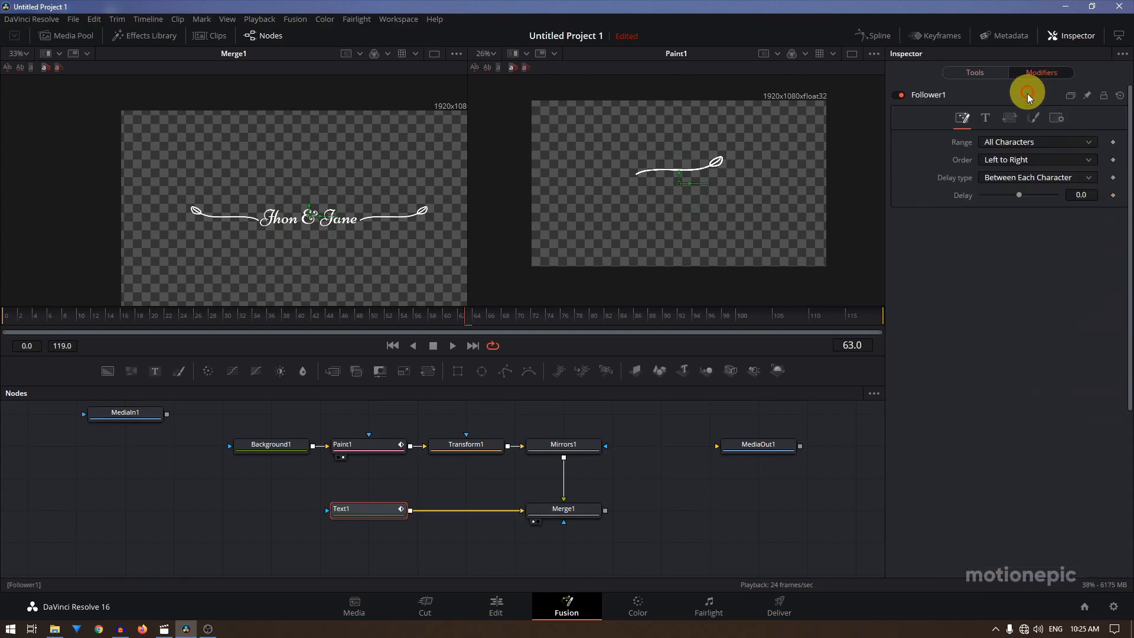
pyautogui.moveTo(1095, 194)
pyautogui.mouseDown()
pyautogui.moveTo(1131, 195)
pyautogui.moveTo(1092, 190)
pyautogui.moveTo(1106, 190)
pyautogui.mouseUp()
pyautogui.click(1072, 193)
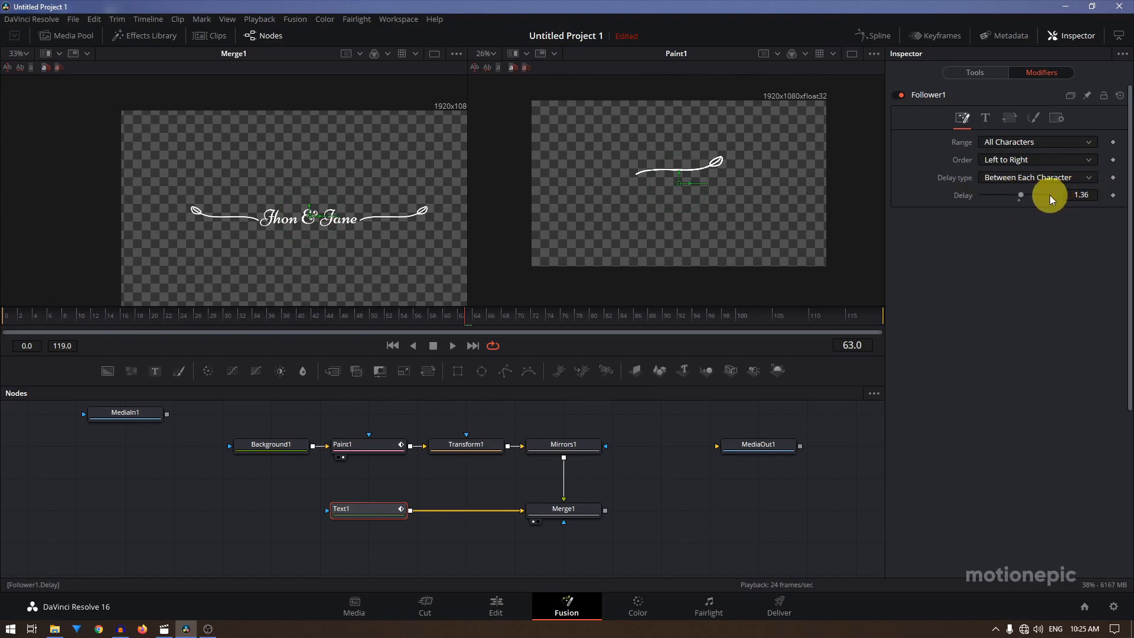
pyautogui.click(1003, 159)
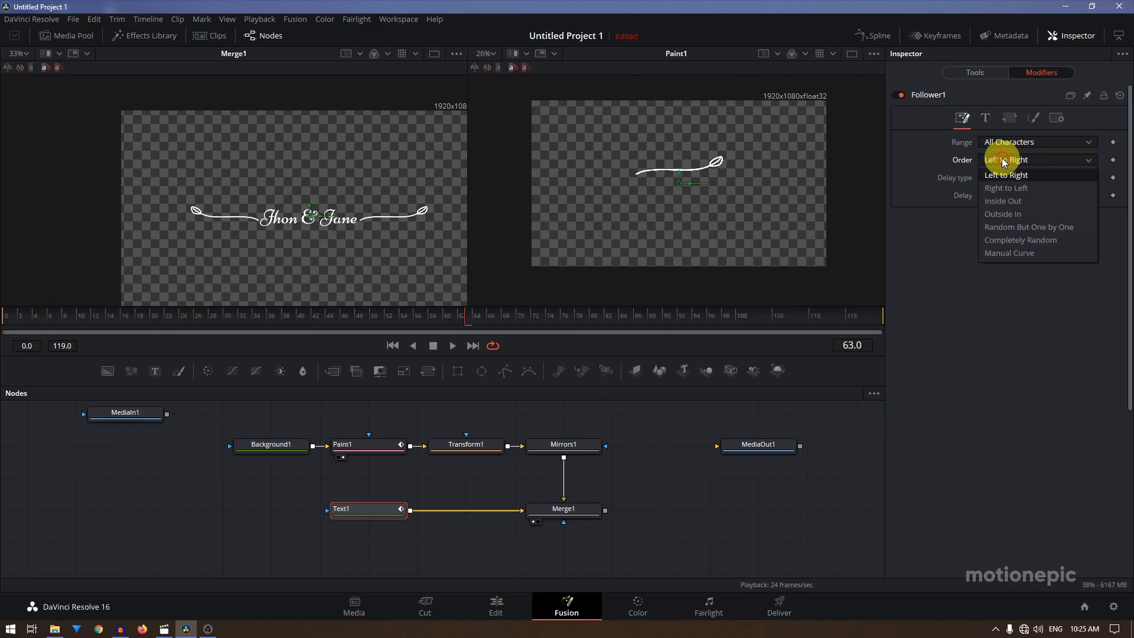
pyautogui.click(1010, 227)
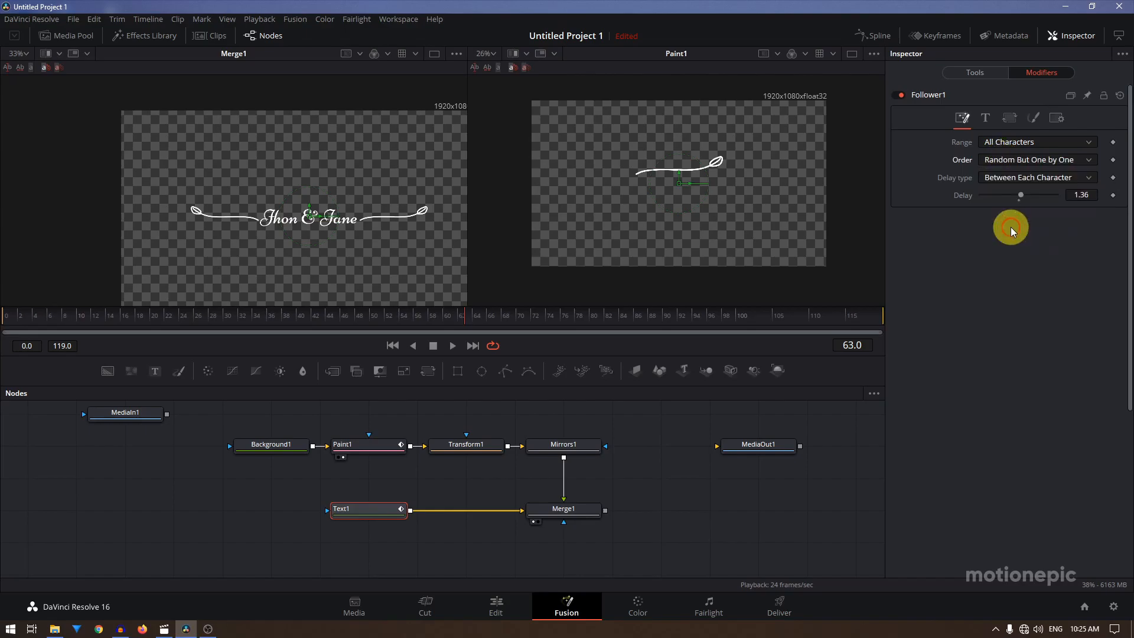
# Keyframe the Follower's shading opacity from 0.0 at frame 0 to 1.0 at frame 24.
pyautogui.click(1032, 118)
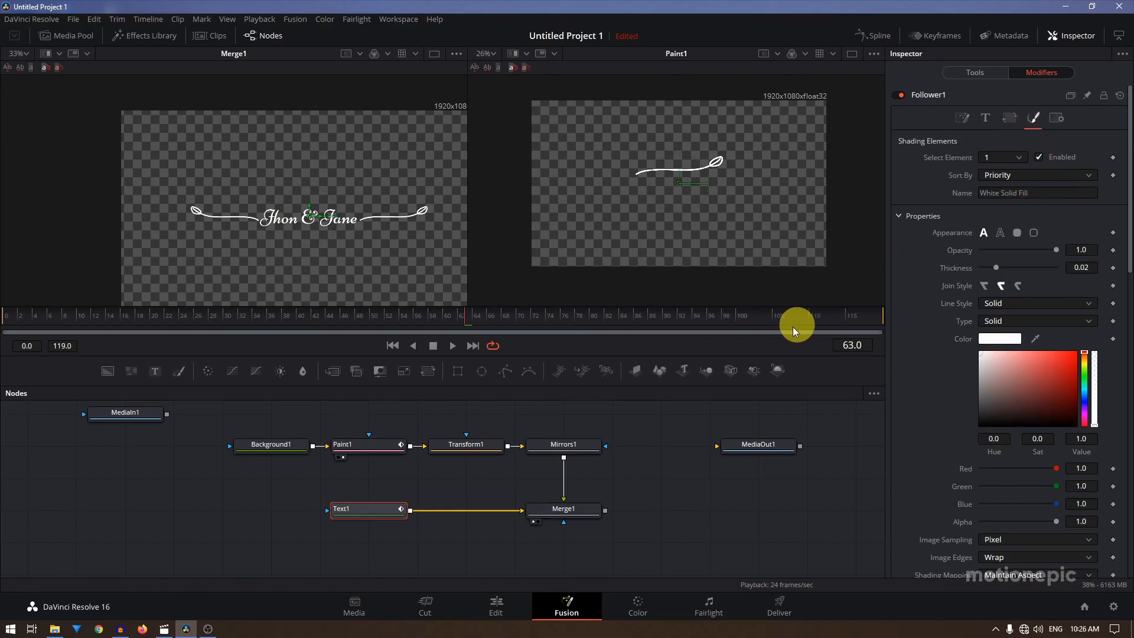
pyautogui.moveTo(74, 316); pyautogui.dragTo(8, 316)
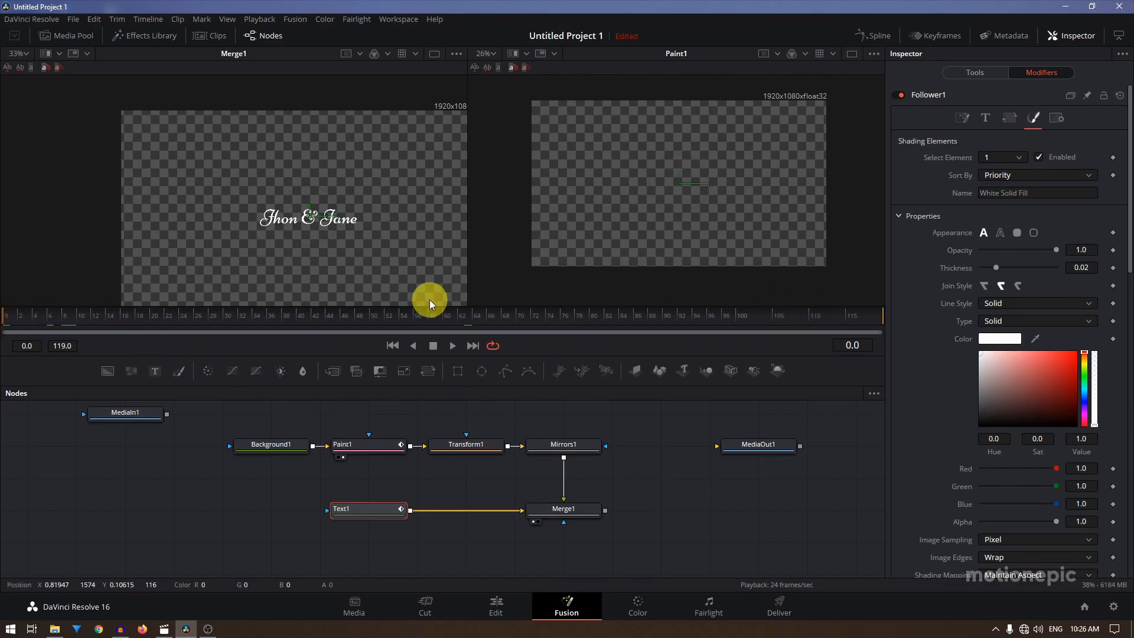
pyautogui.click(1112, 250)
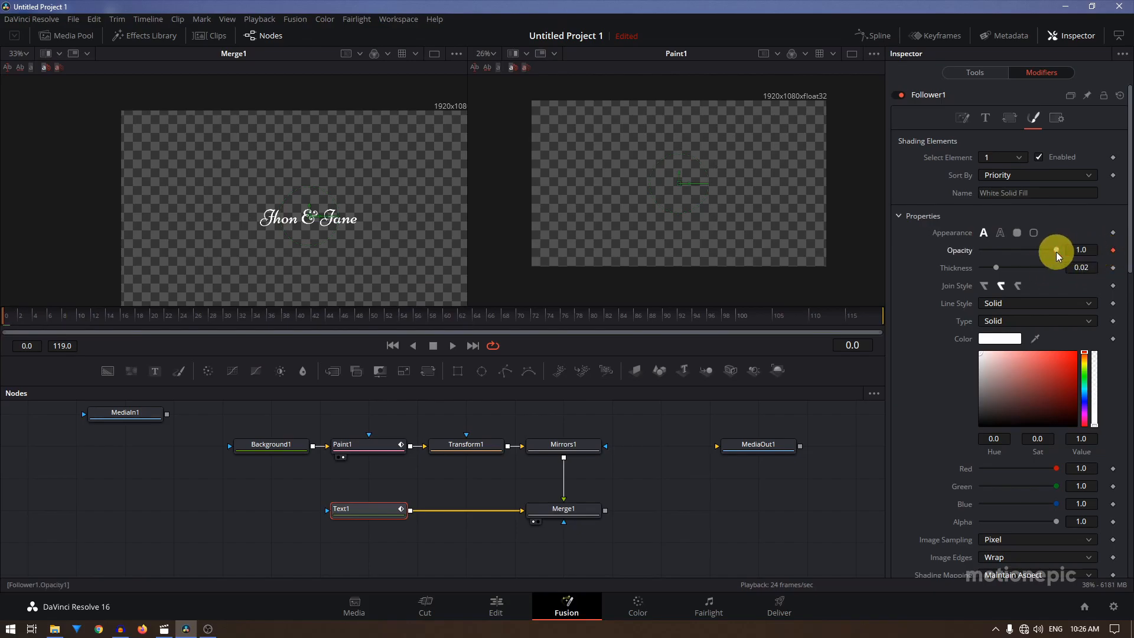
pyautogui.moveTo(1057, 250); pyautogui.dragTo(942, 246)
pyautogui.click(173, 317)
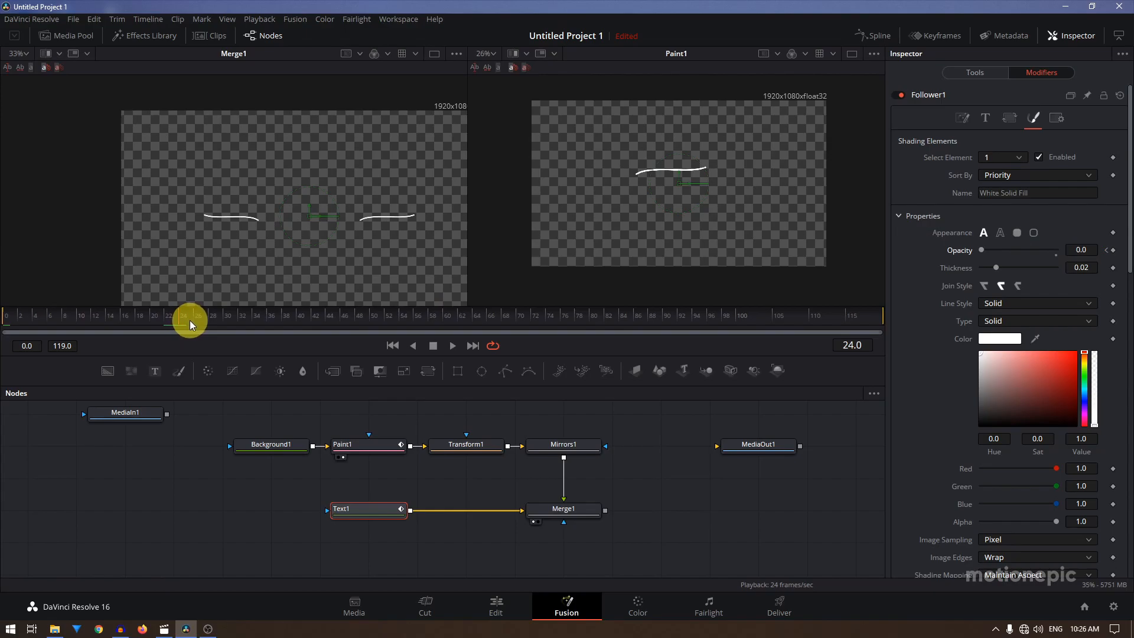
pyautogui.moveTo(980, 249); pyautogui.dragTo(1057, 251)
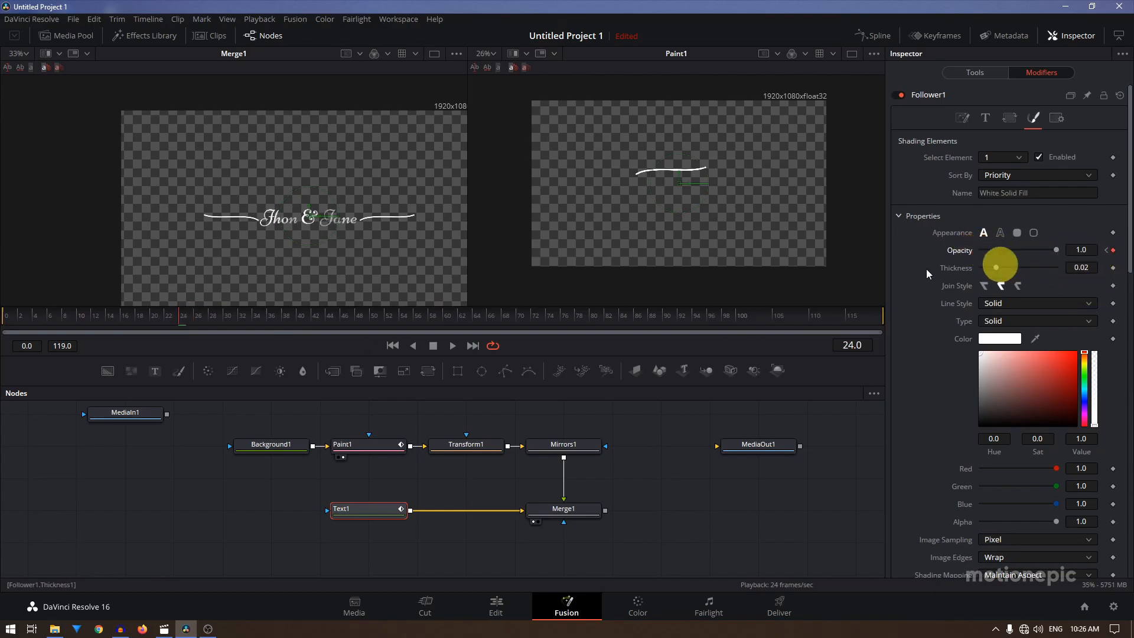
# Play the composition from frame 0 to check the letters fading in.
pyautogui.click(7, 316)
pyautogui.click(454, 346)
pyautogui.click(444, 347)
pyautogui.click(7, 316)
pyautogui.click(450, 345)
pyautogui.click(434, 345)
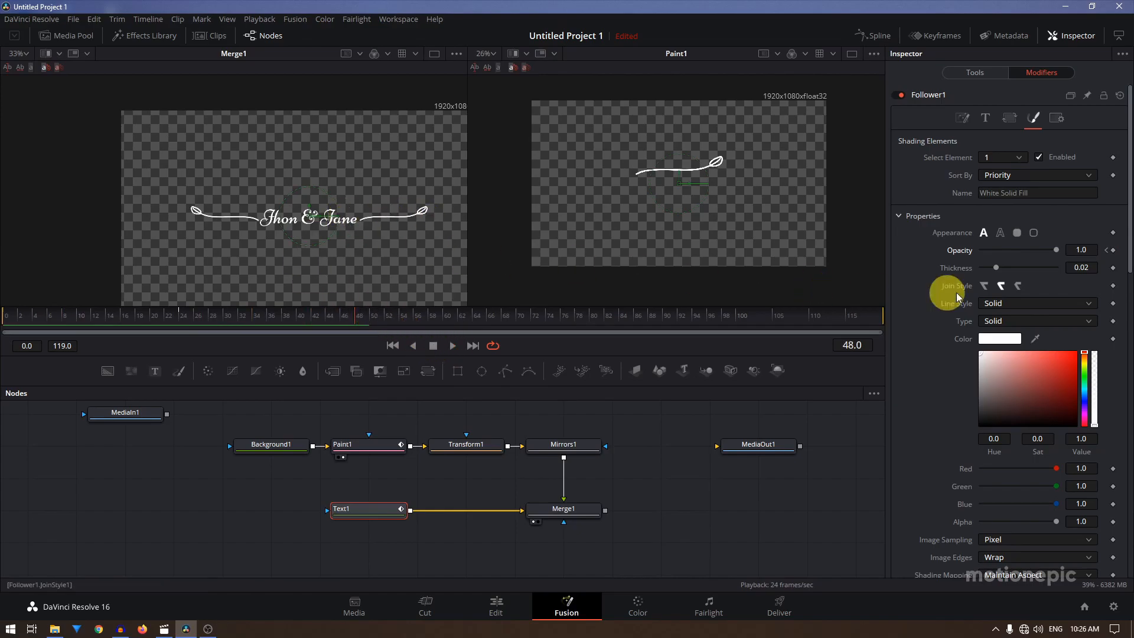
# Keyframe the Follower's position Offset Z at -10 on frame 0.
pyautogui.scroll(-4, 914, 369)
pyautogui.scroll(4, 916, 367)
pyautogui.scroll(-4, 928, 339)
pyautogui.scroll(4, 928, 338)
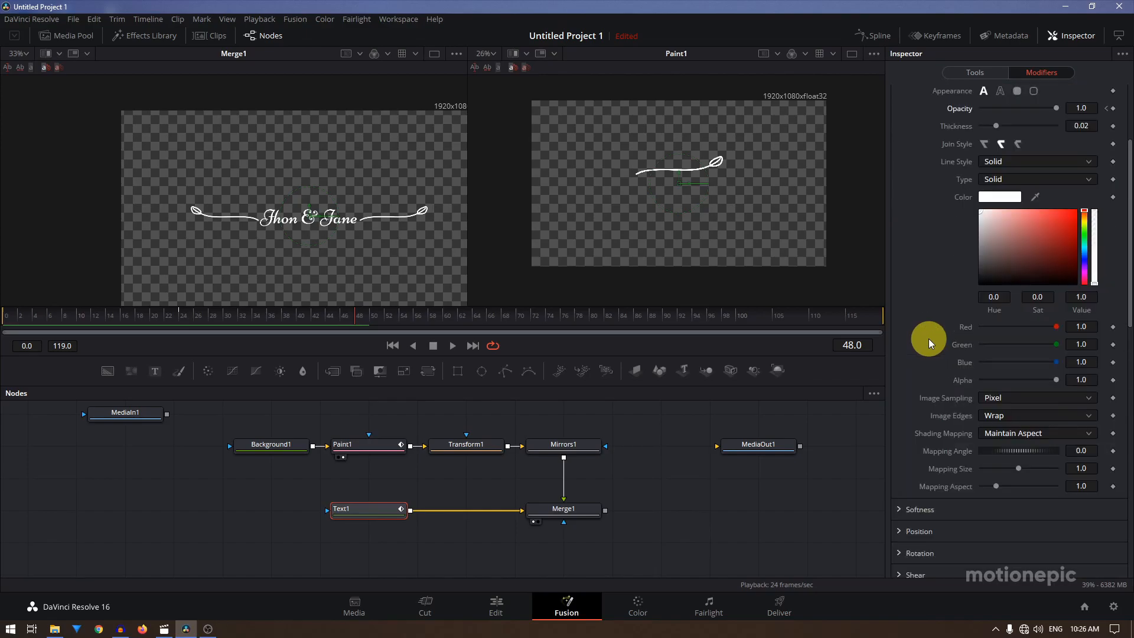
pyautogui.scroll(-6, 929, 338)
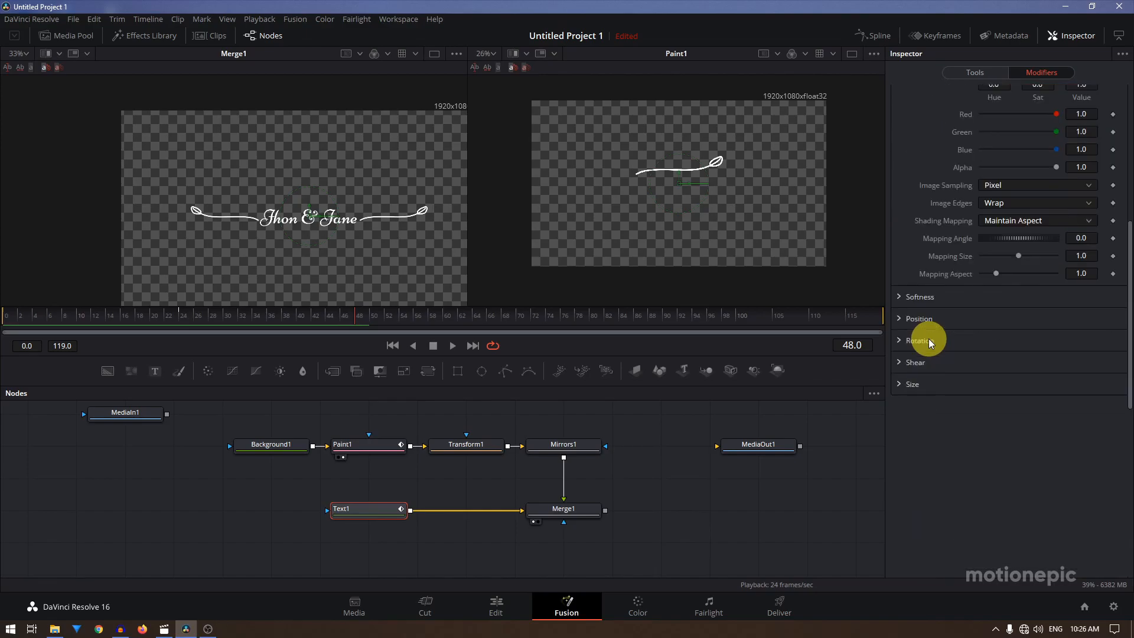
pyautogui.click(898, 319)
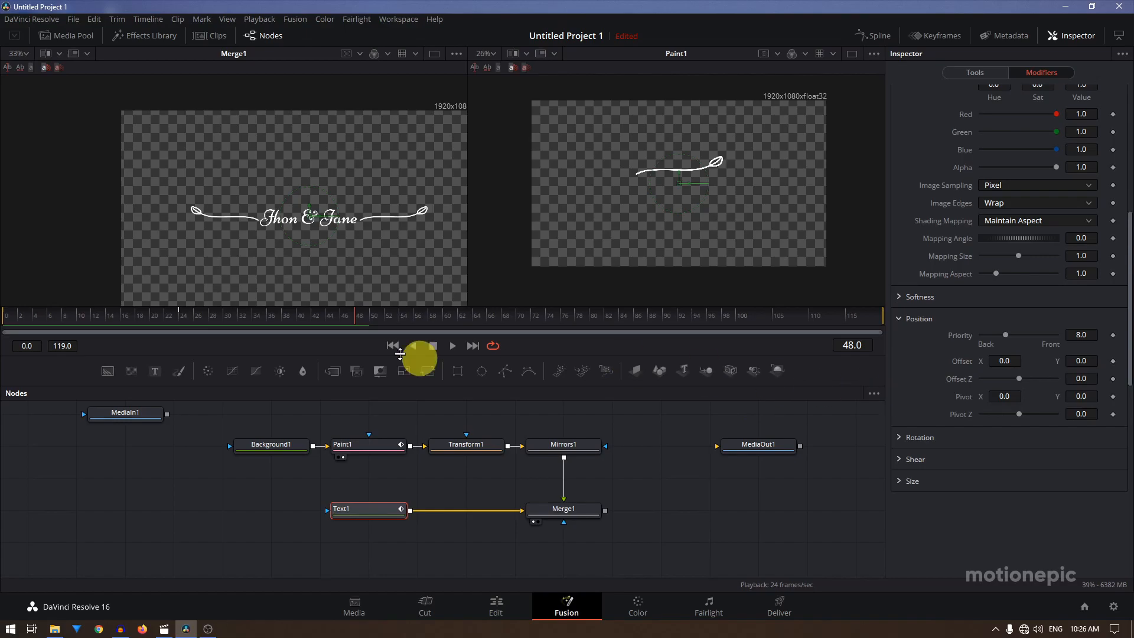
pyautogui.click(7, 319)
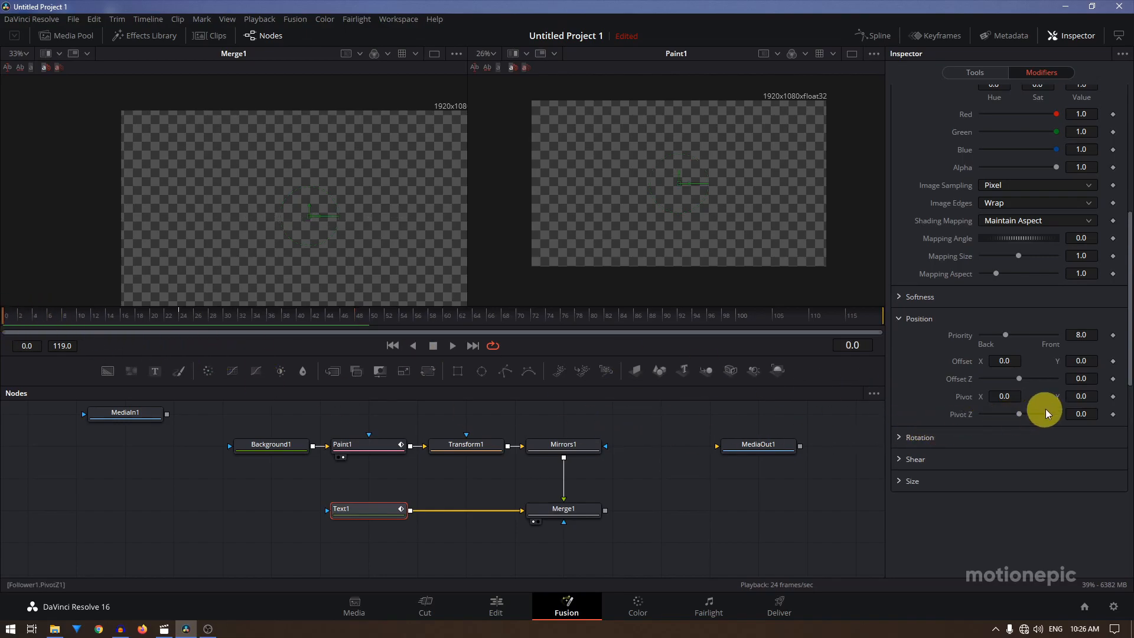
pyautogui.click(1113, 379)
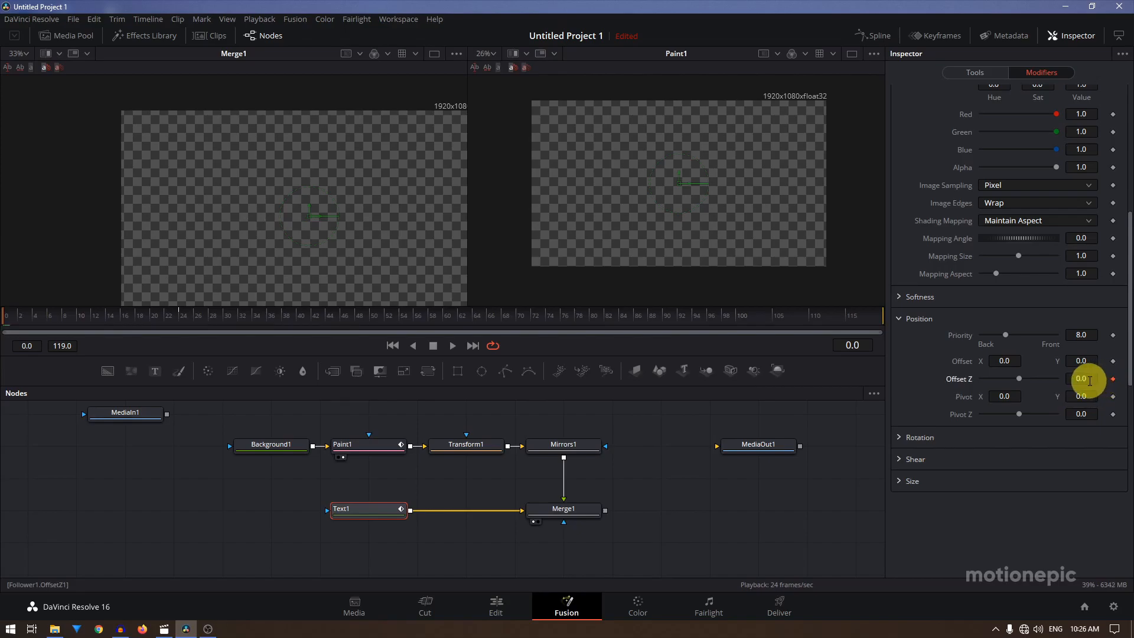
pyautogui.click(1087, 379)
pyautogui.moveTo(1019, 379); pyautogui.dragTo(977, 378)
pyautogui.click(1083, 380)
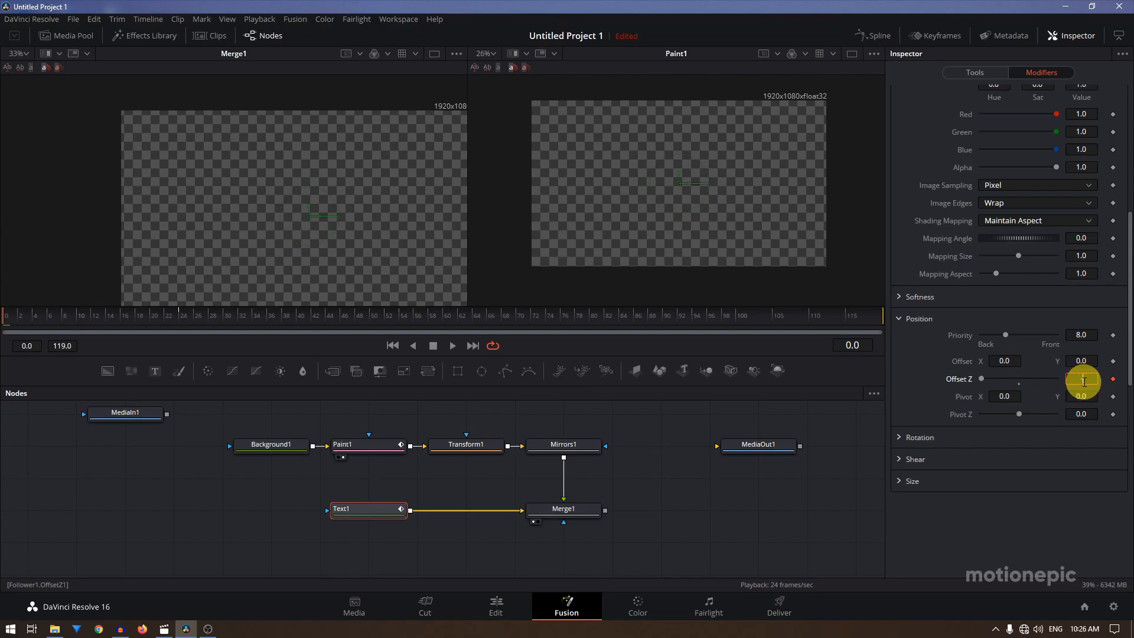
pyautogui.write('-10')
pyautogui.press('Tab')
# Set the Follower's Offset Z to 0.0 at frame 24.
pyautogui.click(156, 325)
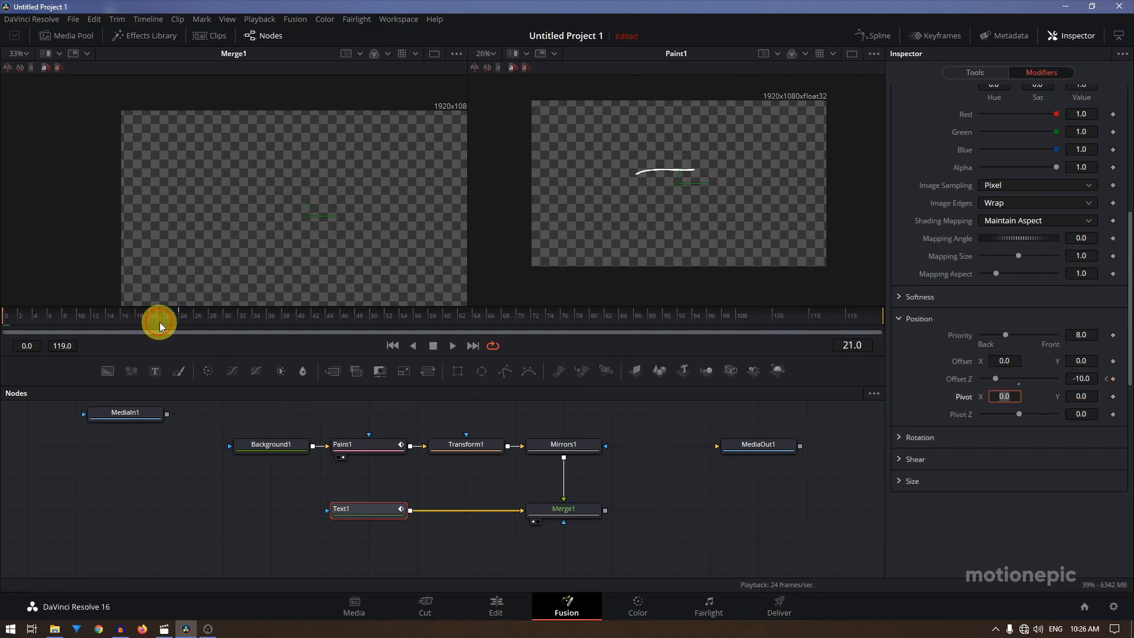
pyautogui.moveTo(159, 327); pyautogui.dragTo(185, 317)
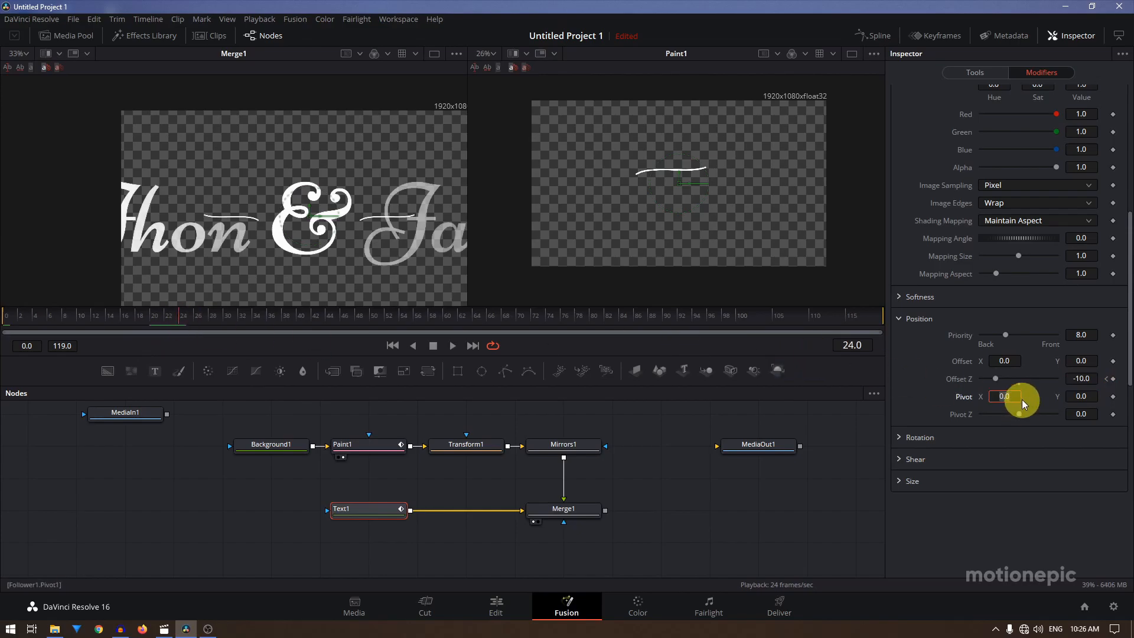
pyautogui.click(1079, 379)
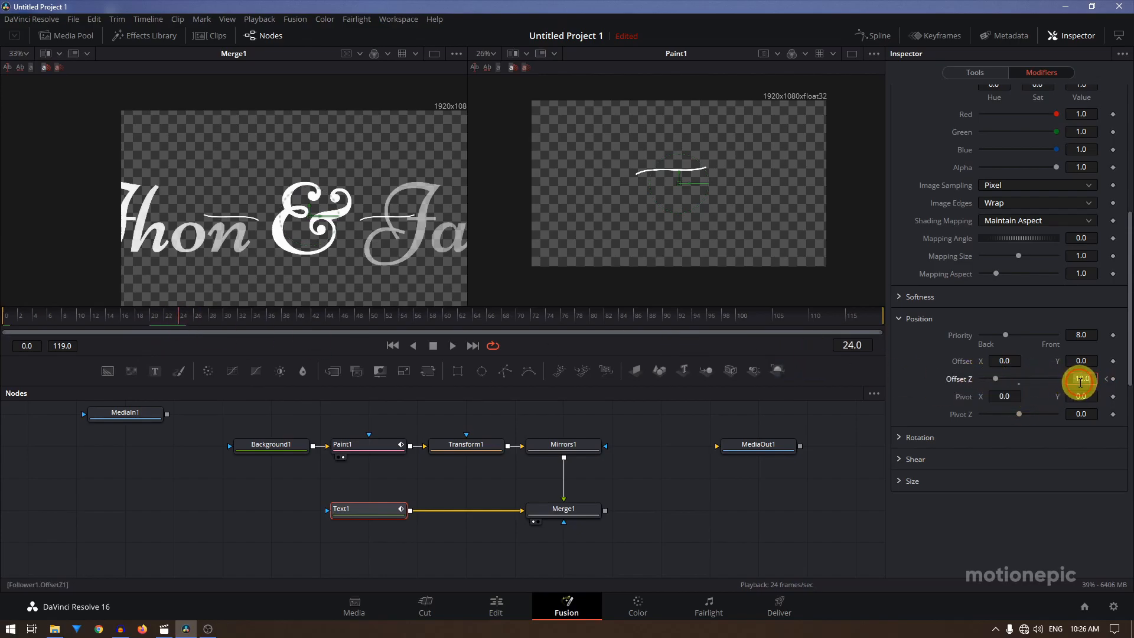
pyautogui.press('Tab')
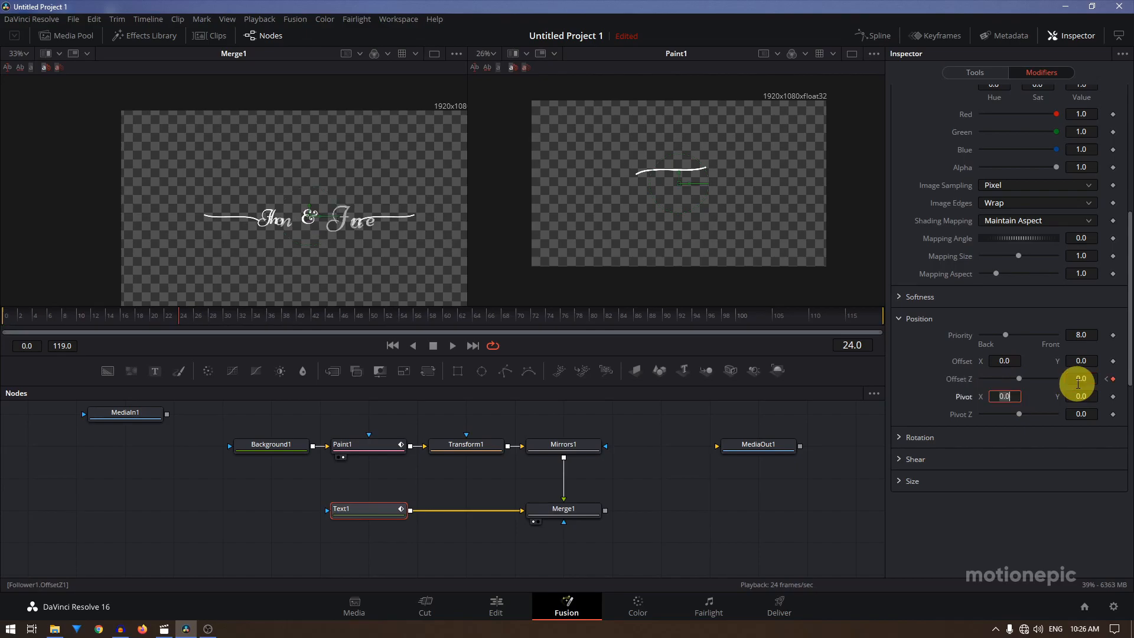
# Limit the render range to frames 0 to 51 and preview the letters flying in with the branches.
pyautogui.click(7, 317)
pyautogui.click(452, 345)
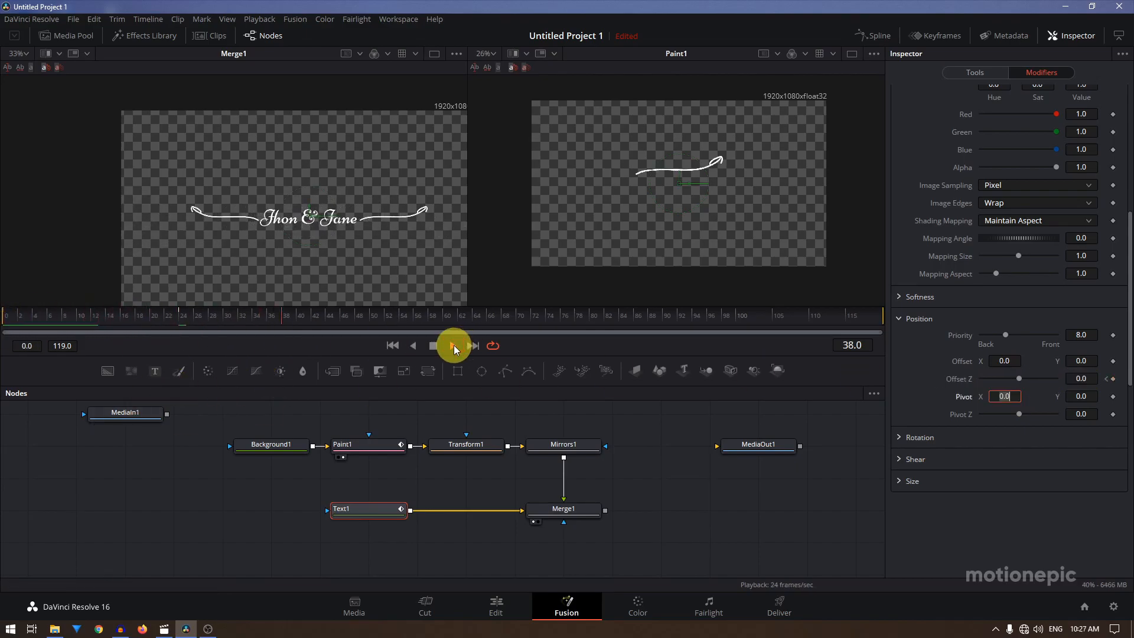
pyautogui.keyDown('ctrl'); pyautogui.moveTo(5, 317); pyautogui.dragTo(383, 317); pyautogui.keyUp('ctrl')
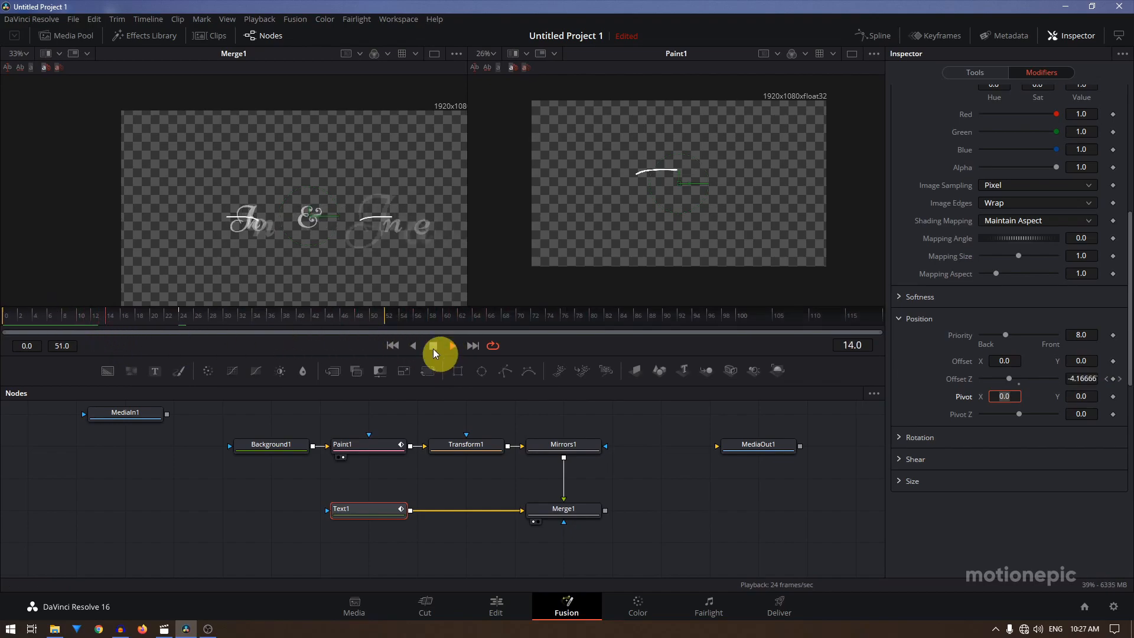
pyautogui.scroll(-3, 327, 196)
pyautogui.hotkey('ctrl', 'space')
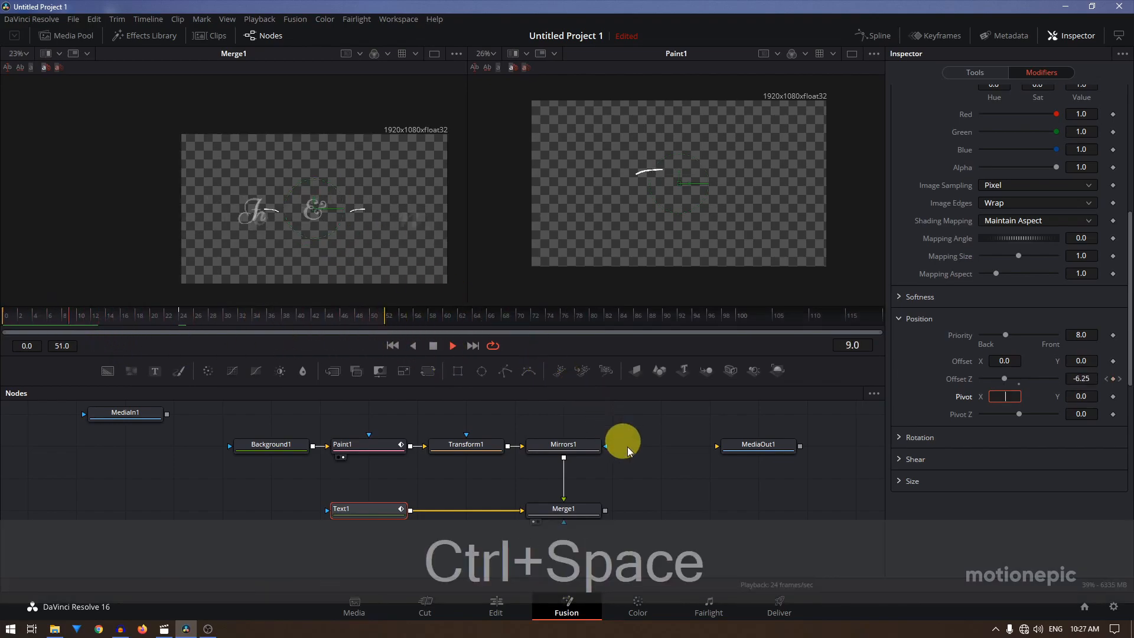
pyautogui.click(433, 347)
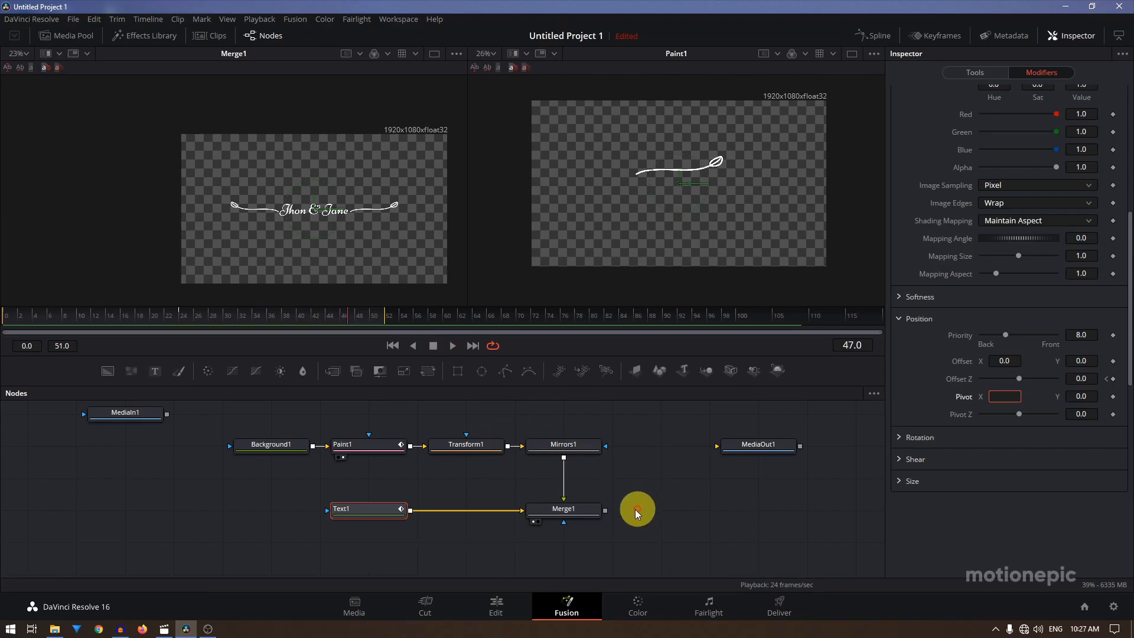
# Connect Merge1 to MediaOut1 and move the Fusion clip up to Video 2 on the Edit page timeline.
pyautogui.moveTo(607, 512); pyautogui.dragTo(749, 503)
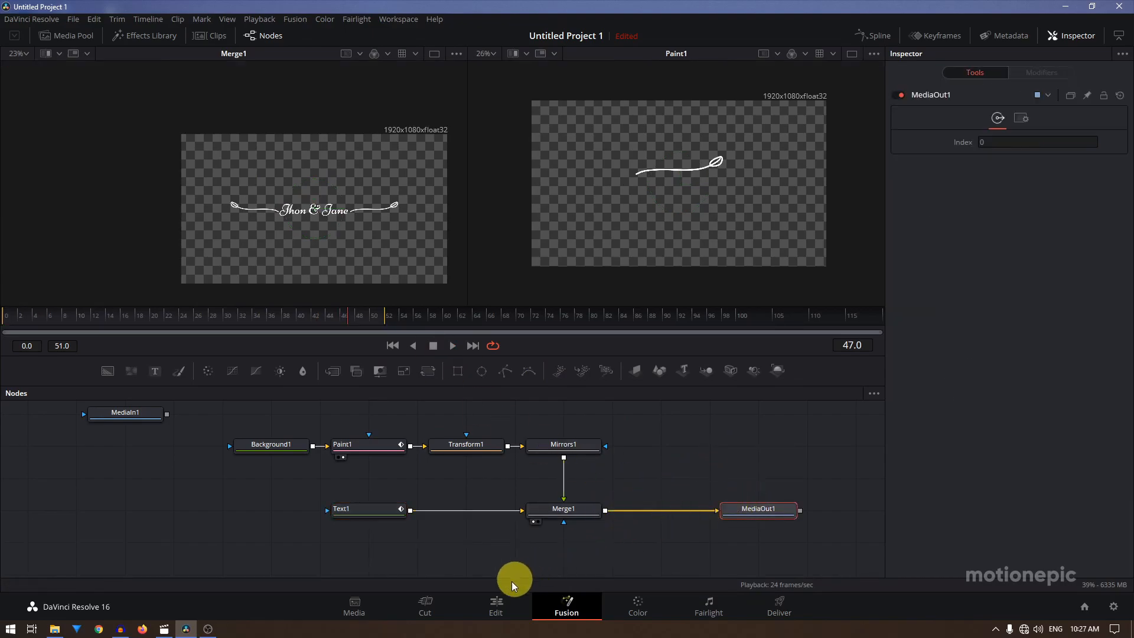
pyautogui.click(499, 601)
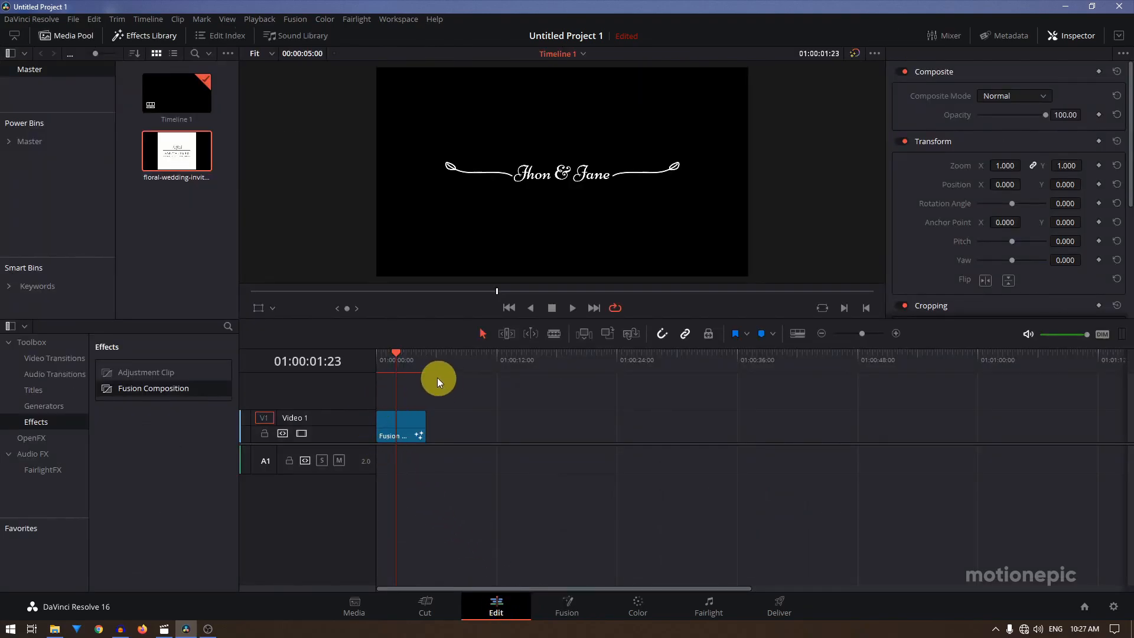
pyautogui.moveTo(402, 425); pyautogui.dragTo(396, 404)
# Import the couple photo from the pics folder into the media pool and place it on Video 1 beneath the title clip.
pyautogui.moveTo(57, 632)
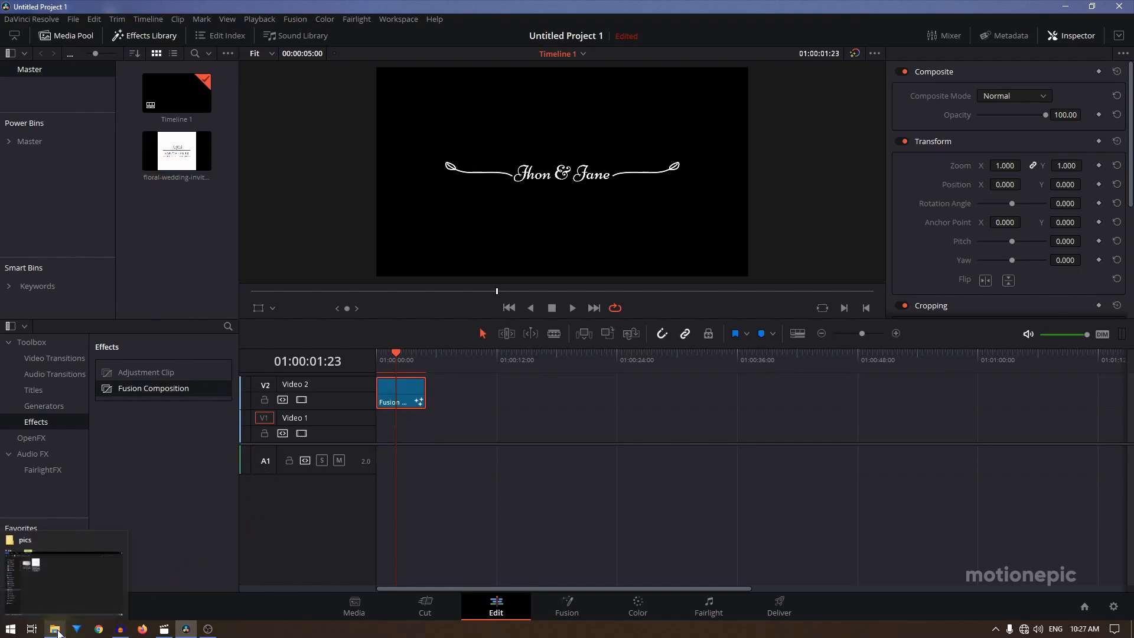
pyautogui.click(25, 614)
pyautogui.moveTo(327, 175); pyautogui.dragTo(150, 252)
pyautogui.click(167, 216)
pyautogui.moveTo(342, 402); pyautogui.dragTo(380, 432)
# Set the photo clip's zoom to 1.220 and its Y position to 100, and play the timeline from the start.
pyautogui.click(405, 433)
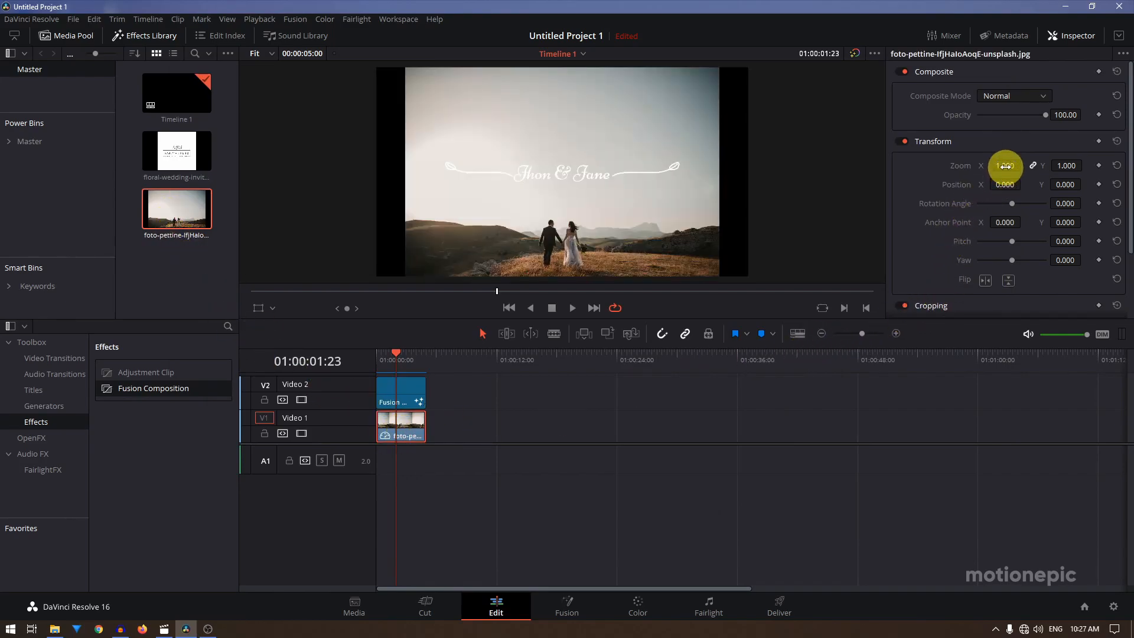
pyautogui.moveTo(1005, 165); pyautogui.dragTo(1064, 184)
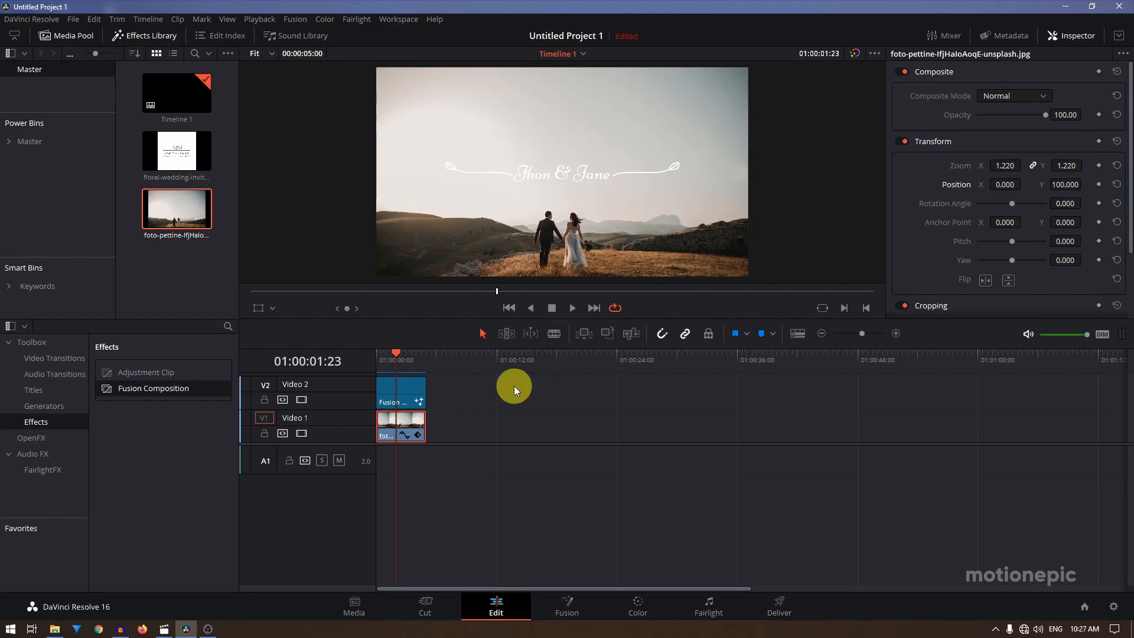
pyautogui.moveTo(386, 349); pyautogui.dragTo(372, 360)
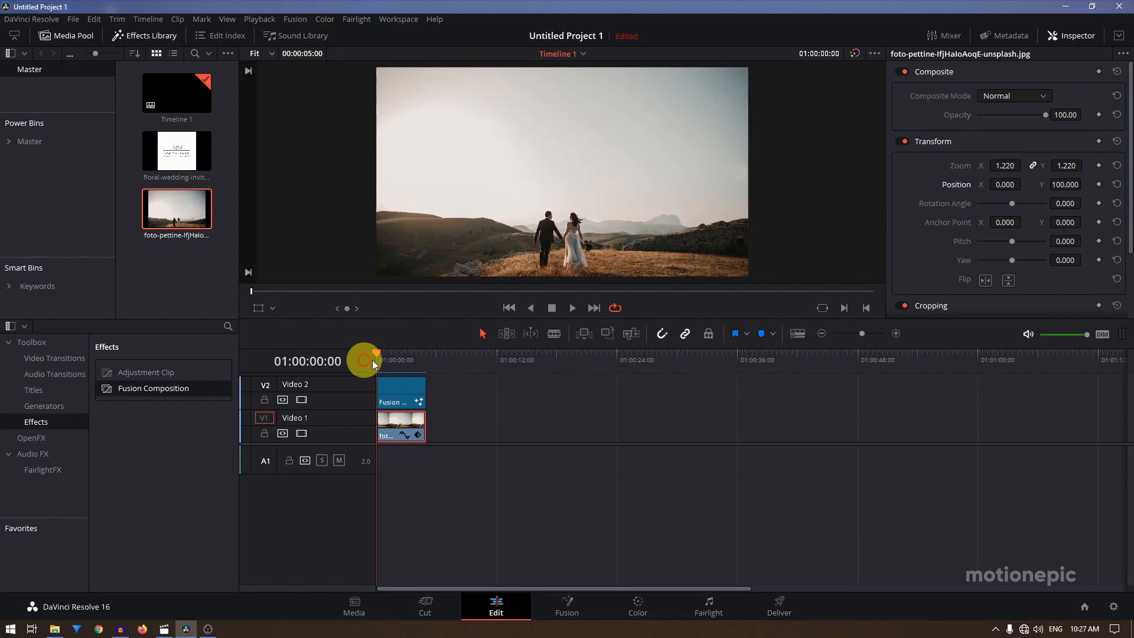
pyautogui.click(572, 308)
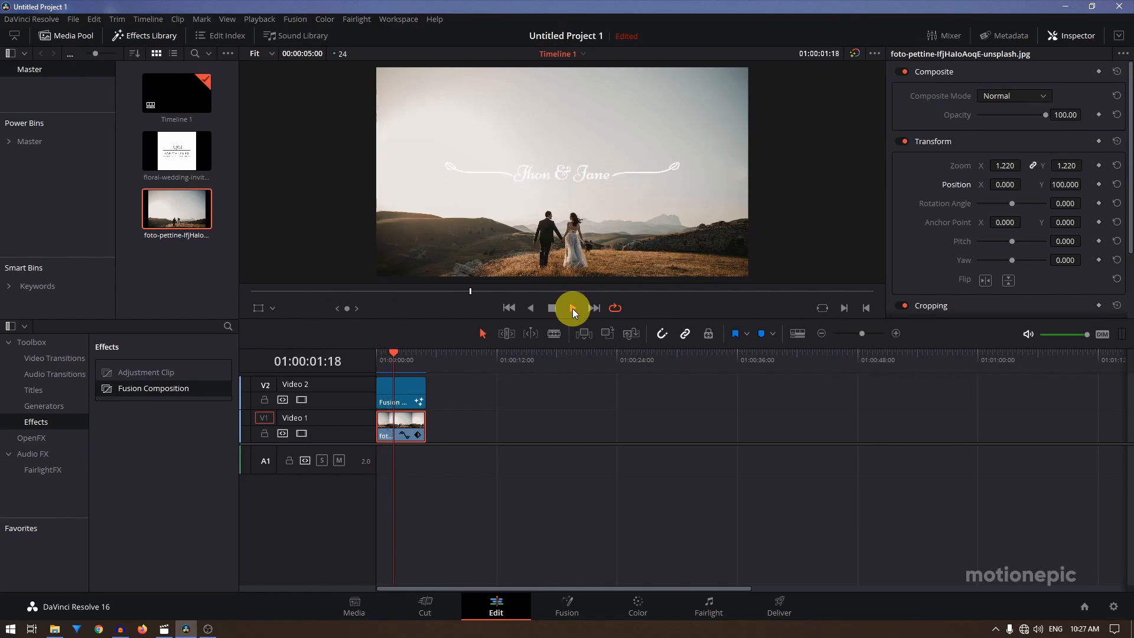